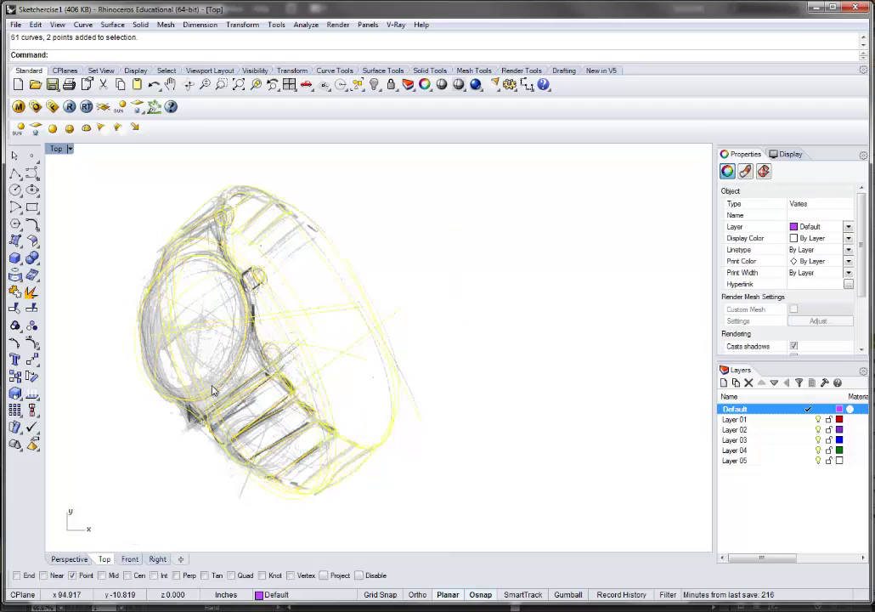
Step: Copy the selected watch curves into the empty area beside the original sketch image and deselect everything
click(15, 306)
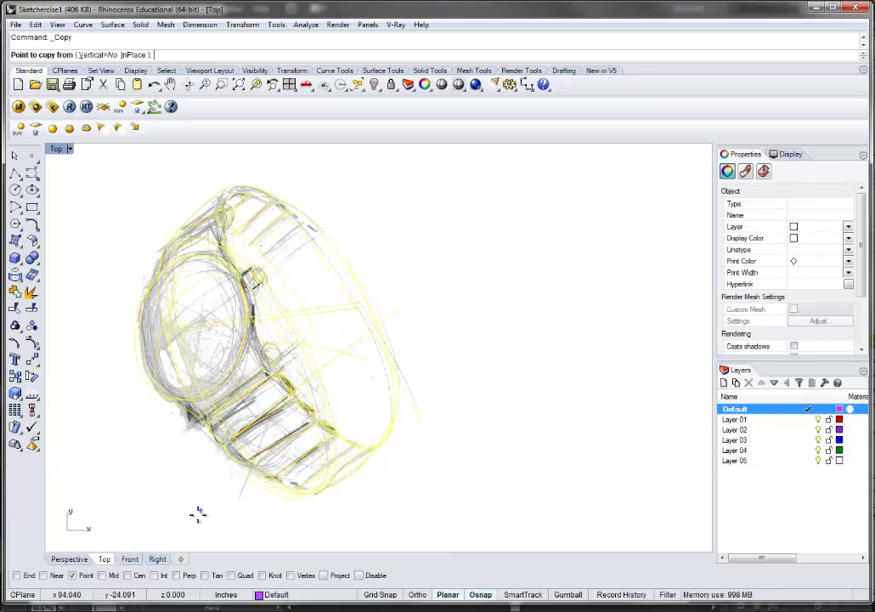
click(190, 522)
shift+click(492, 499)
right_click(490, 498)
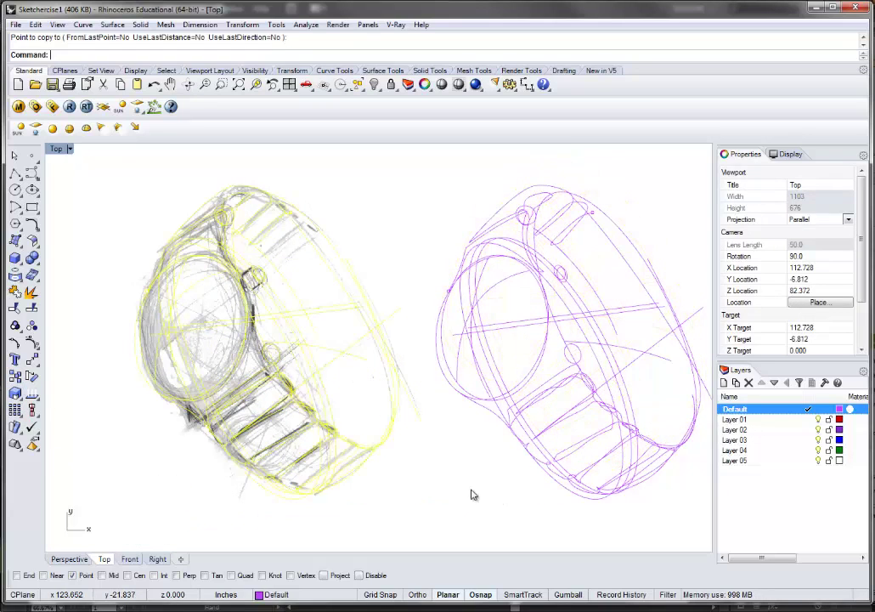
drag(424, 483, 403, 487)
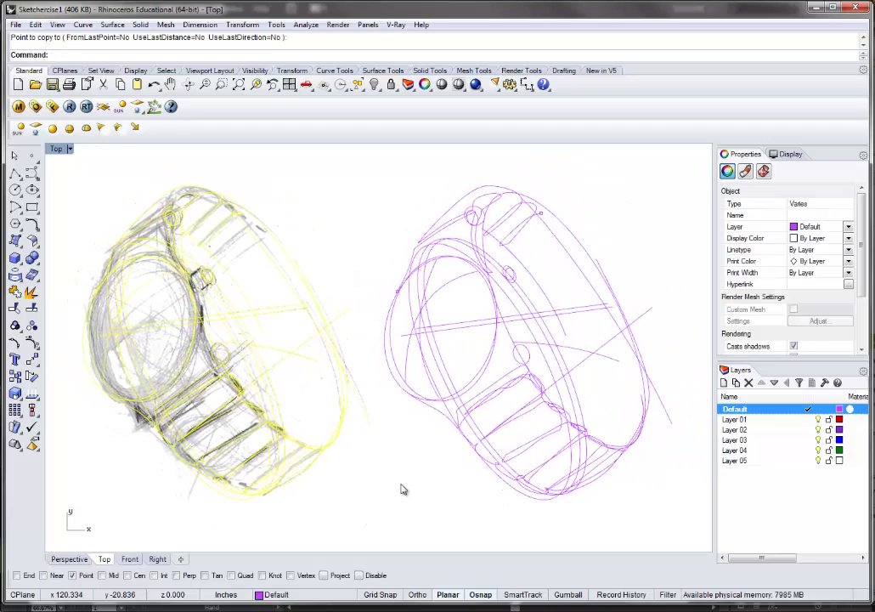
click(406, 501)
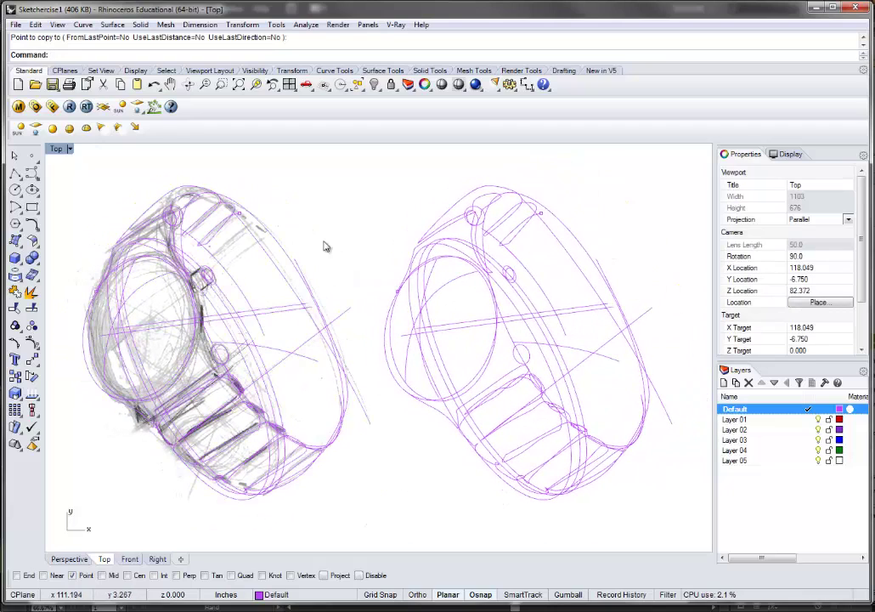
scroll(520, 301, down, 2)
drag(517, 302, 248, 325)
drag(311, 340, 163, 348)
right_click(162, 347)
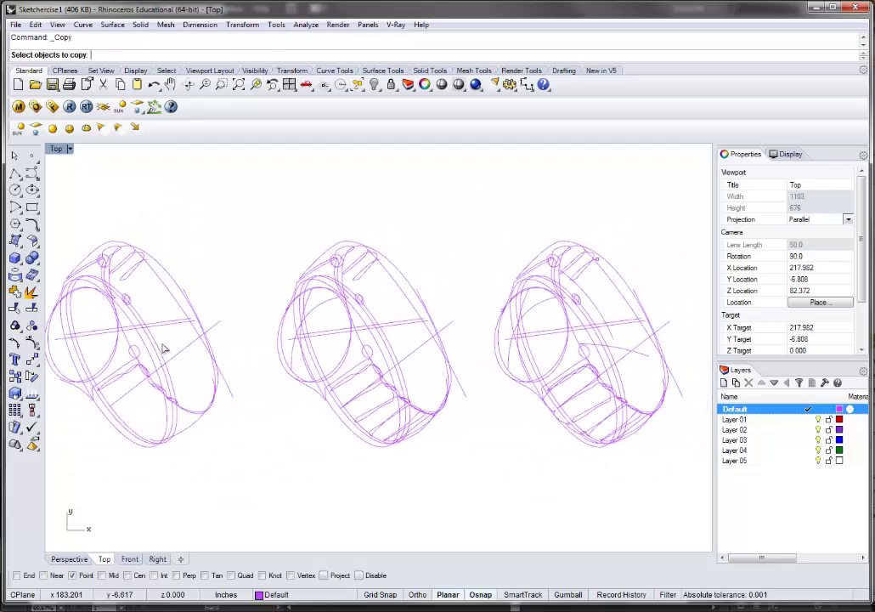
scroll(178, 342, down, 2)
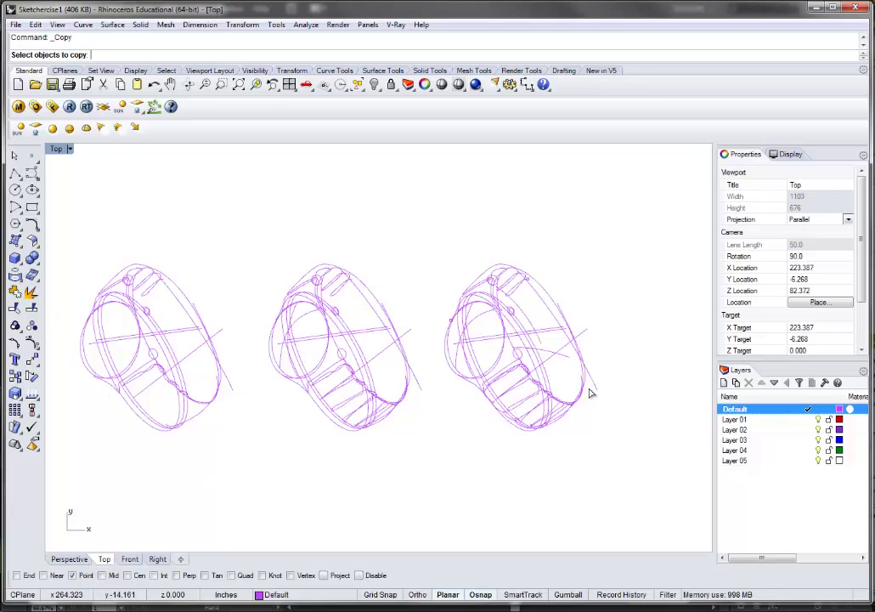
drag(248, 453, 275, 429)
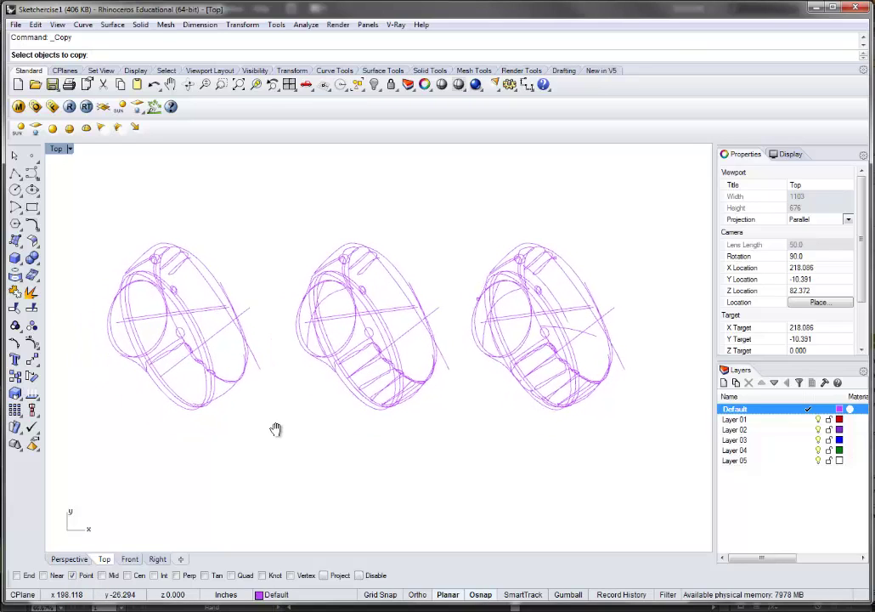
key(Escape)
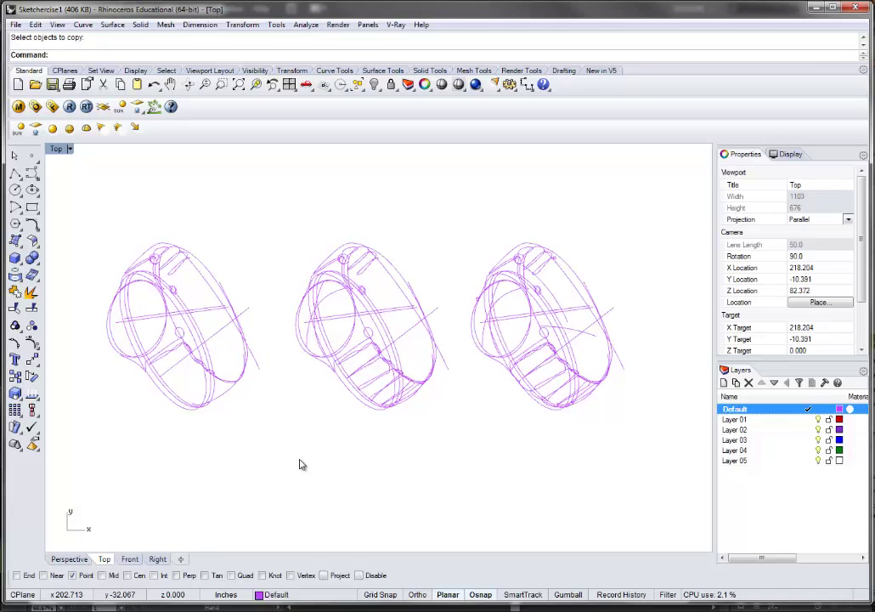
Step: Select the watch copy at the far end of the row and start exporting it in Adobe Illustrator (*.ai) format
drag(304, 450, 511, 431)
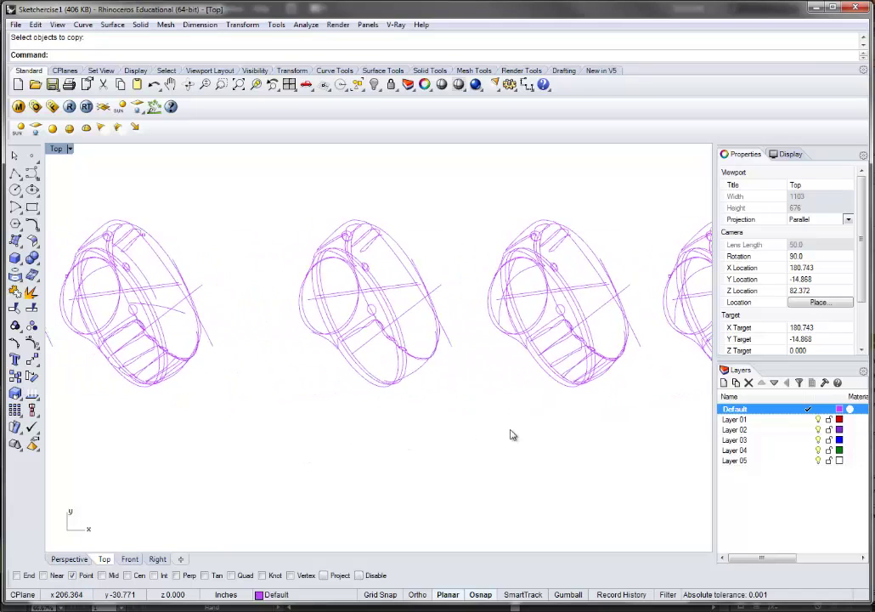
scroll(511, 432, down, 2)
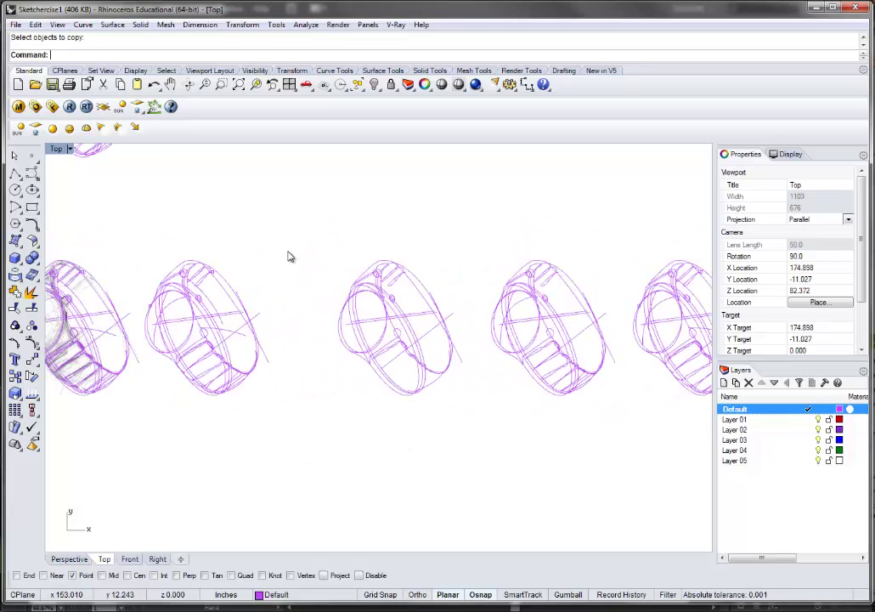
drag(352, 260, 144, 321)
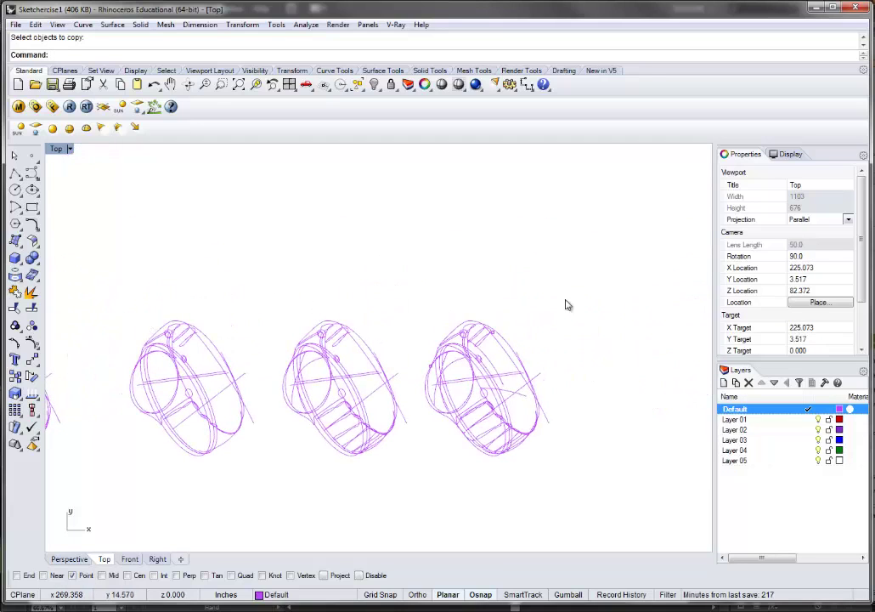
mouse_move(574, 288)
mouse_down()
mouse_move(465, 435)
mouse_move(417, 474)
mouse_up()
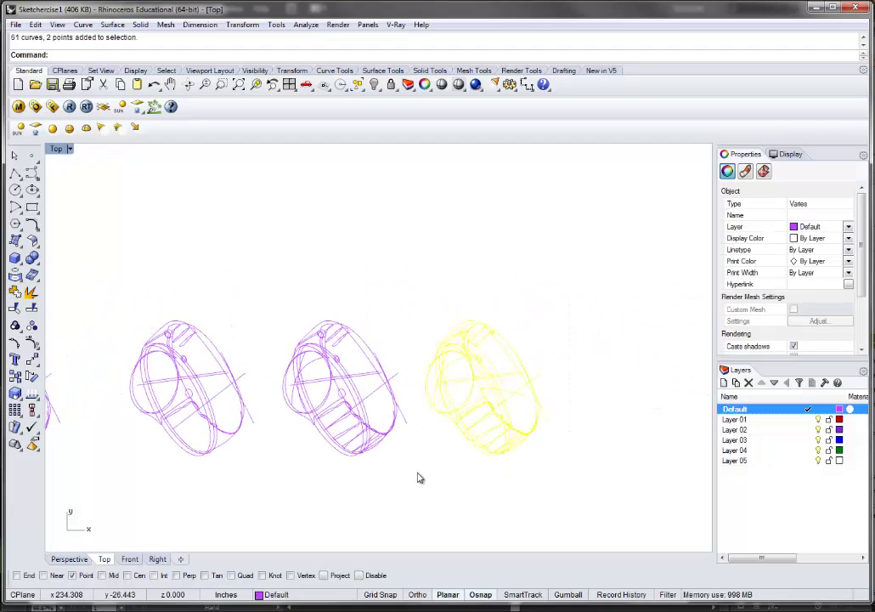
text(Export)
key(Return)
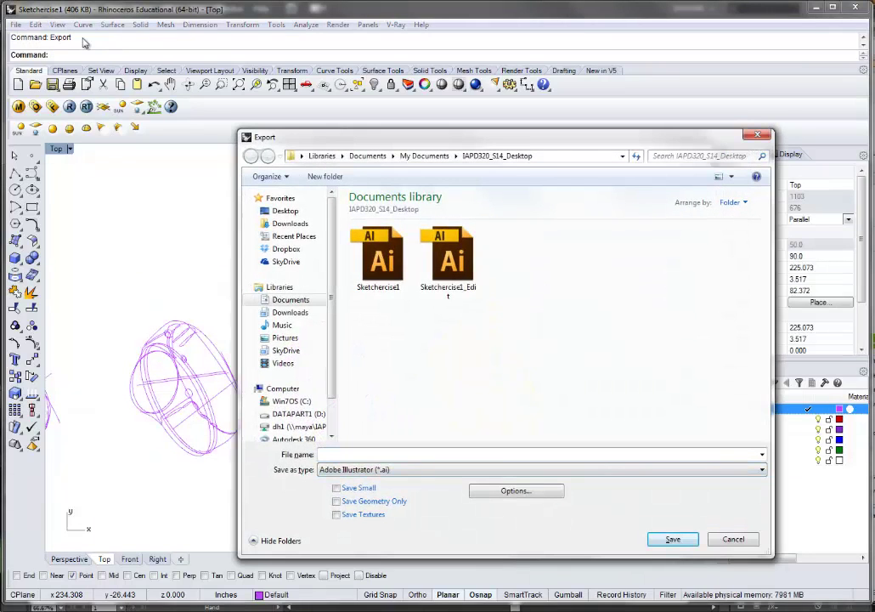
click(429, 478)
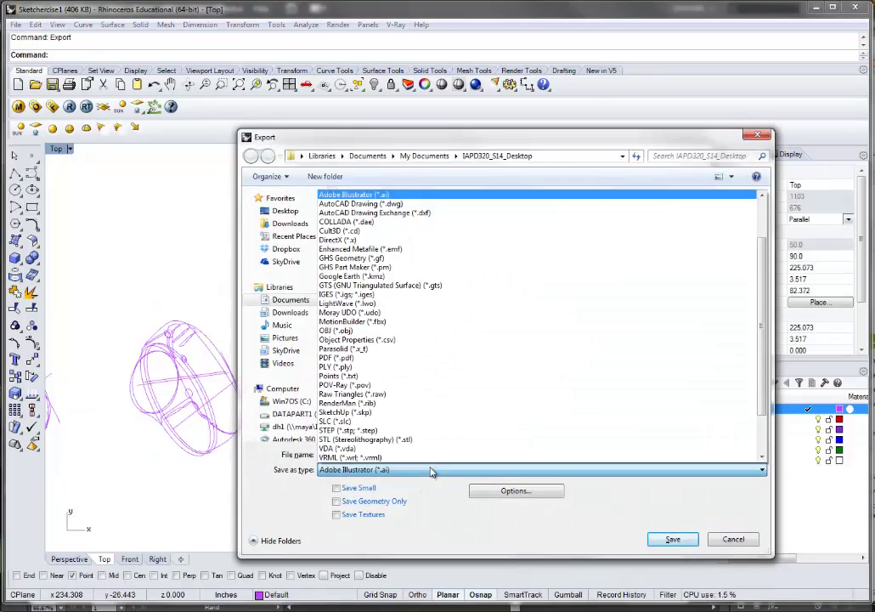
click(359, 196)
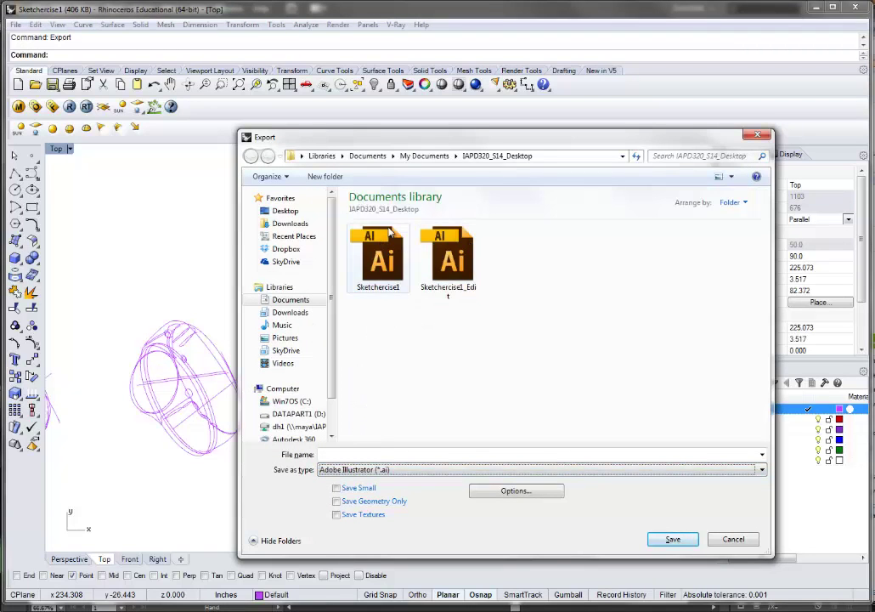
Step: Name the export file Delete and save it with the CMYK colour option
click(426, 456)
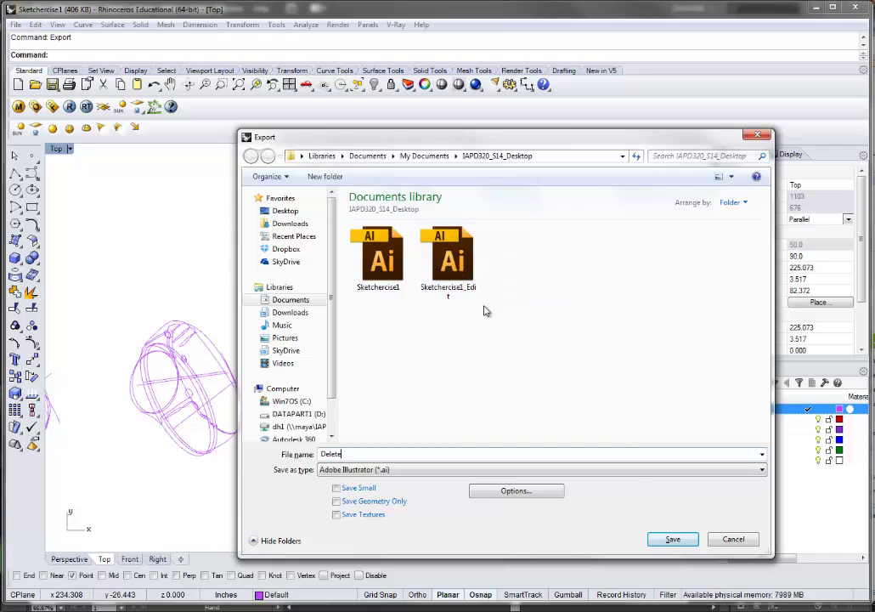
click(673, 540)
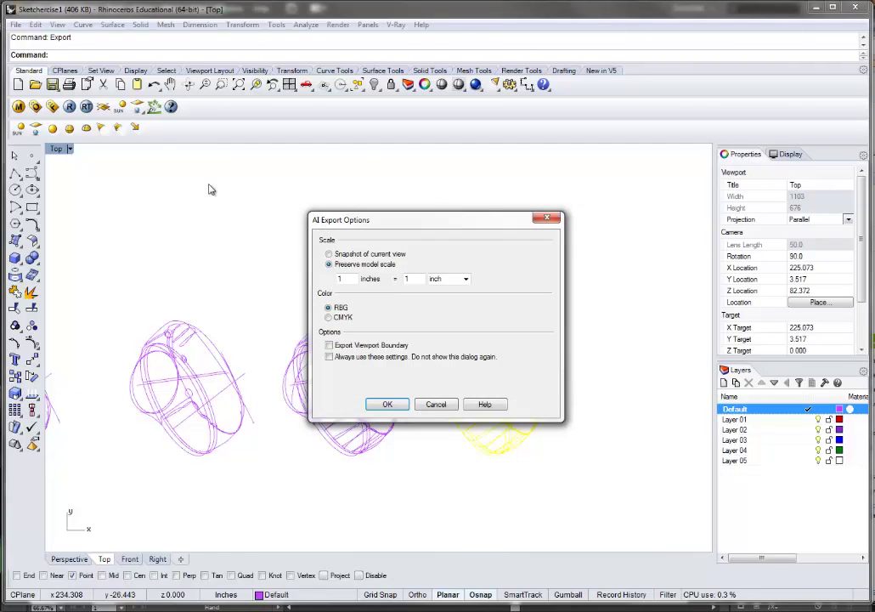
click(329, 317)
click(386, 406)
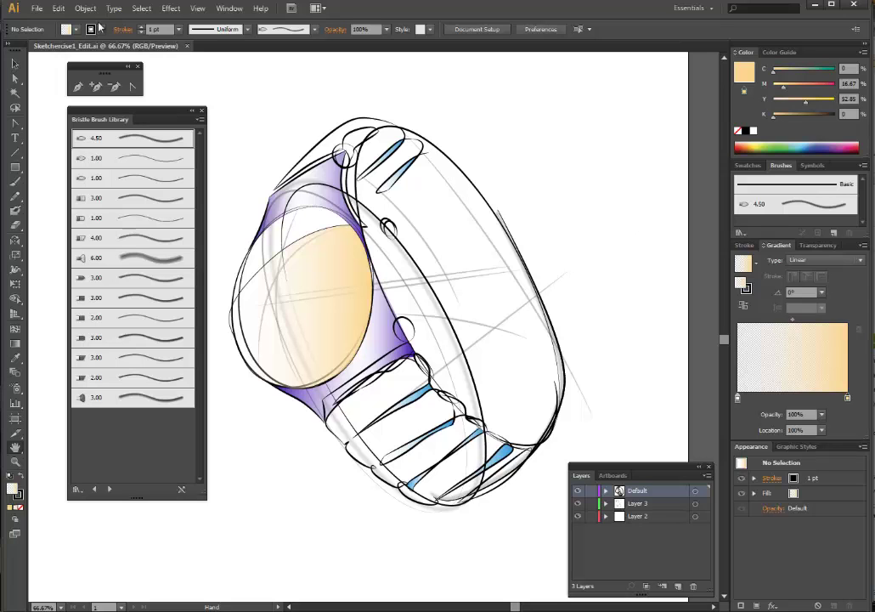
Step: Switch to Adobe Illustrator and open the exported file Delete from the IAPD320_S14_Desktop folder
click(37, 8)
click(66, 49)
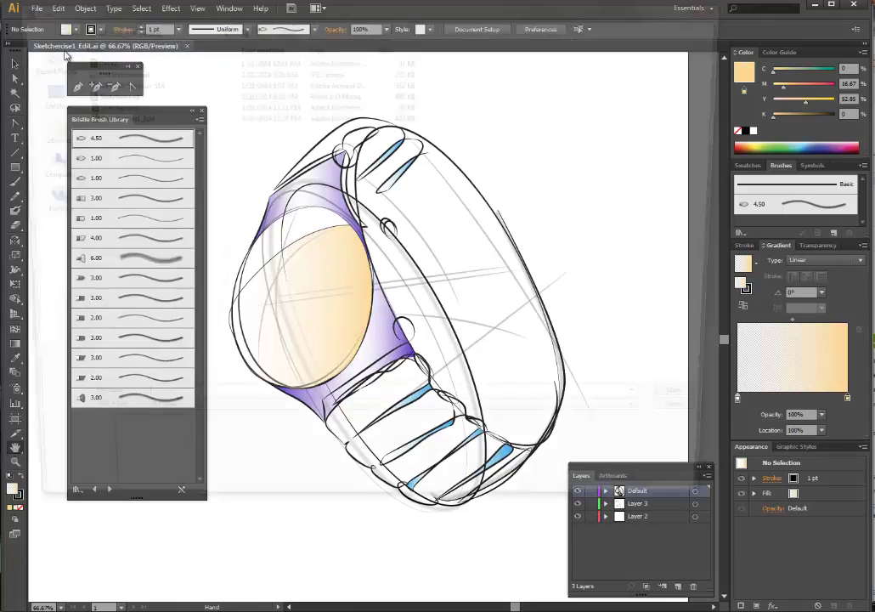
click(103, 59)
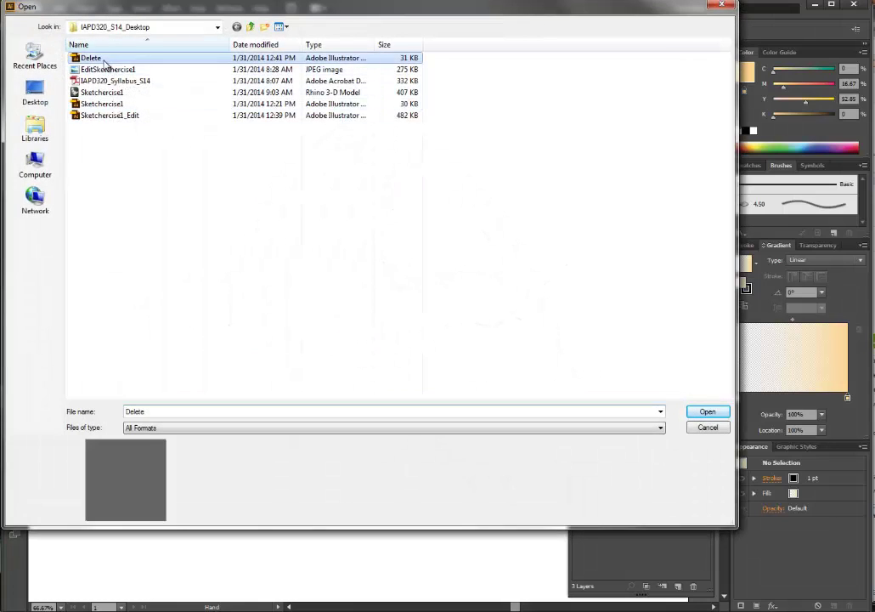
double_click(103, 58)
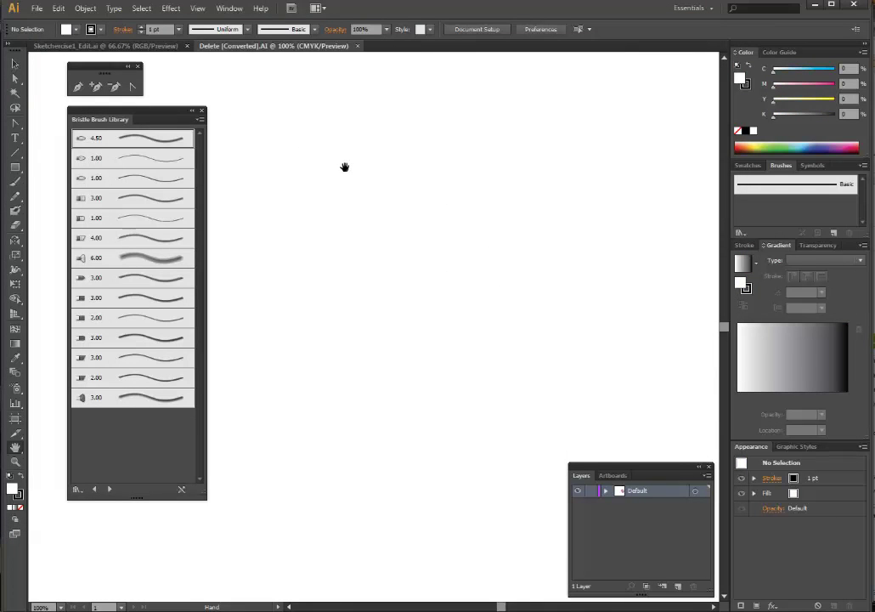
Step: Examine the whole canvas around the artboard to locate the imported watch curves
key(v)
key(ctrl+minus)
key(ctrl+minus)
key(ctrl+minus)
key(ctrl+minus)
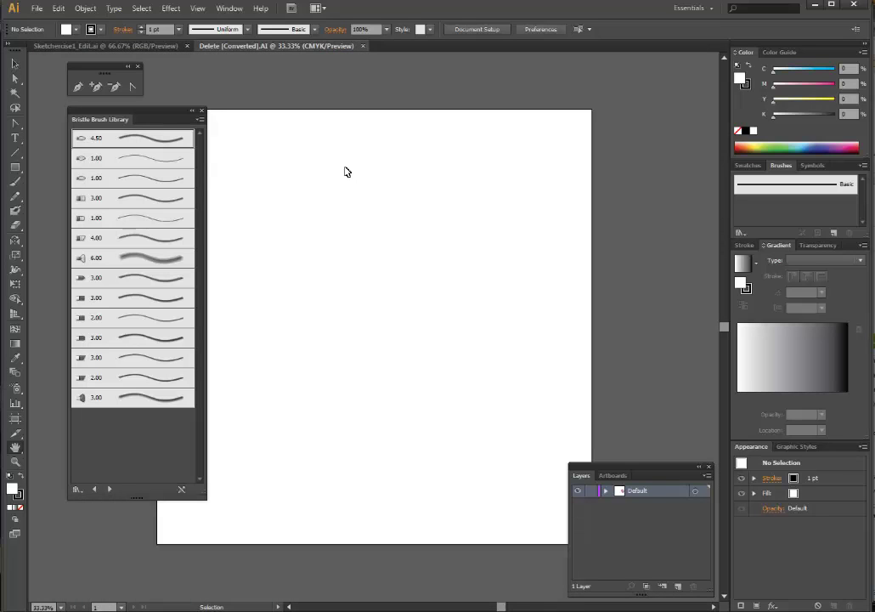
key(ctrl+minus)
key(ctrl+minus)
key(ctrl+minus)
key(ctrl+minus)
key(ctrl+minus)
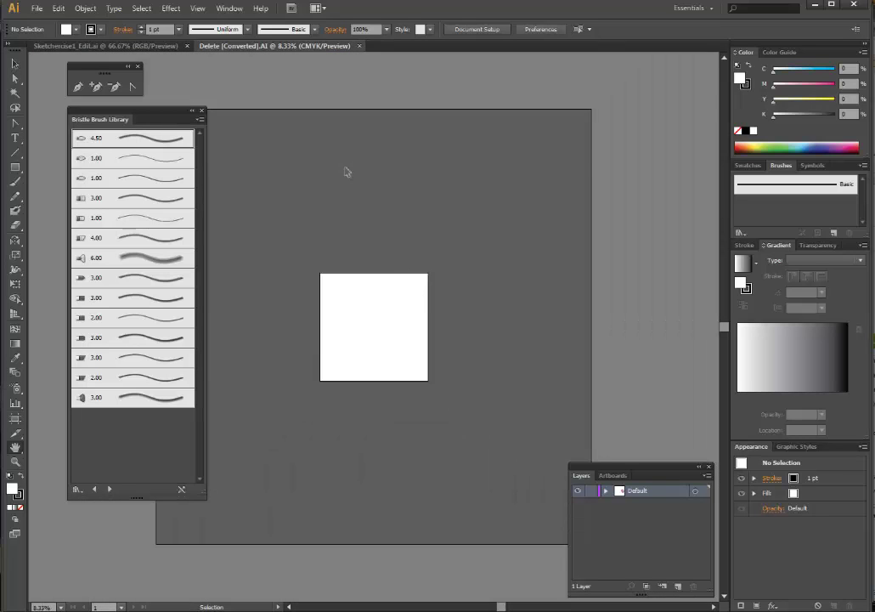
key(ctrl+minus)
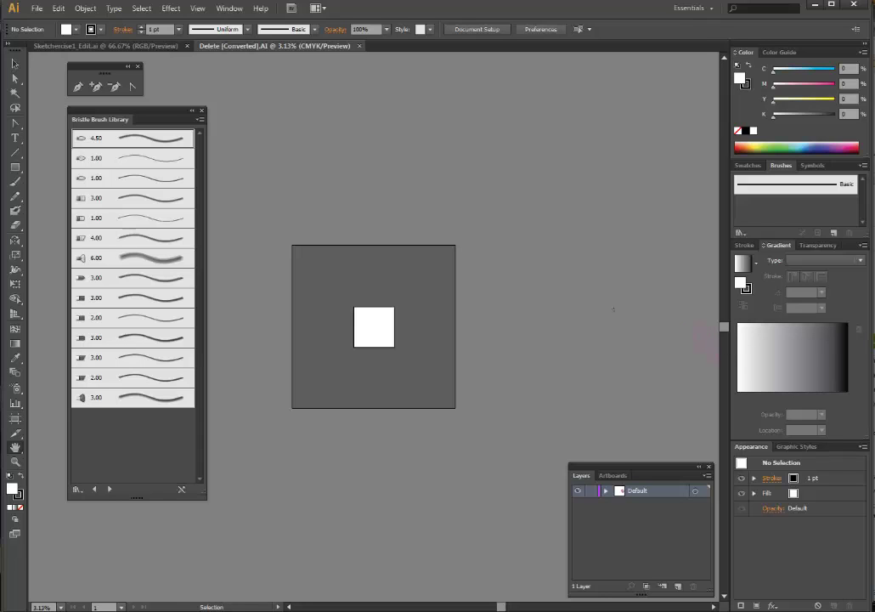
Step: Delete all the imported artwork and undo the deletion
key(ctrl+a)
key(Delete)
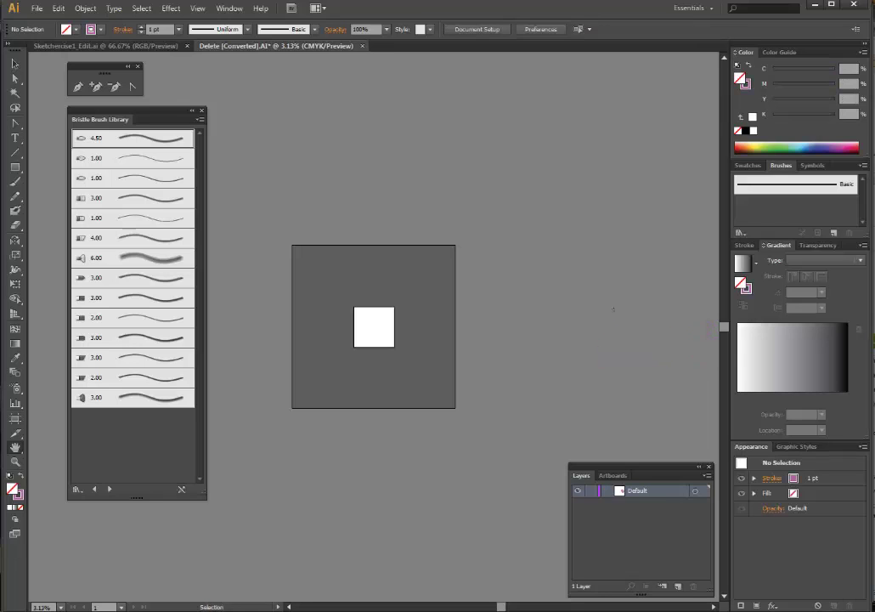
key(ctrl+z)
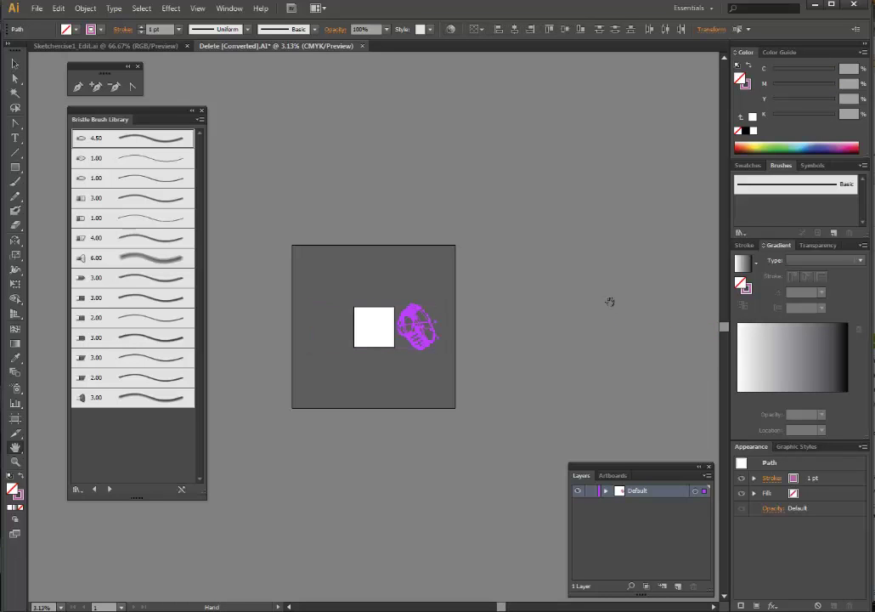
Step: Move all the imported watch curves from beside the artboard onto it
key(ctrl+plus)
key(ctrl+plus)
key(ctrl+plus)
key(ctrl+plus)
key(ctrl+plus)
key(ctrl+plus)
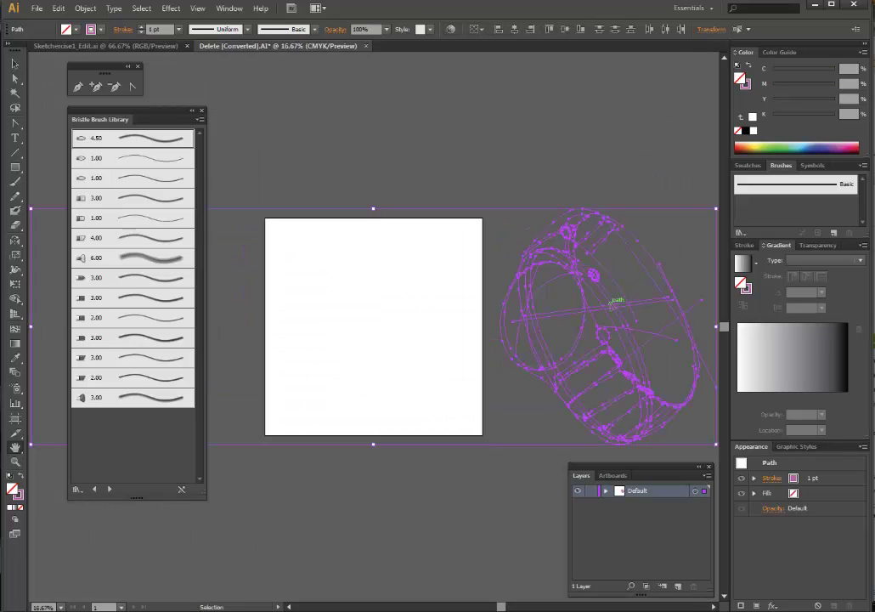
key(ctrl+minus)
key(space)
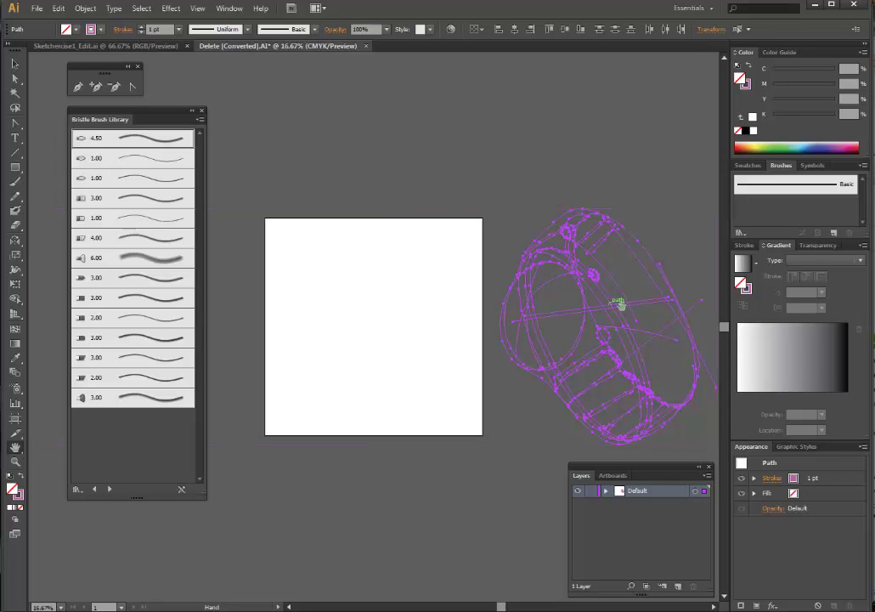
mouse_move(620, 304)
mouse_down()
mouse_move(634, 303)
mouse_move(609, 311)
mouse_move(400, 306)
mouse_up()
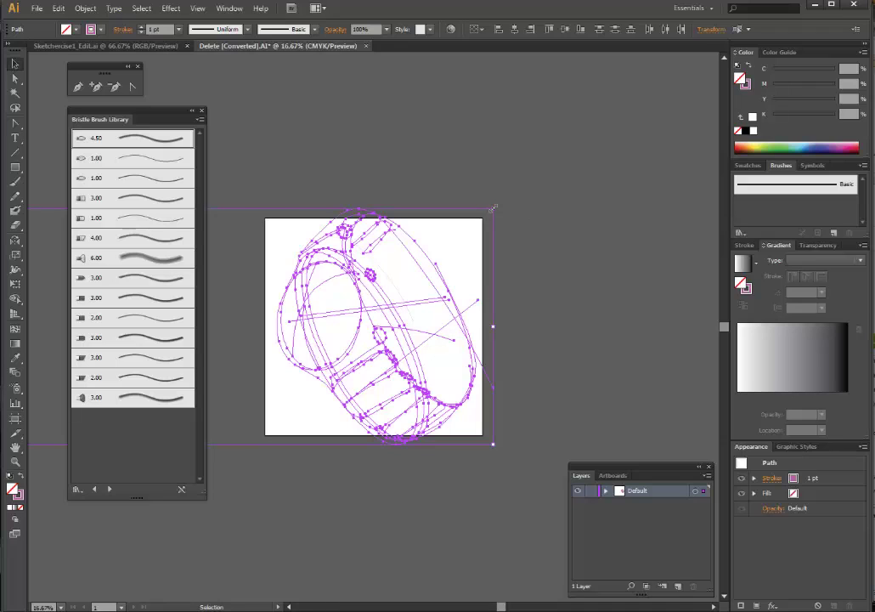
Step: Try scaling the watch curves down inside the artboard and undo the scaling
drag(494, 207, 532, 247)
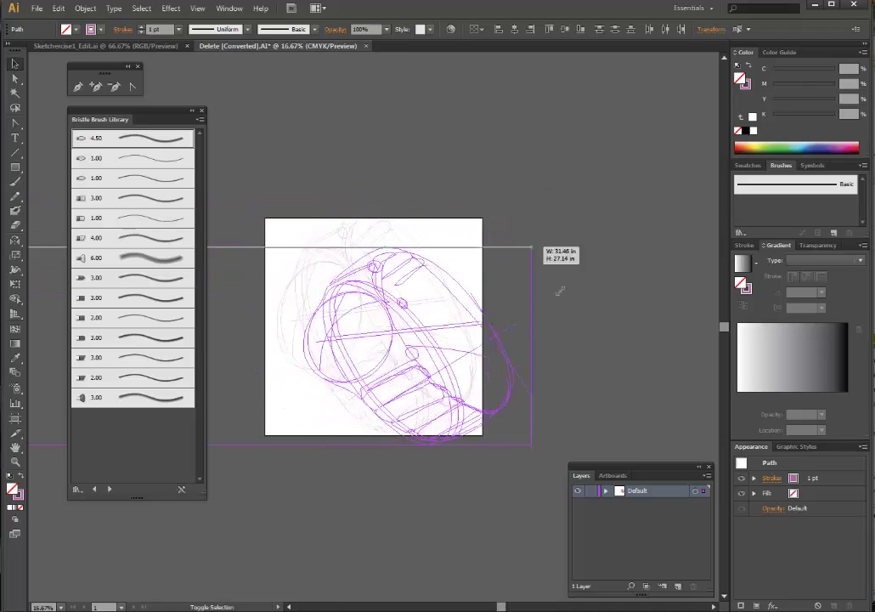
mouse_move(560, 291)
mouse_down()
mouse_move(438, 250)
mouse_move(555, 298)
mouse_move(486, 229)
mouse_move(519, 236)
mouse_move(491, 383)
mouse_move(495, 293)
mouse_move(538, 242)
mouse_move(517, 299)
mouse_move(578, 263)
mouse_move(485, 286)
mouse_move(554, 256)
mouse_up()
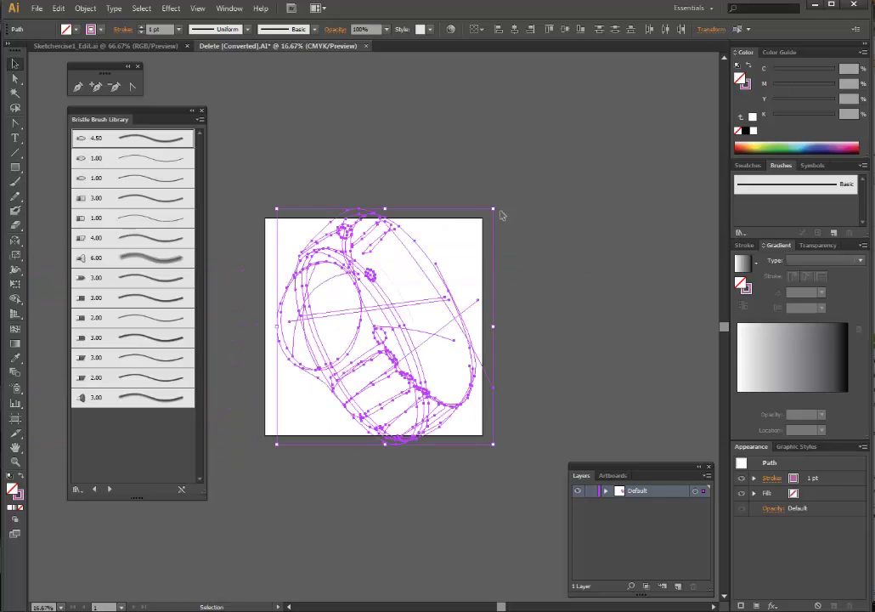
mouse_move(493, 207)
mouse_down()
mouse_move(455, 296)
mouse_move(461, 289)
mouse_up()
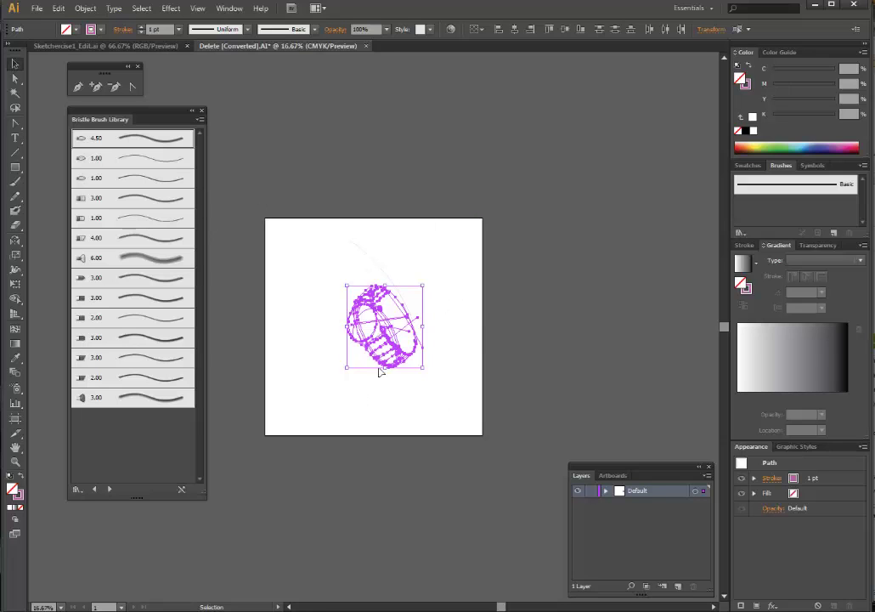
click(493, 366)
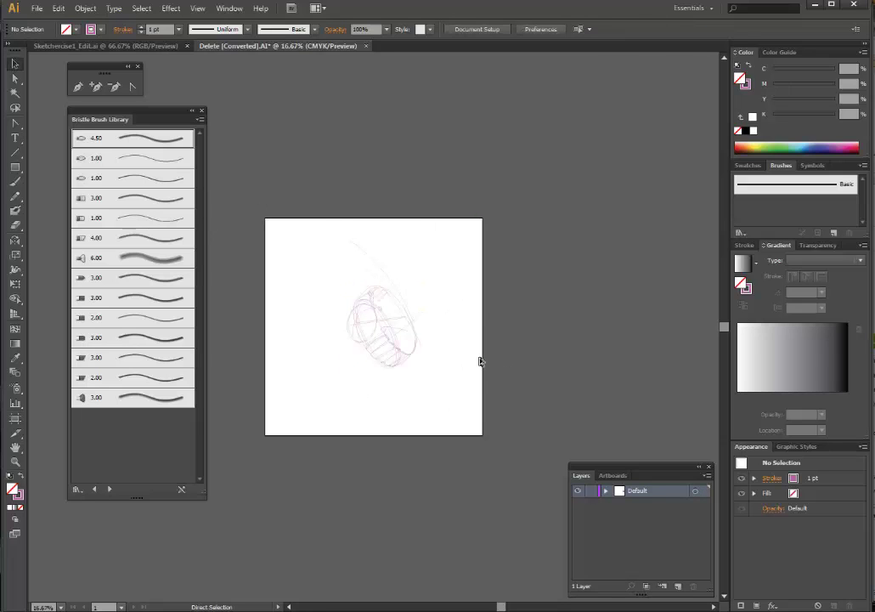
key(ctrl+z)
Step: Select all the watch curves and scale them down proportionally so they fit within the artboard
mouse_move(533, 194)
mouse_down()
mouse_move(472, 271)
mouse_move(227, 481)
mouse_up()
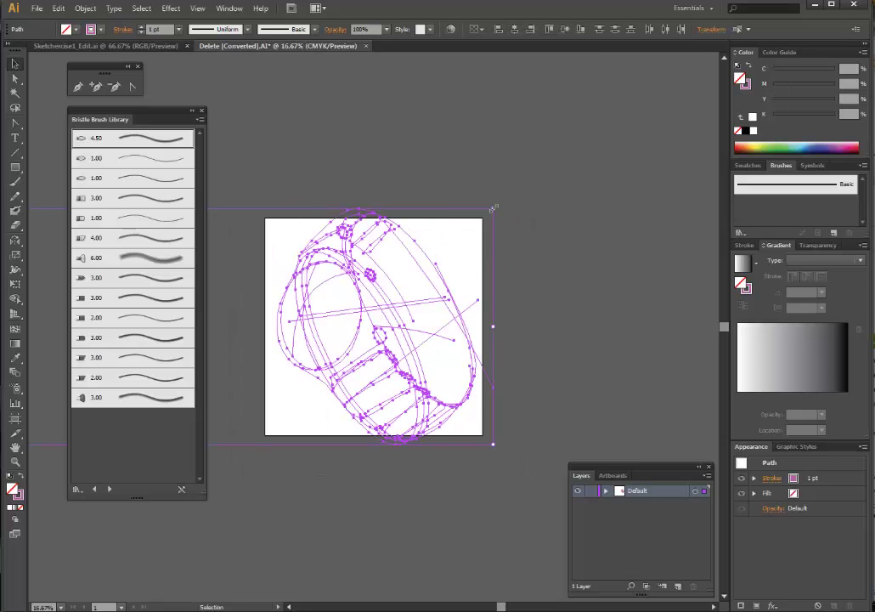
mouse_move(494, 207)
mouse_down()
mouse_move(434, 289)
mouse_move(249, 292)
mouse_move(384, 327)
mouse_up()
click(380, 371)
key(ctrl+equal)
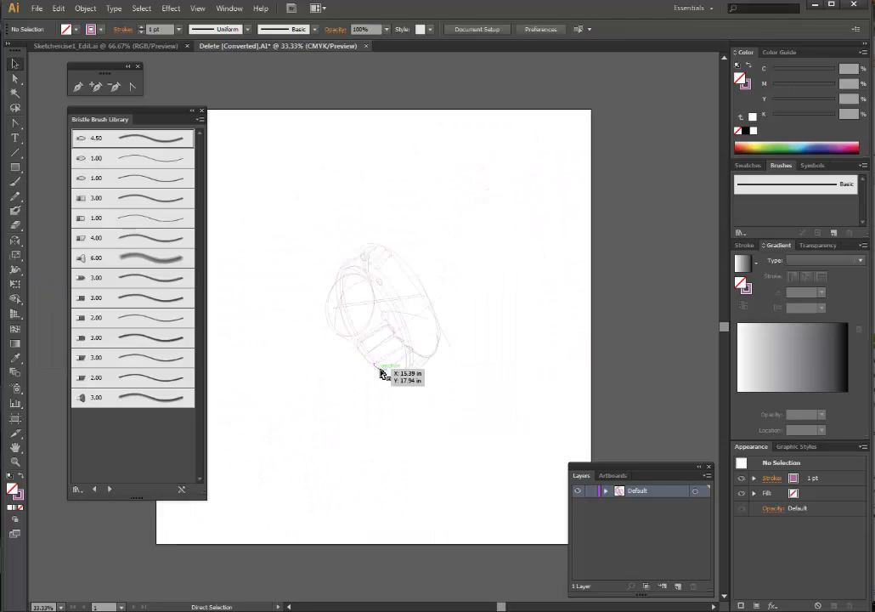
Step: Close the Bristle Brush Library and the floating pen tools, and view the finished drawing in Sketchercise1_Edit.ai for comparison
key(ctrl+equal)
key(ctrl+equal)
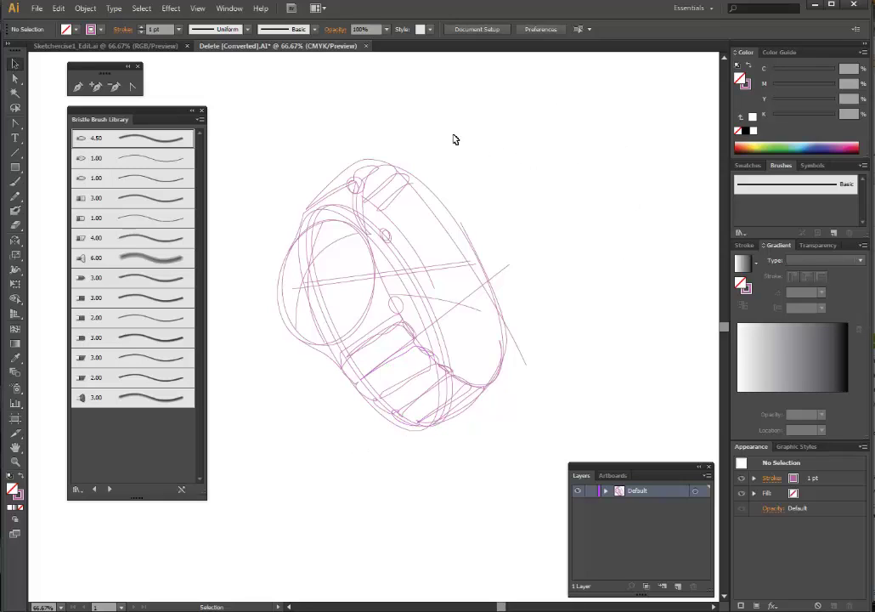
click(203, 111)
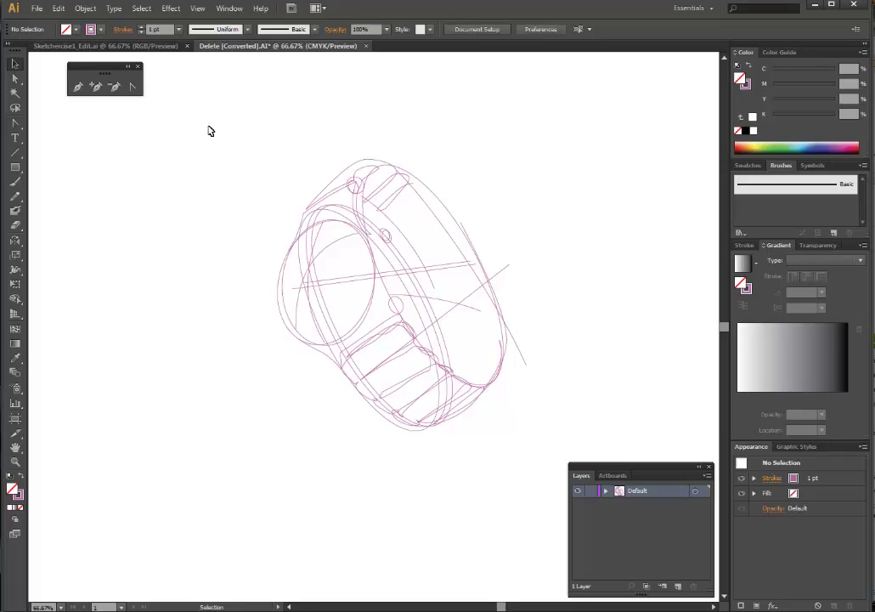
click(137, 66)
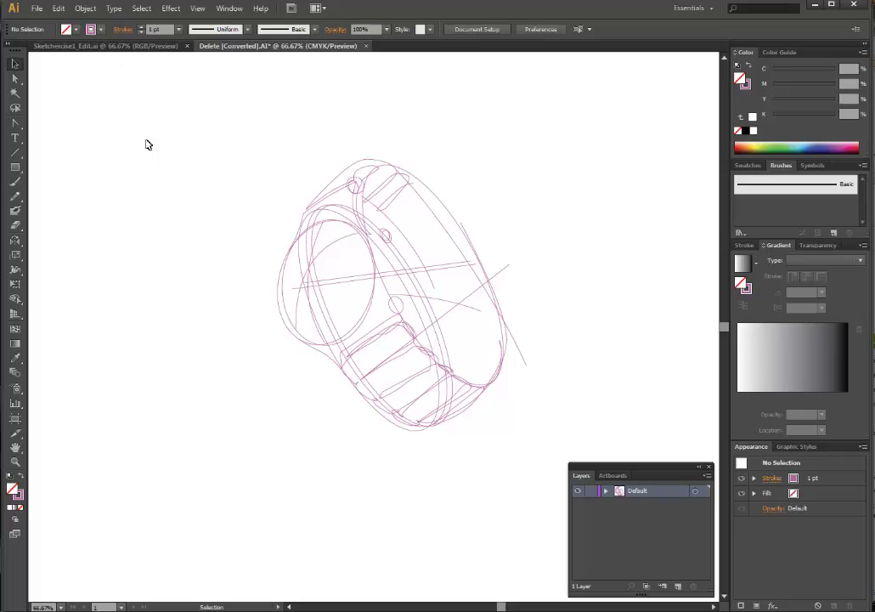
click(115, 46)
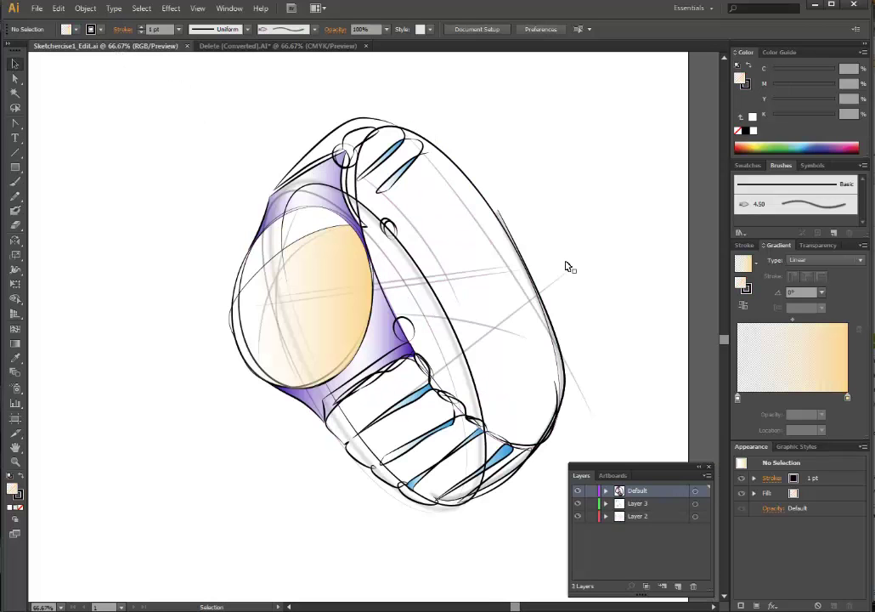
click(244, 46)
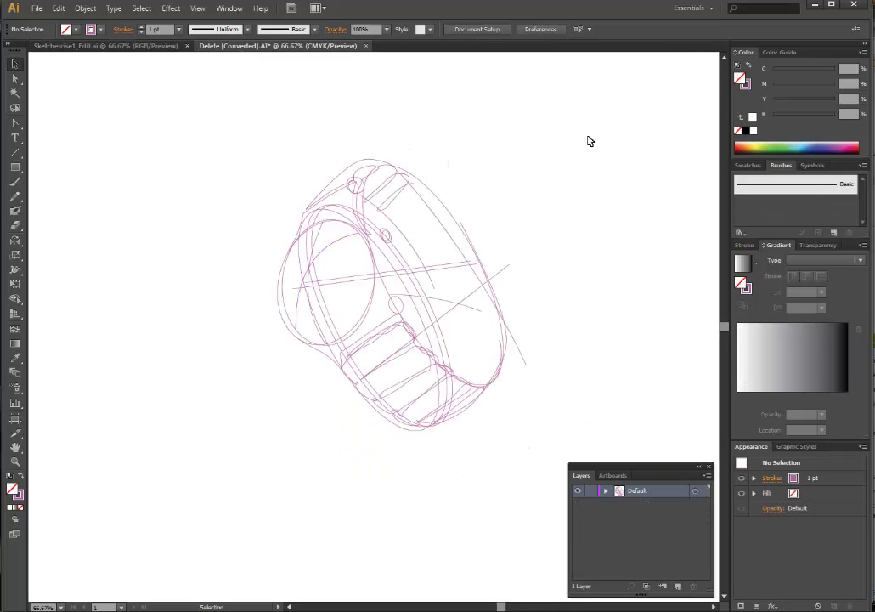
Step: Select all the watch curves and give them a black stroke with K at 100% and a weight of 5 pt
drag(588, 138, 143, 448)
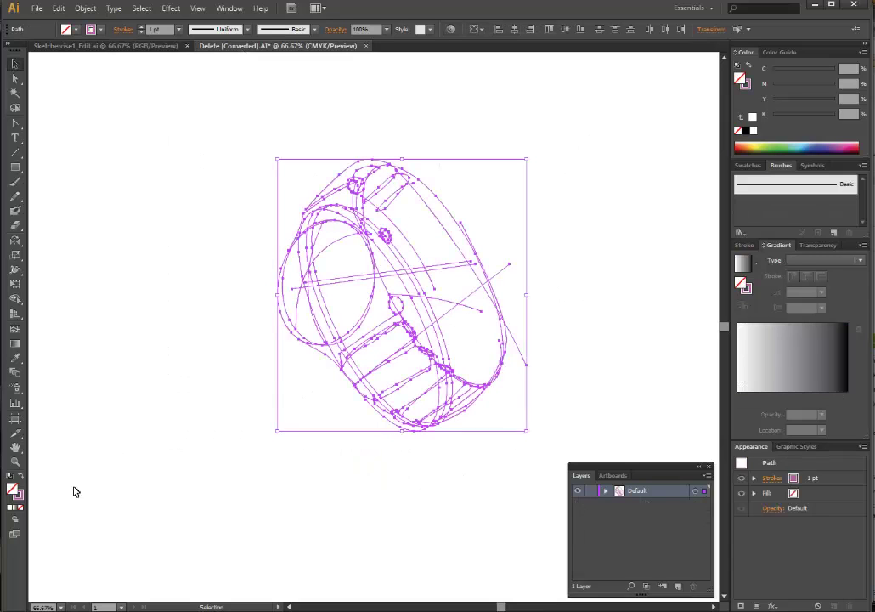
click(18, 495)
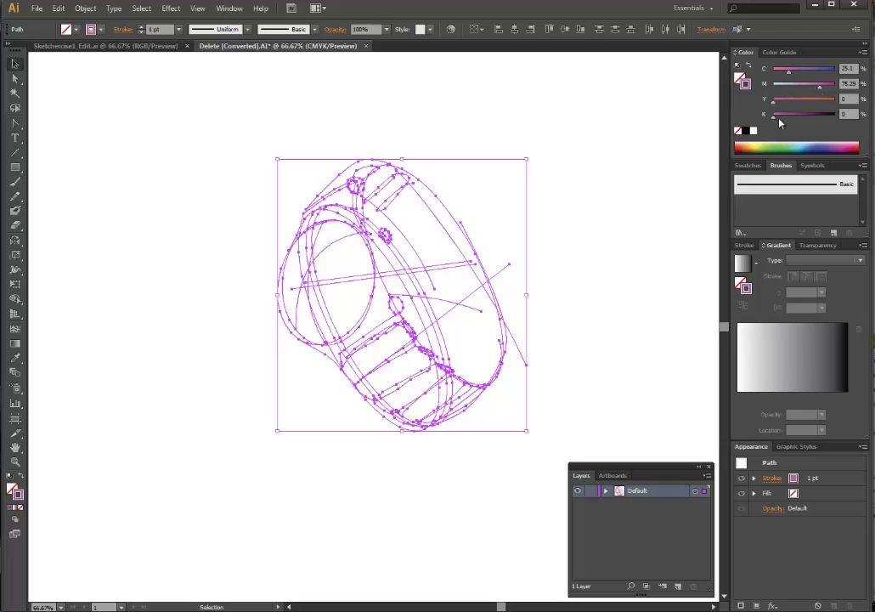
drag(779, 120, 835, 116)
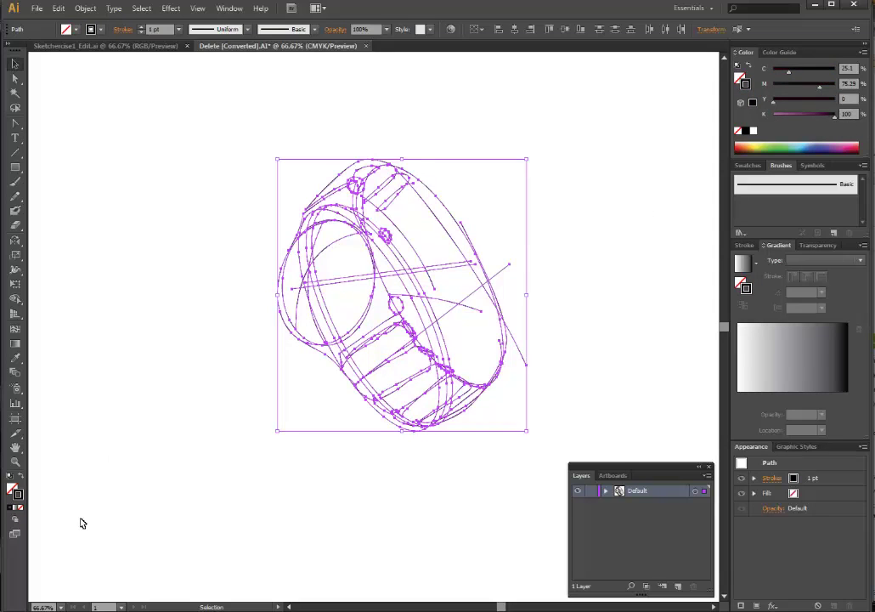
click(178, 29)
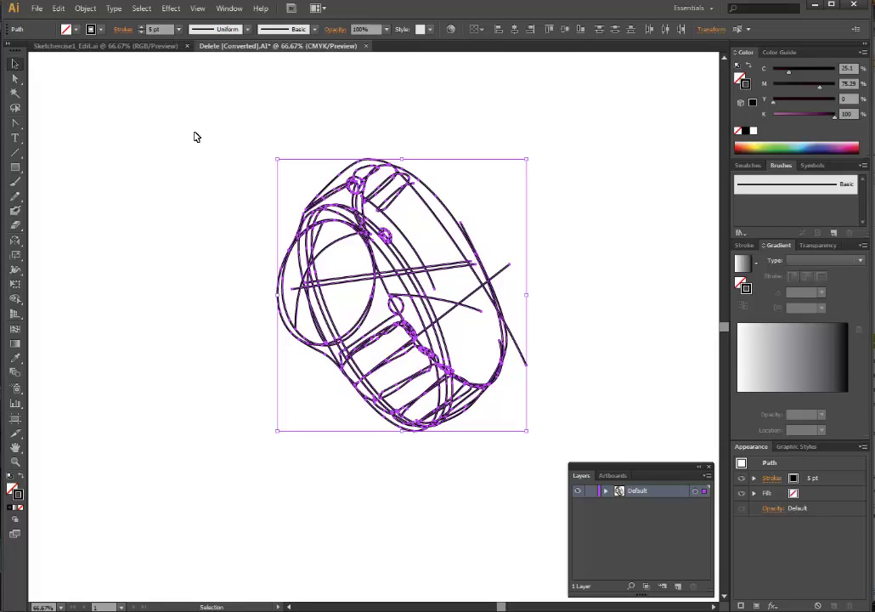
click(182, 269)
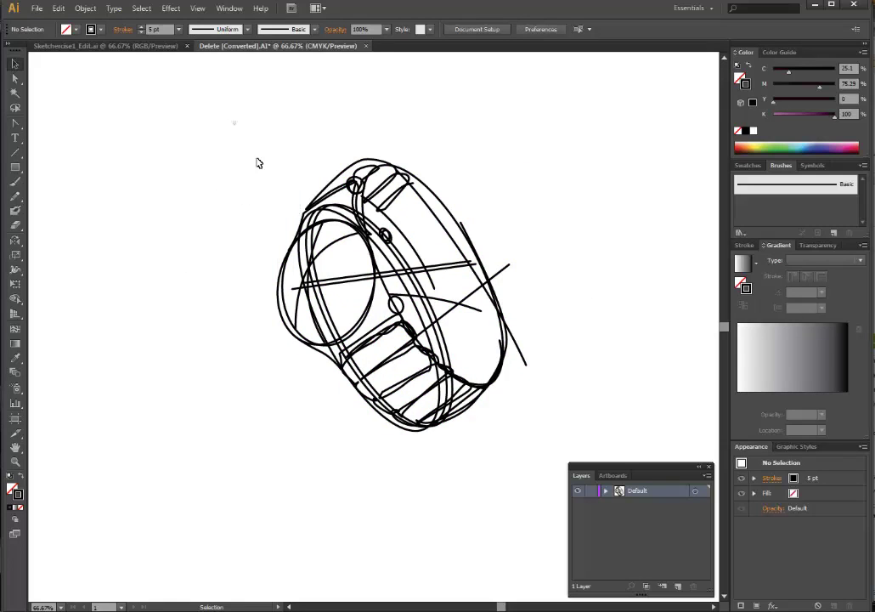
Step: Apply the variable width profile that tapers at both ends to all the watch curves
drag(234, 121, 566, 447)
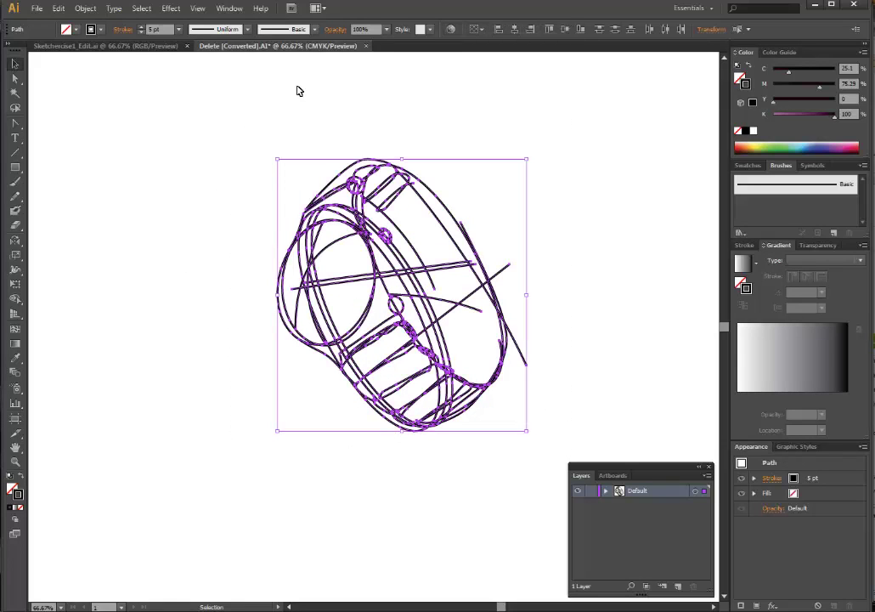
click(250, 32)
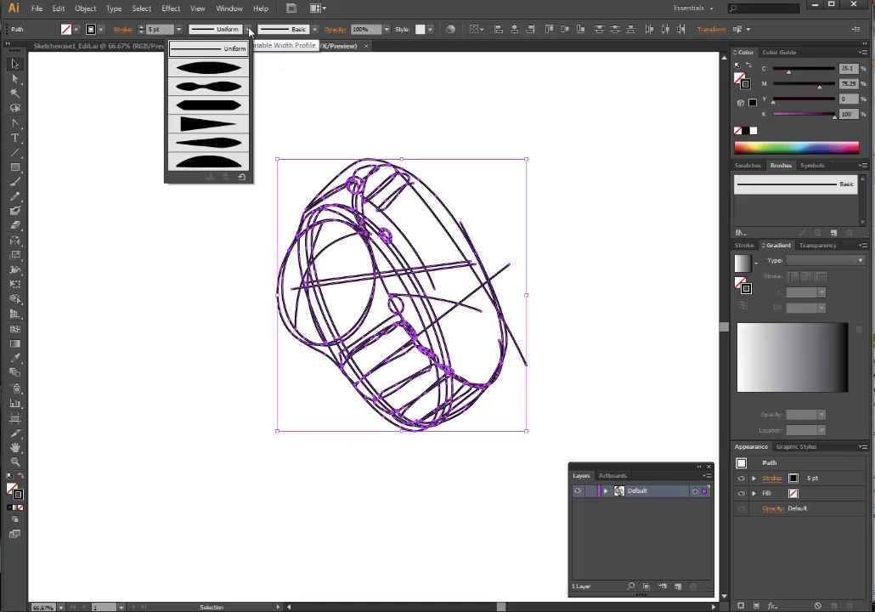
click(230, 74)
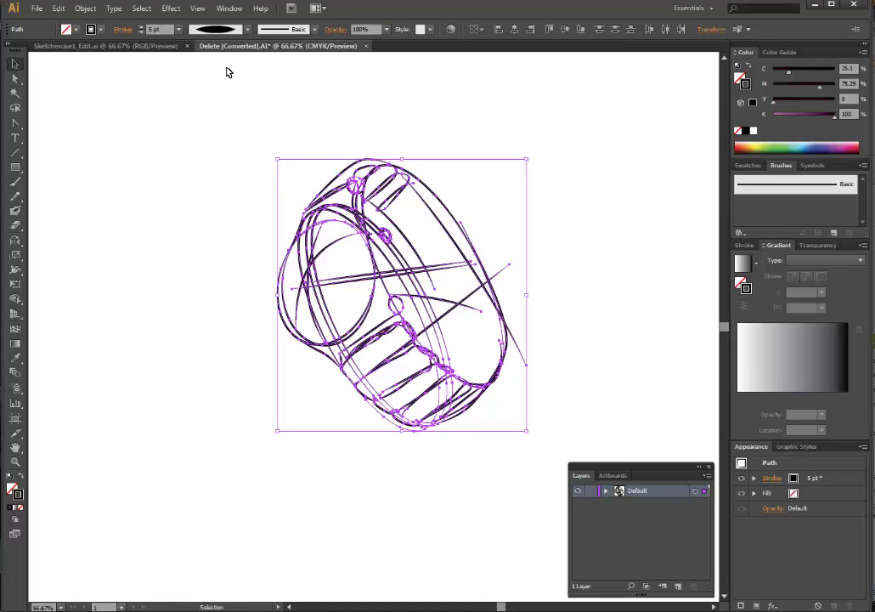
click(221, 247)
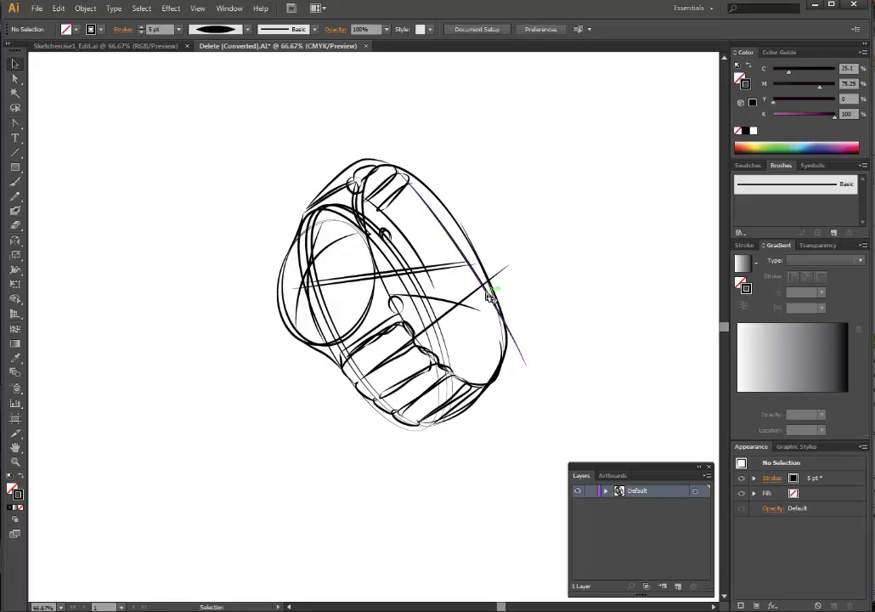
Step: Add two empty layers beneath the Default layer, undo the extra third one, and make the lowest layer active
key(ctrl+1)
key(space)
mouse_move(460, 278)
mouse_down()
mouse_move(353, 332)
mouse_move(387, 313)
mouse_up()
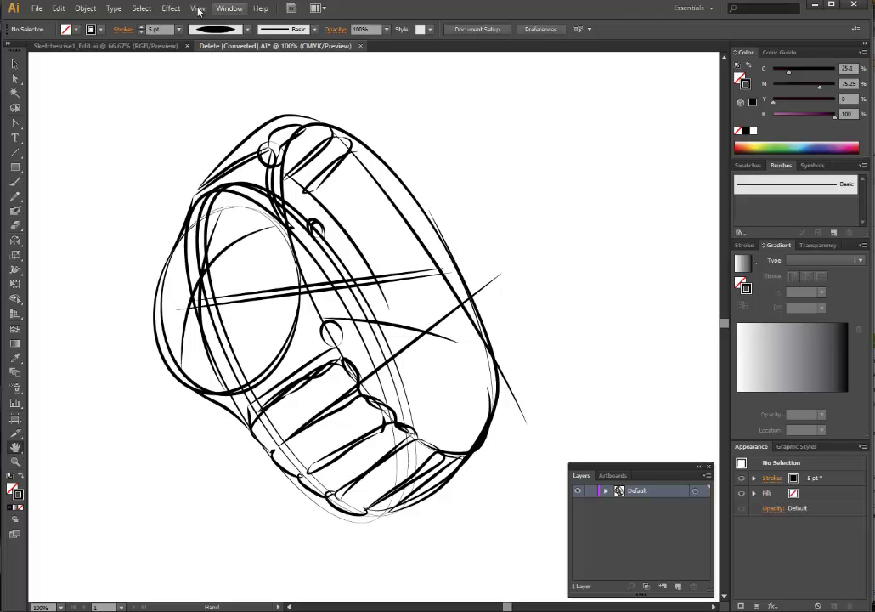
click(229, 8)
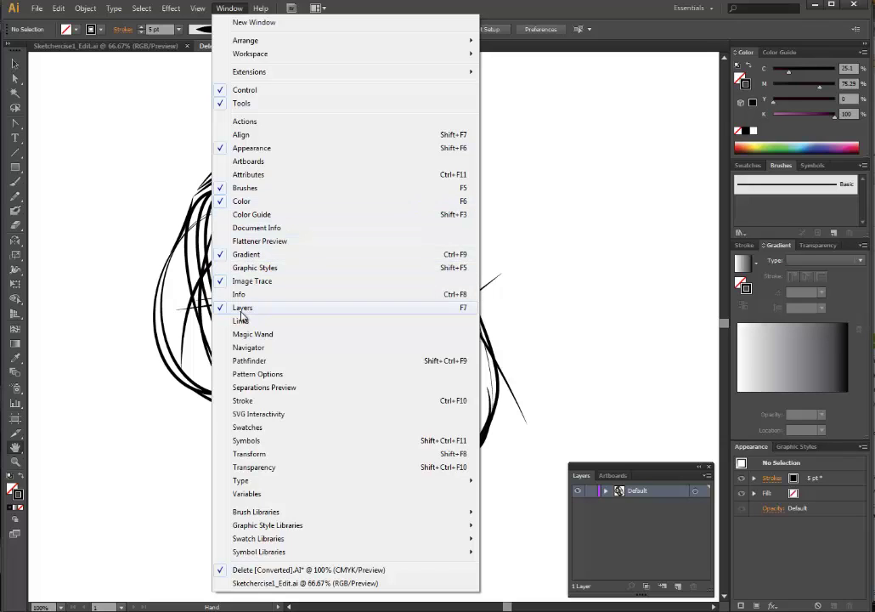
click(580, 295)
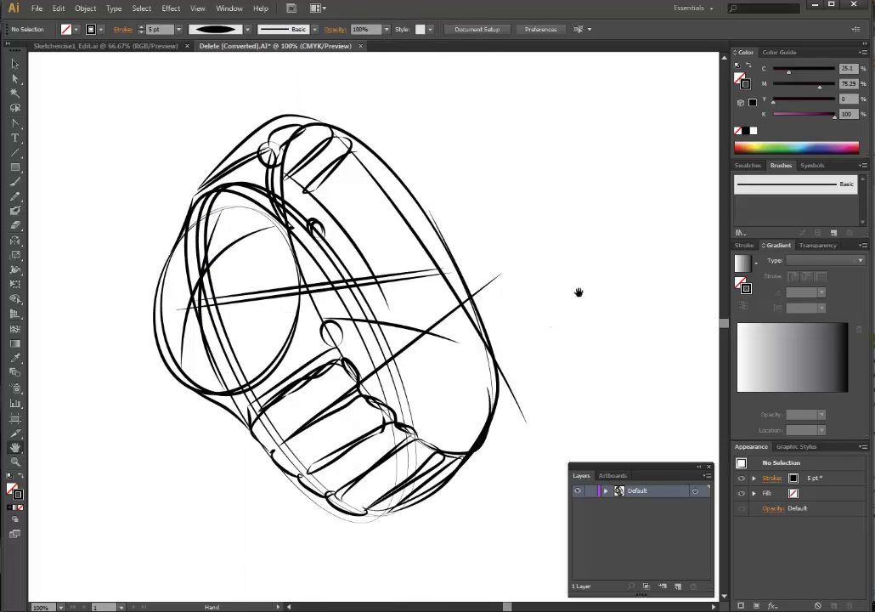
click(678, 586)
click(664, 562)
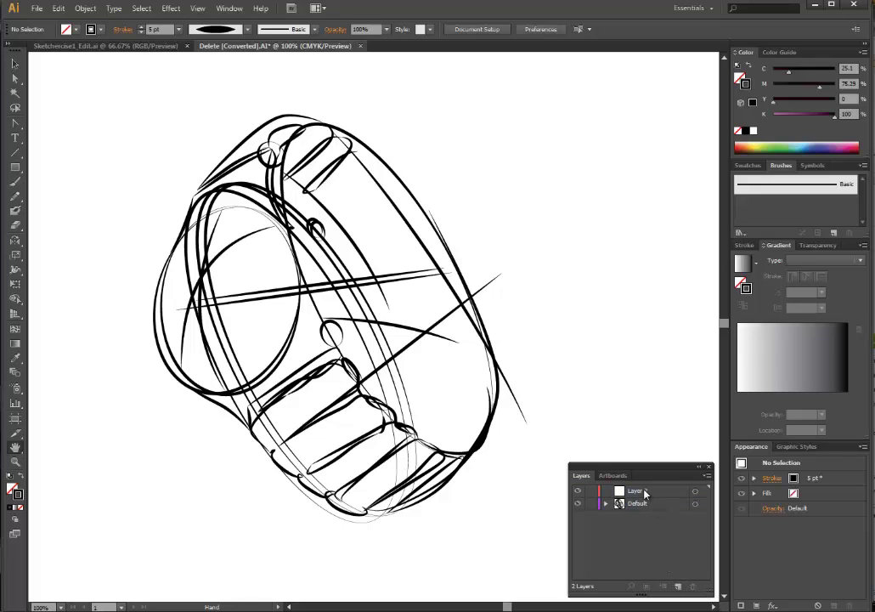
drag(645, 493, 644, 517)
click(677, 585)
click(677, 586)
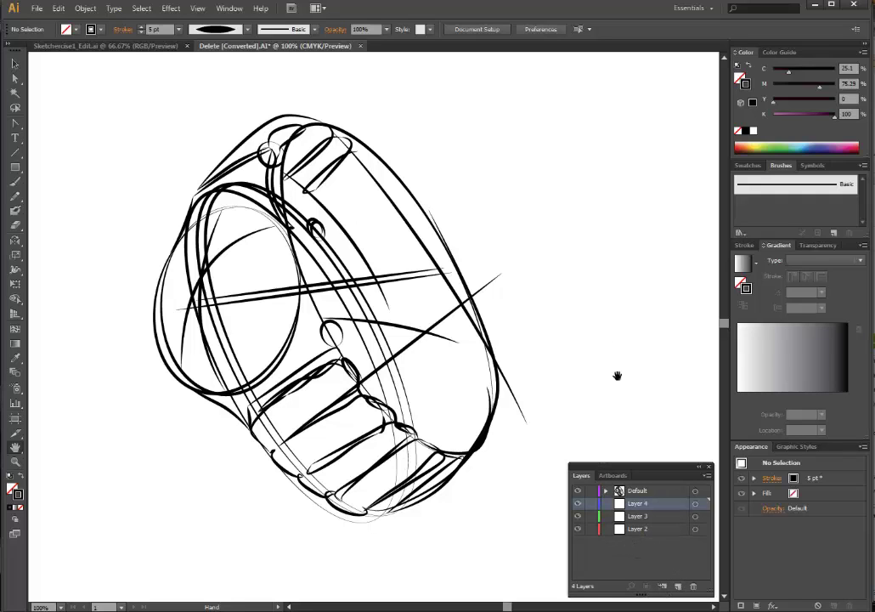
key(ctrl+z)
click(632, 518)
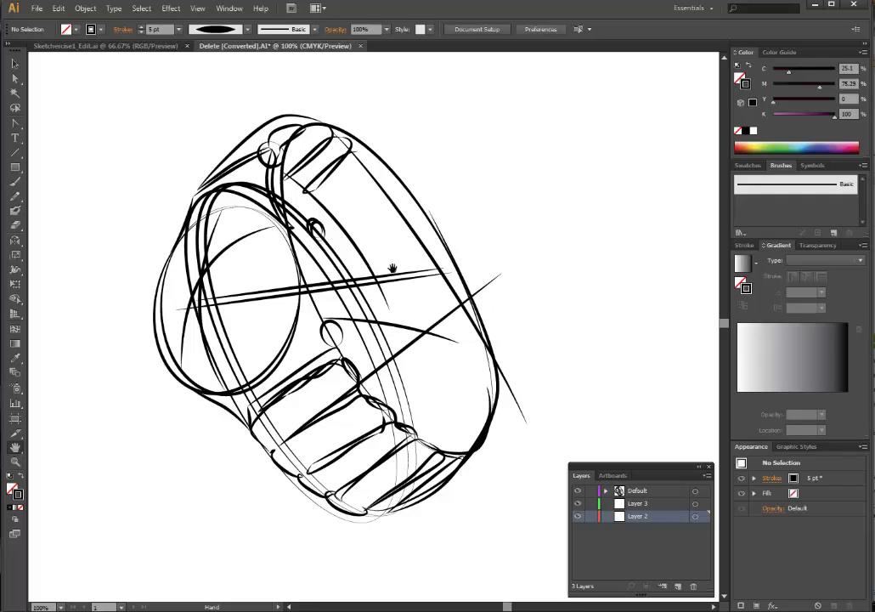
Step: Select the watch's construction lines, including the straight guides, cross arcs and inner strap ellipses, and cut them from the Default layer
key(v)
click(422, 281)
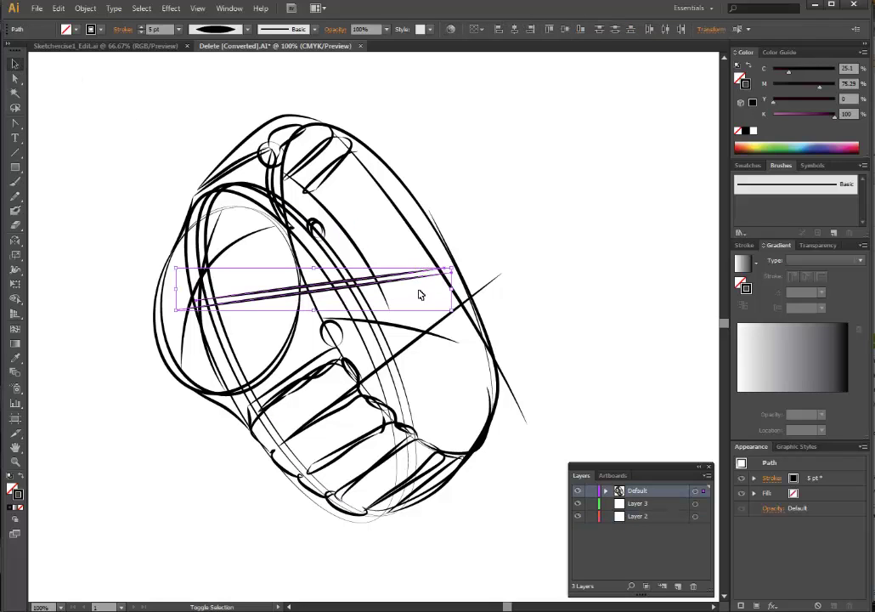
shift+click(434, 333)
shift+click(447, 316)
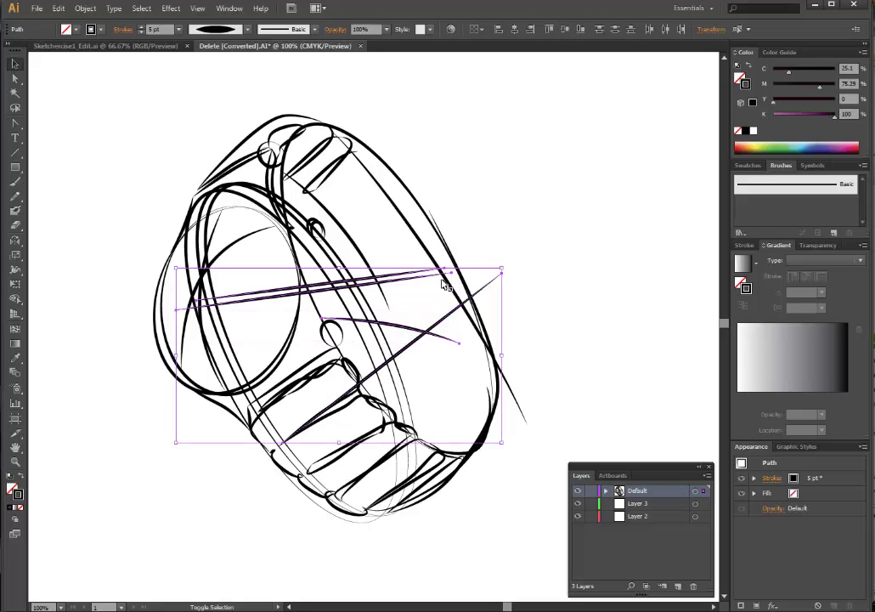
shift+click(405, 221)
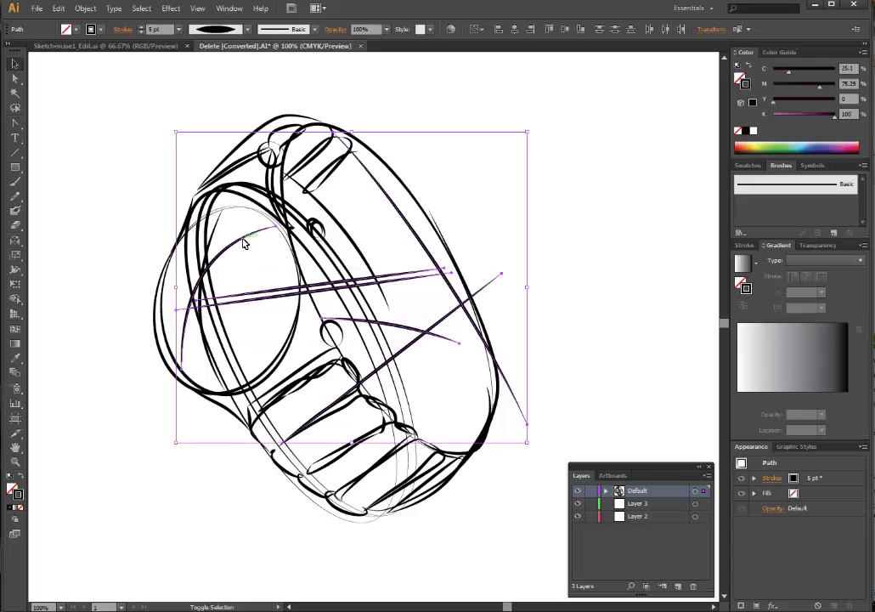
shift+click(217, 330)
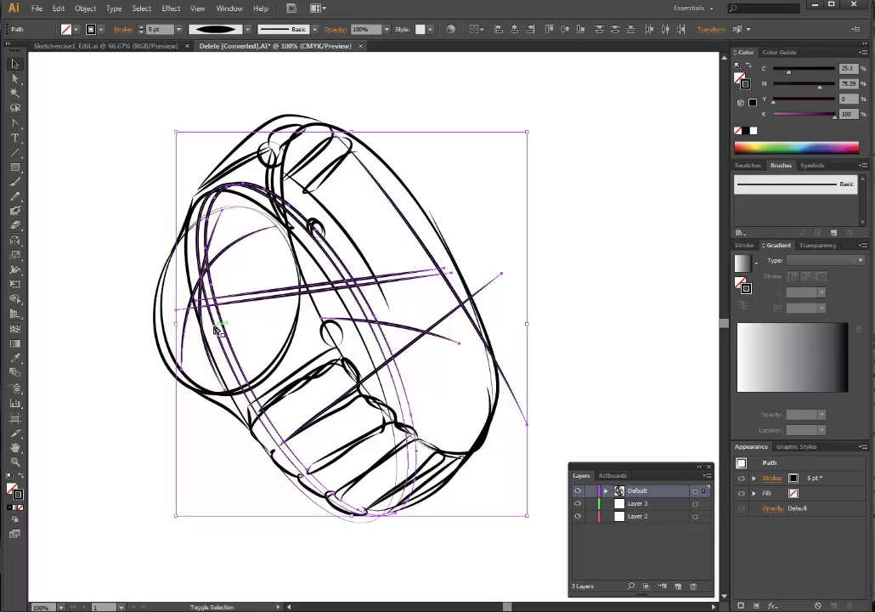
key(a)
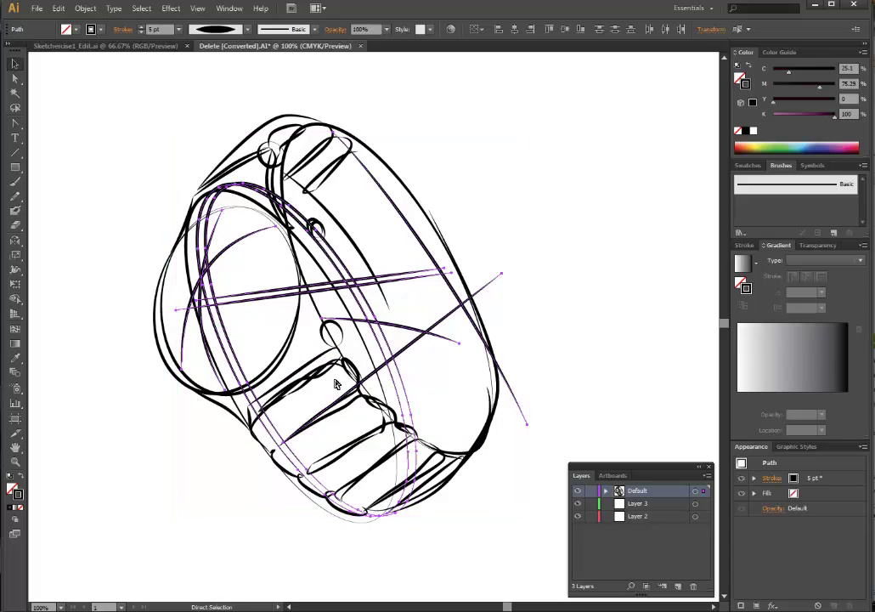
key(Delete)
key(v)
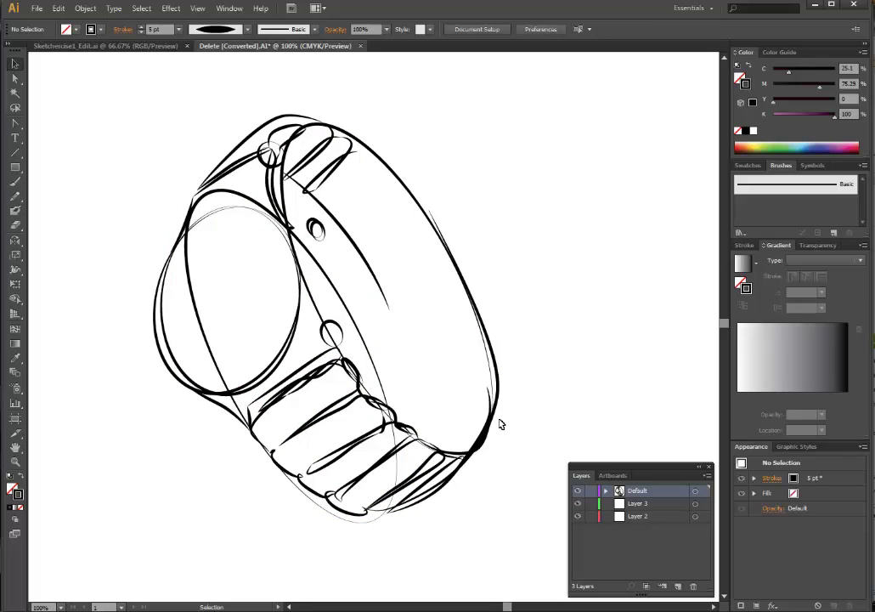
key(a)
key(ctrl+z)
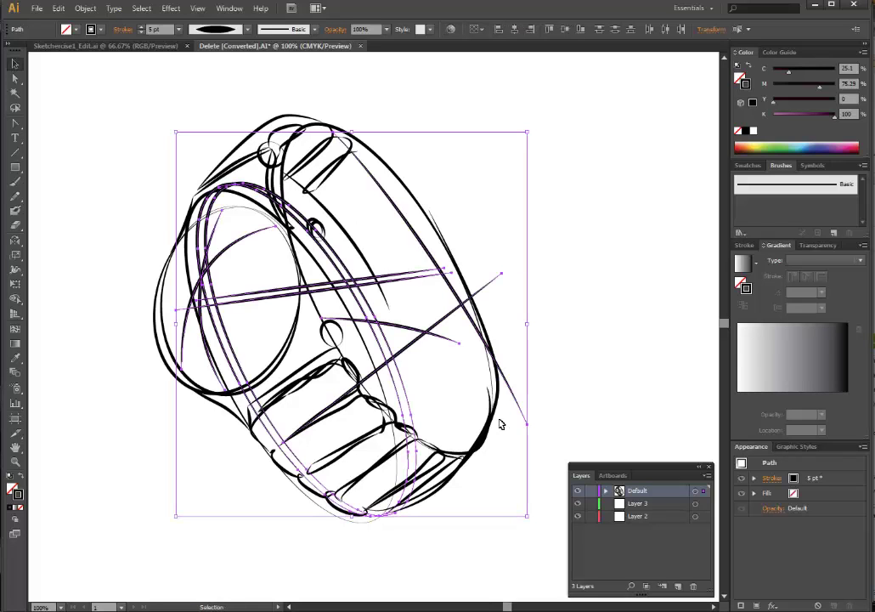
key(Delete)
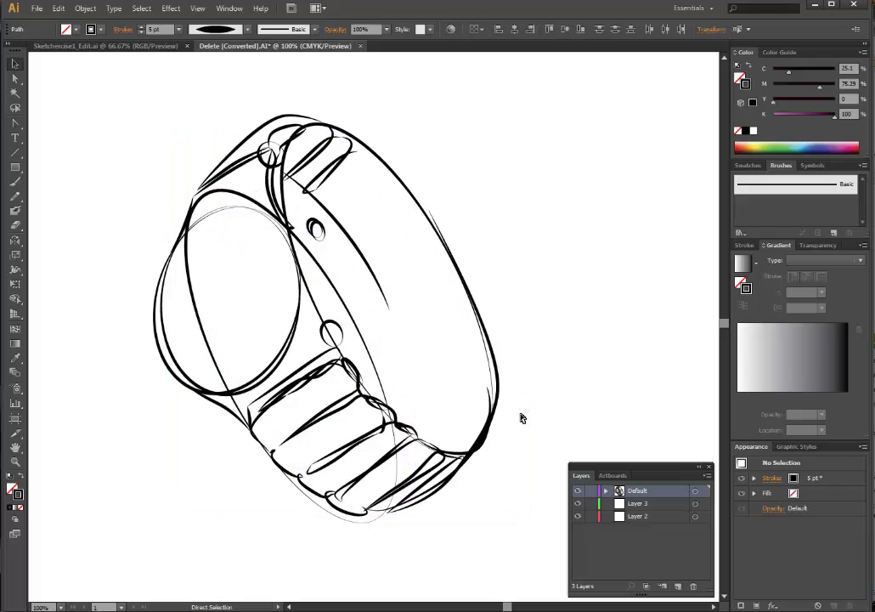
Step: Rename the lowest layer as Conceptual Lines
key(v)
click(642, 516)
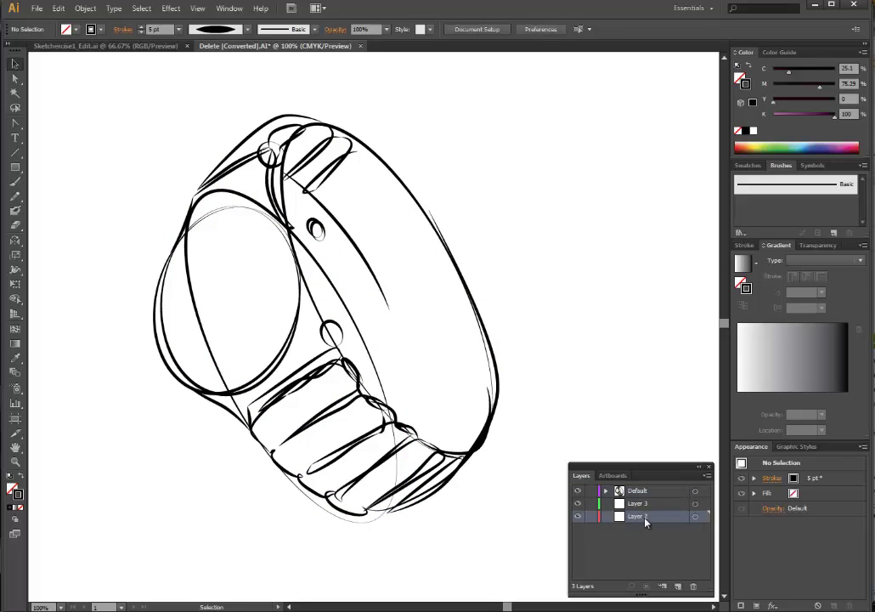
double_click(642, 517)
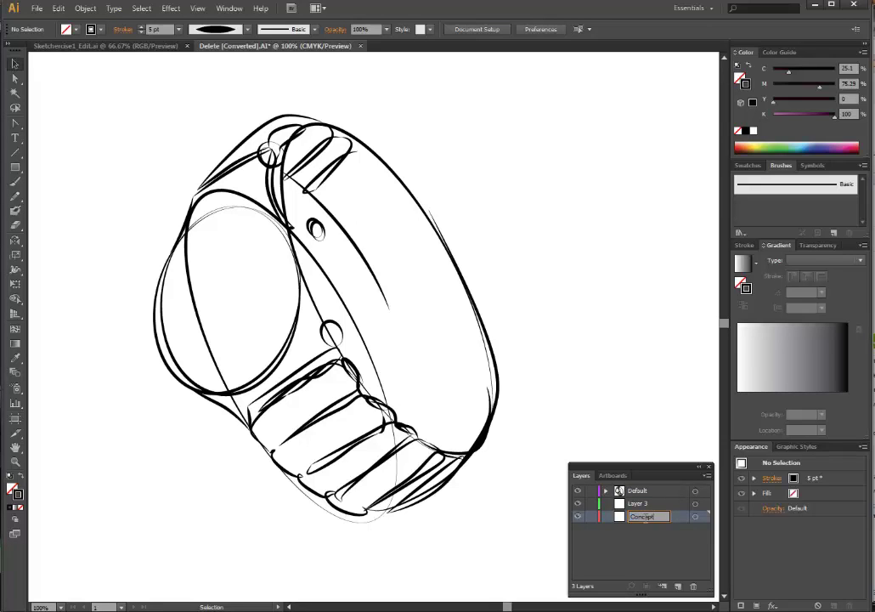
text(Conceptual Lines)
click(633, 531)
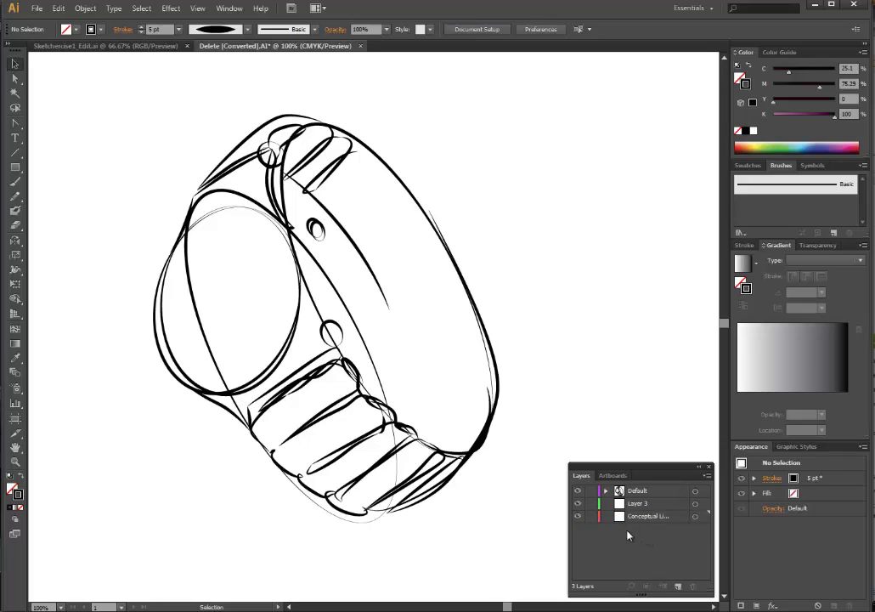
Step: Paste the cut construction lines in place on the Conceptual Lines layer and set their opacity to 50%
click(646, 516)
key(a)
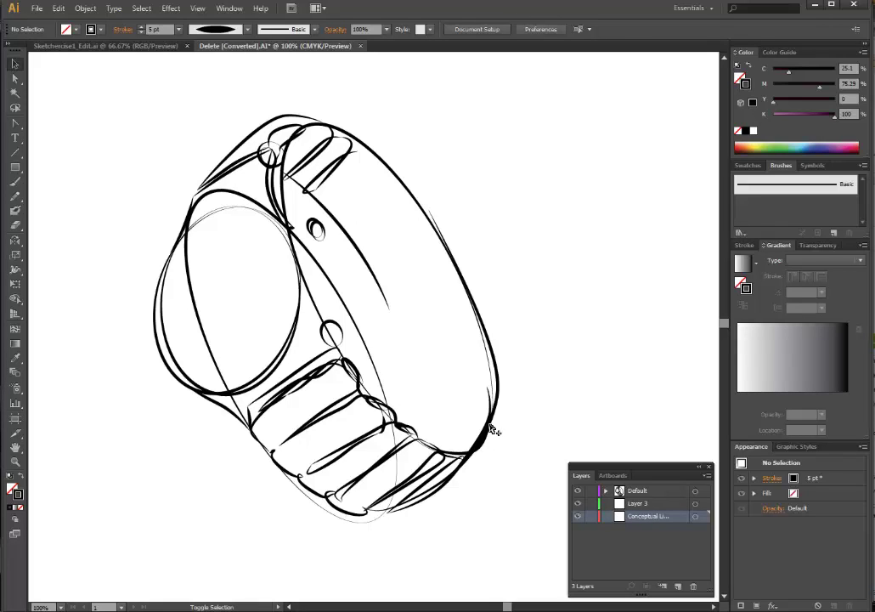
key(ctrl+f)
key(v)
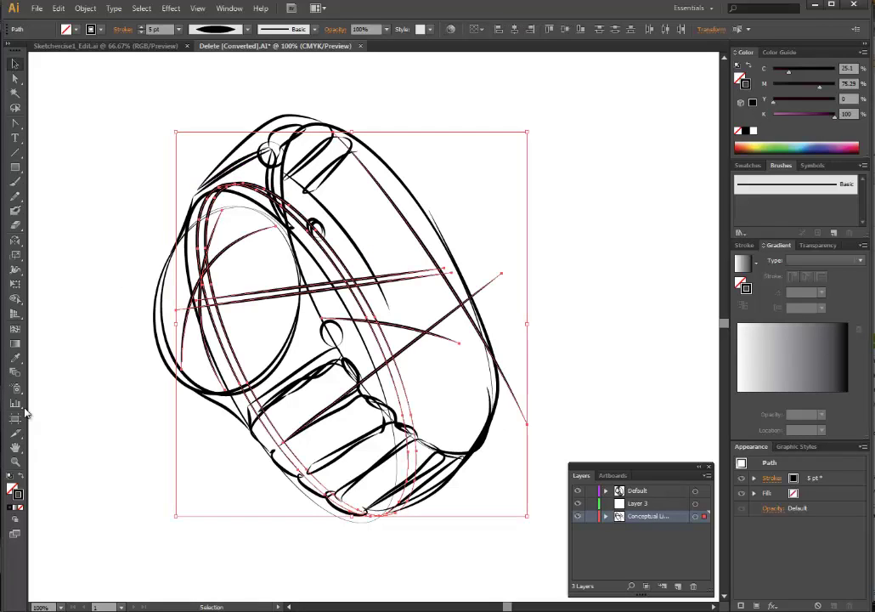
click(387, 29)
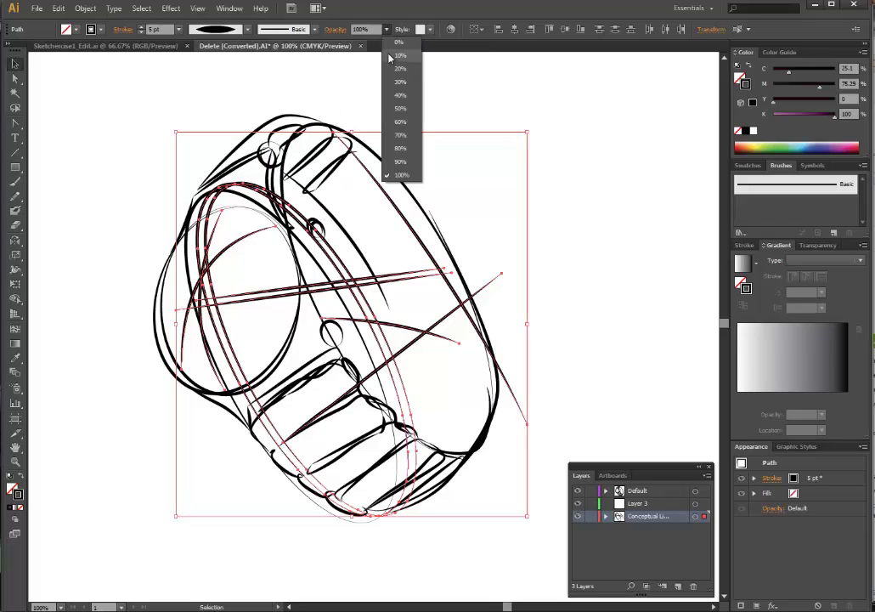
click(401, 109)
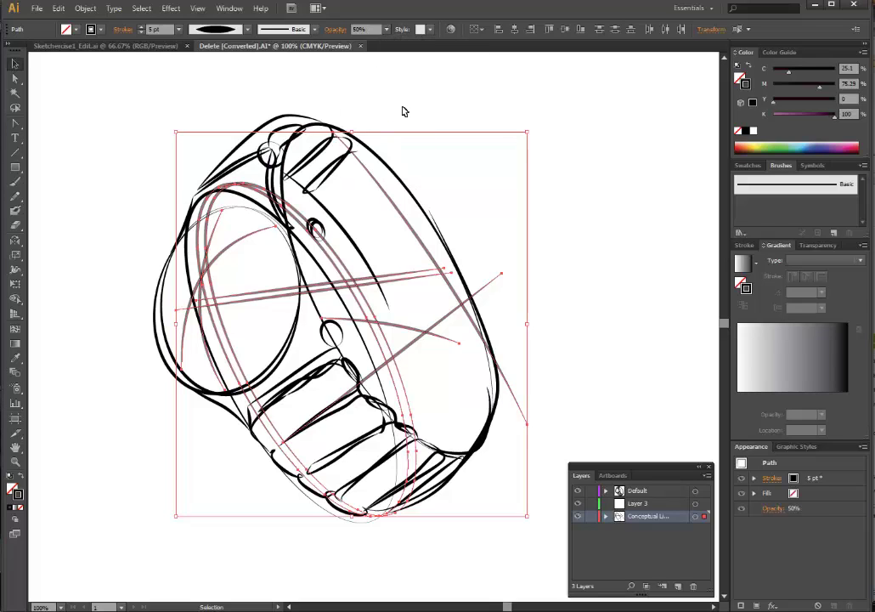
Step: Undo the opacity change on the construction lines and set their opacity to 50% again
click(401, 106)
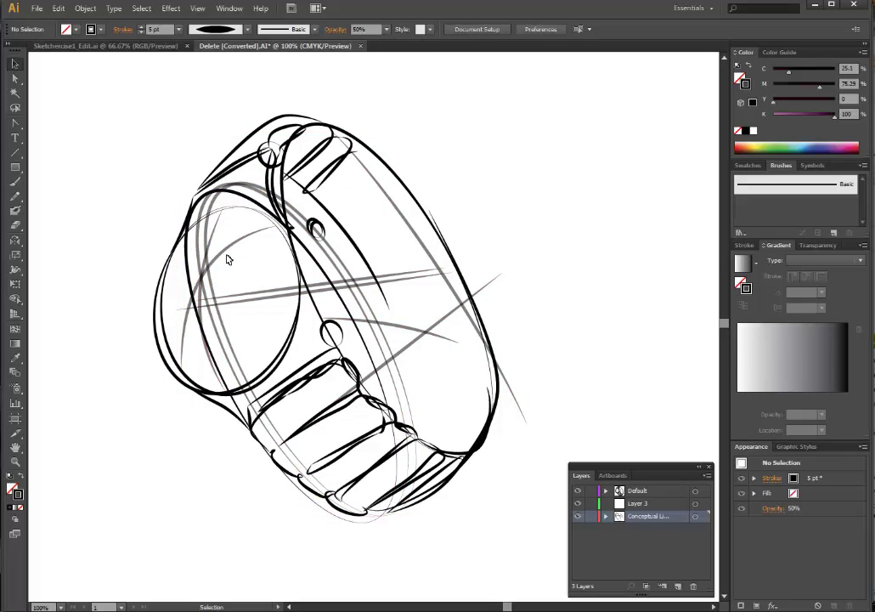
key(ctrl+z)
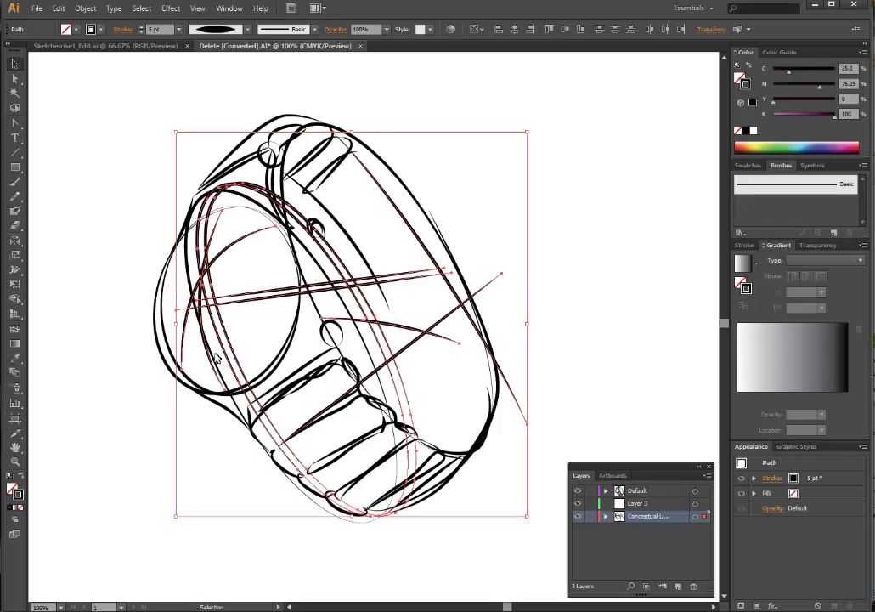
click(387, 29)
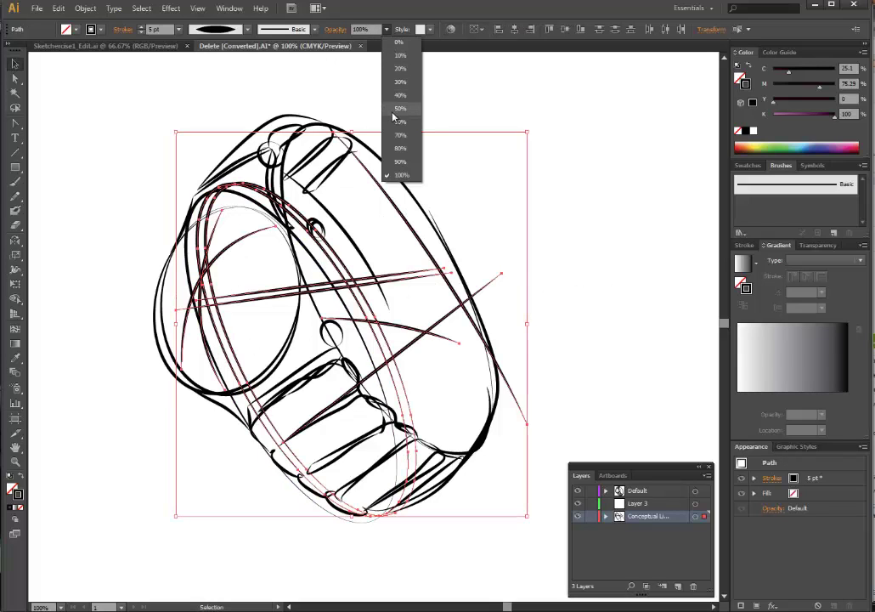
click(396, 109)
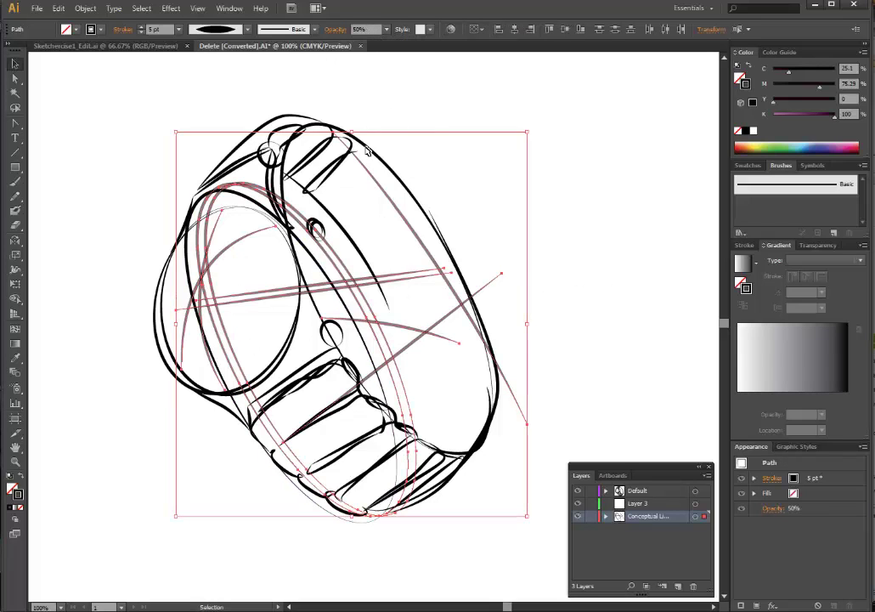
Step: Set the construction lines' stroke color to light grey #A3A0A0 and lock the Conceptual Lines layer
double_click(18, 494)
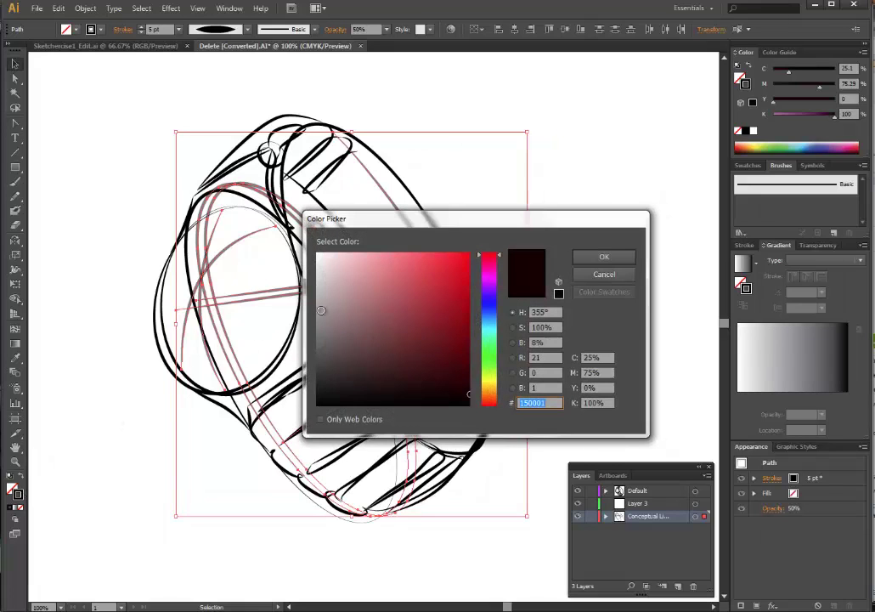
mouse_move(321, 310)
mouse_down()
mouse_move(323, 297)
mouse_move(320, 306)
mouse_up()
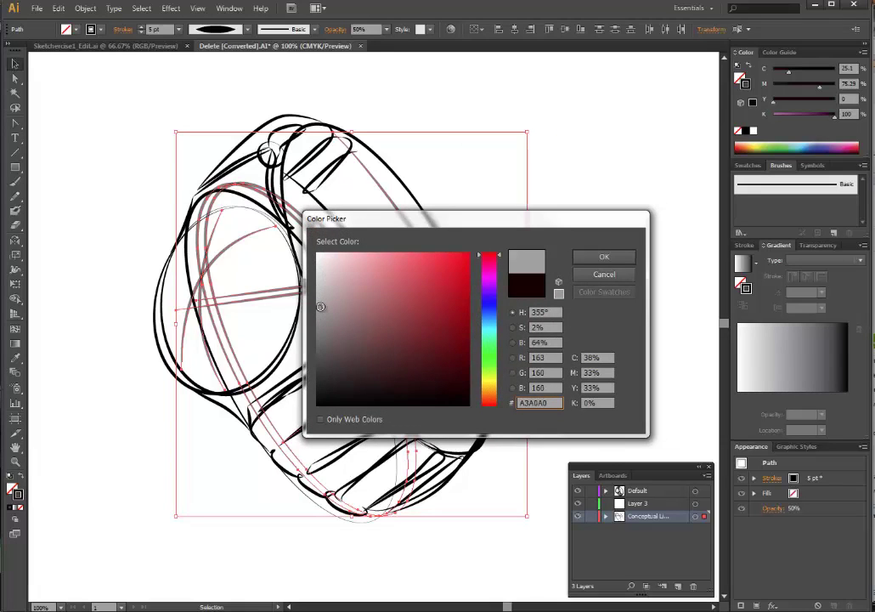
click(585, 257)
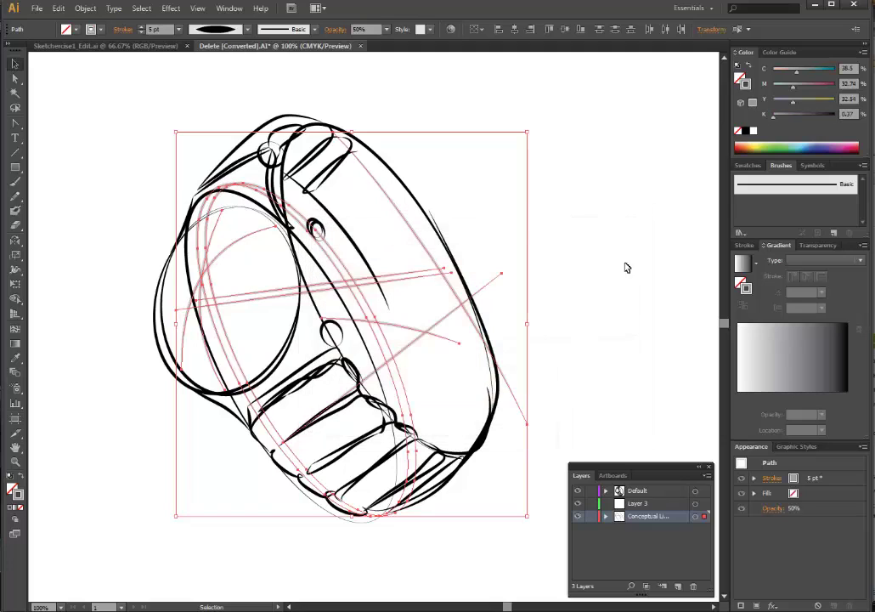
click(582, 342)
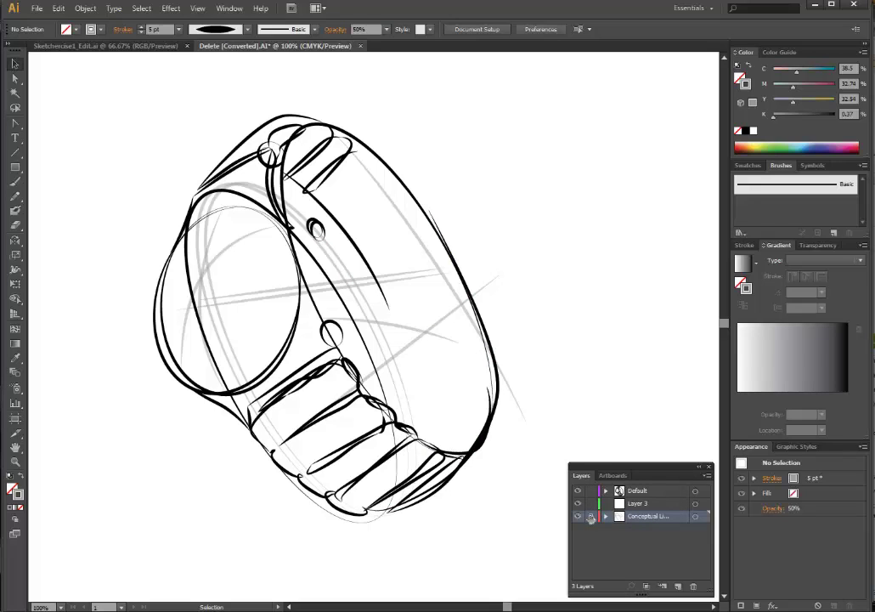
Step: Make the Default layer active, try selecting strokes across the watch, and deselect them
click(633, 490)
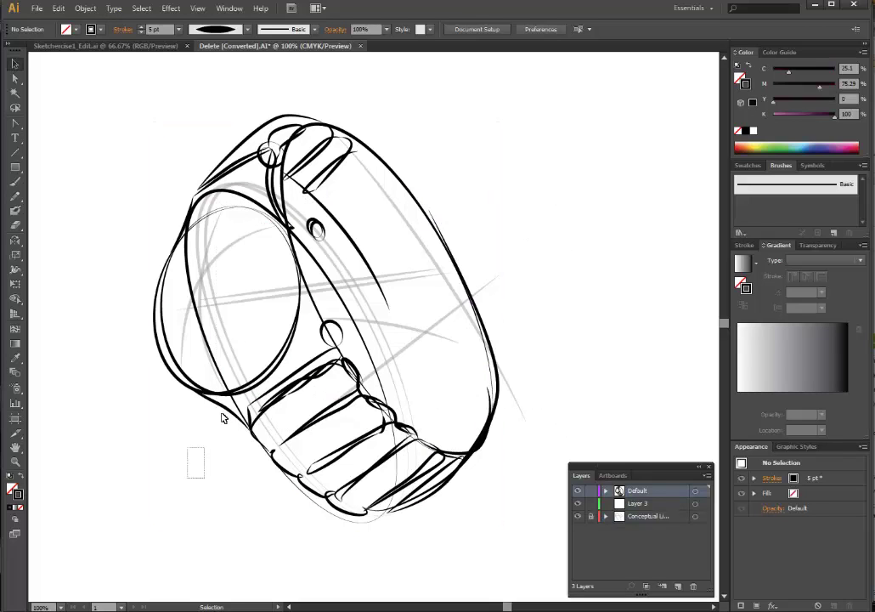
click(162, 332)
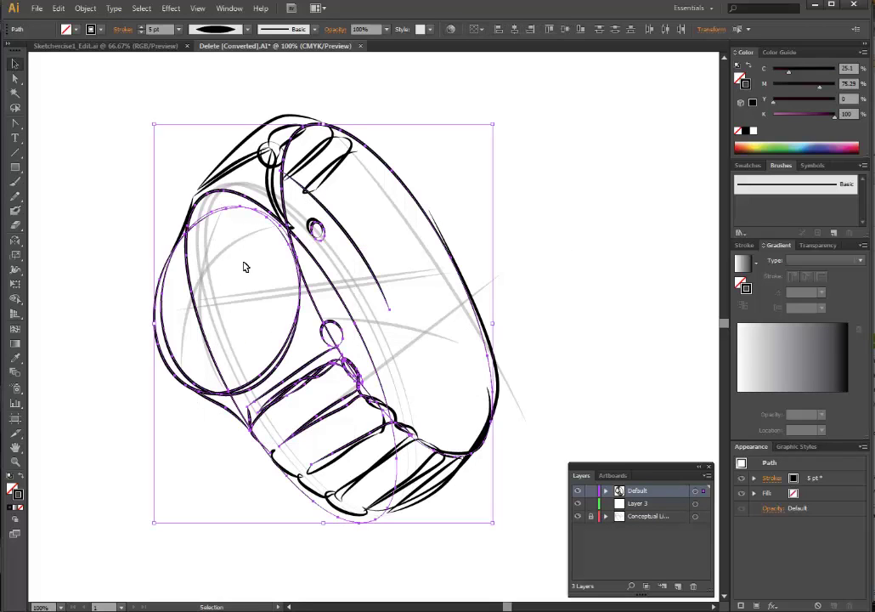
click(161, 487)
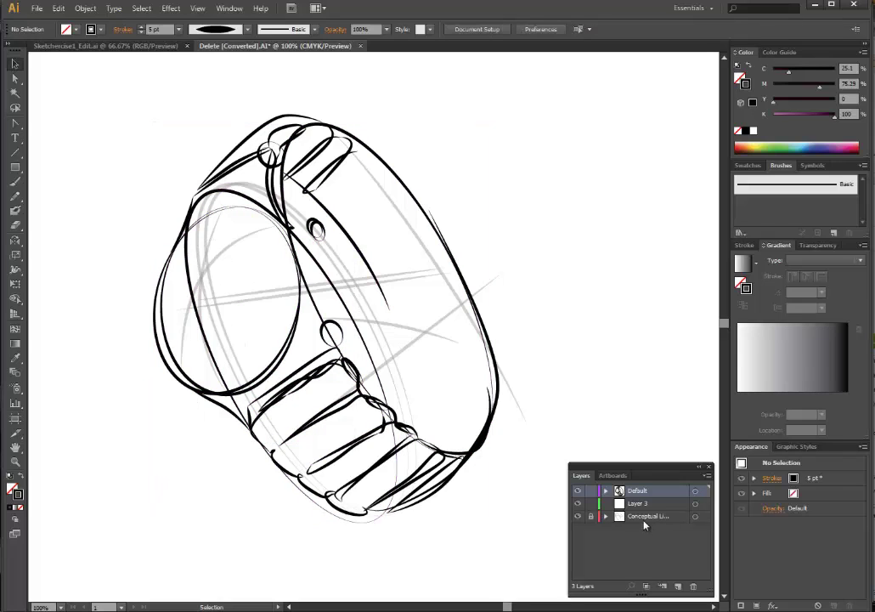
Step: Lock the Default layer, make Layer 3 active, and unlock the Default layer again
click(592, 490)
click(634, 503)
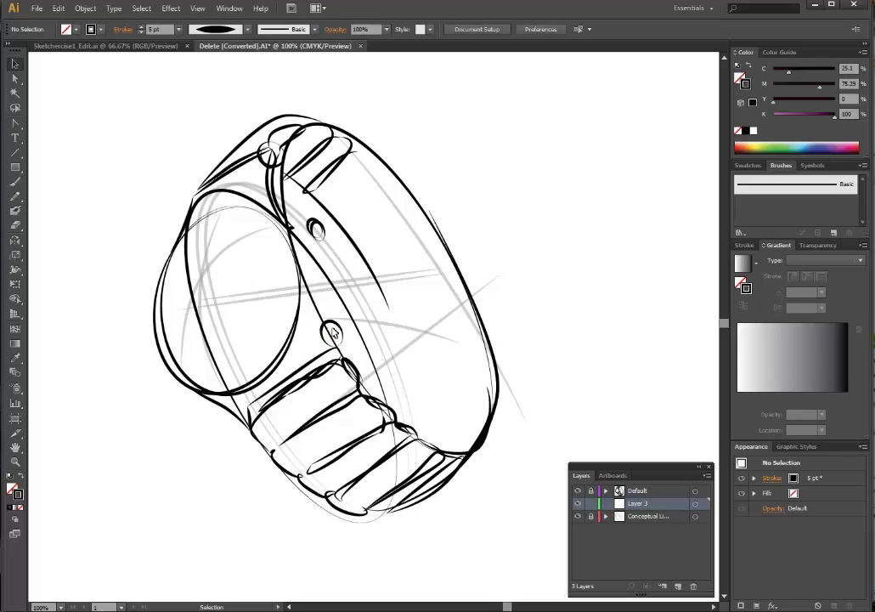
click(592, 491)
Step: Set the stroke weight of the watch face's outer ellipse to 10 pt and deselect it
click(285, 345)
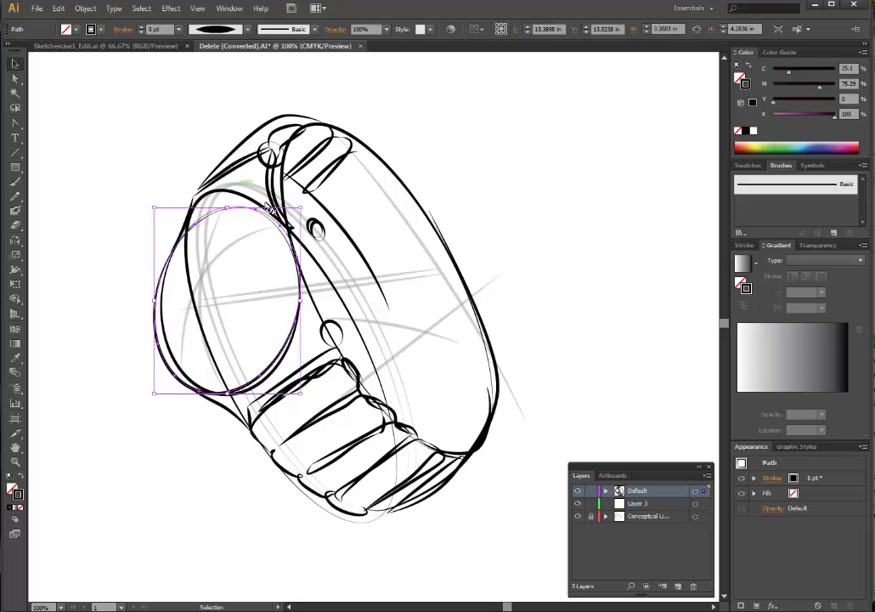
click(179, 31)
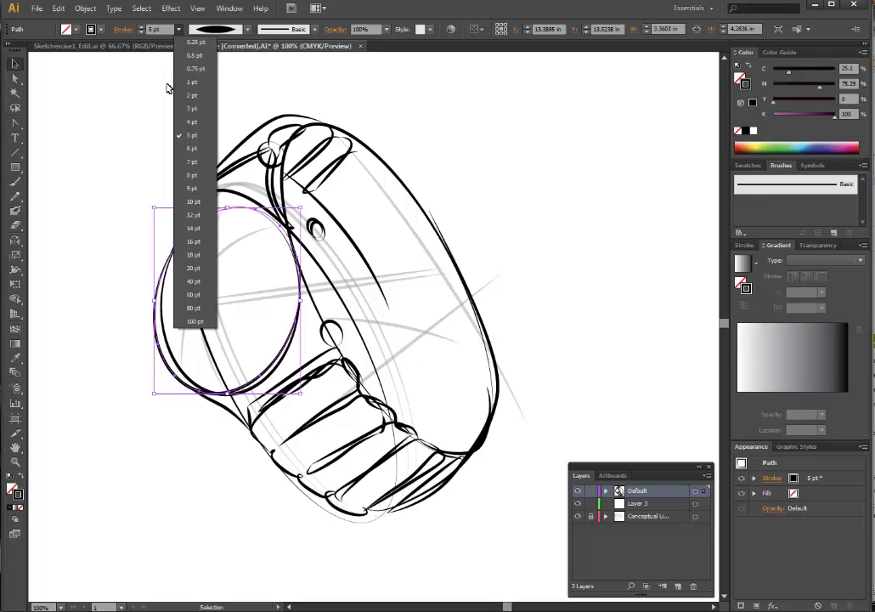
click(196, 201)
click(196, 202)
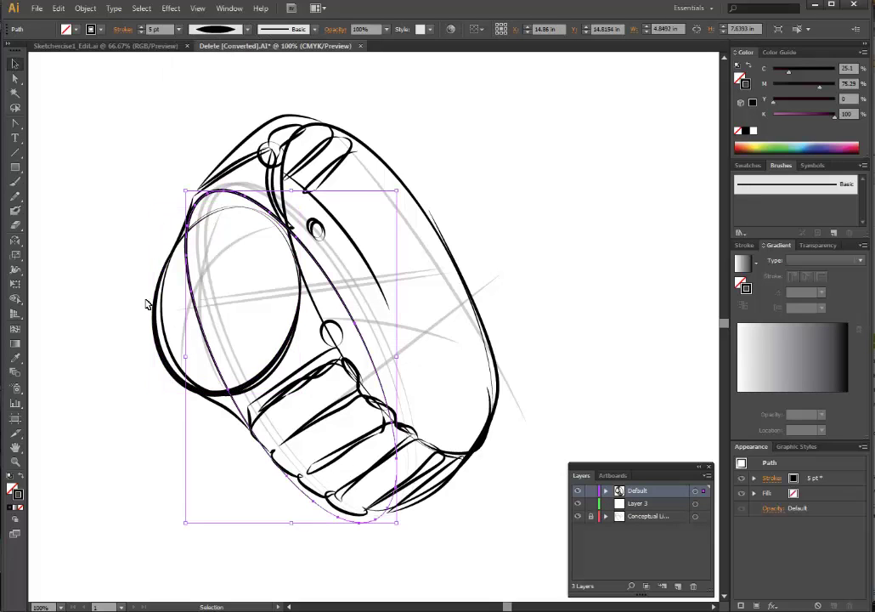
click(518, 248)
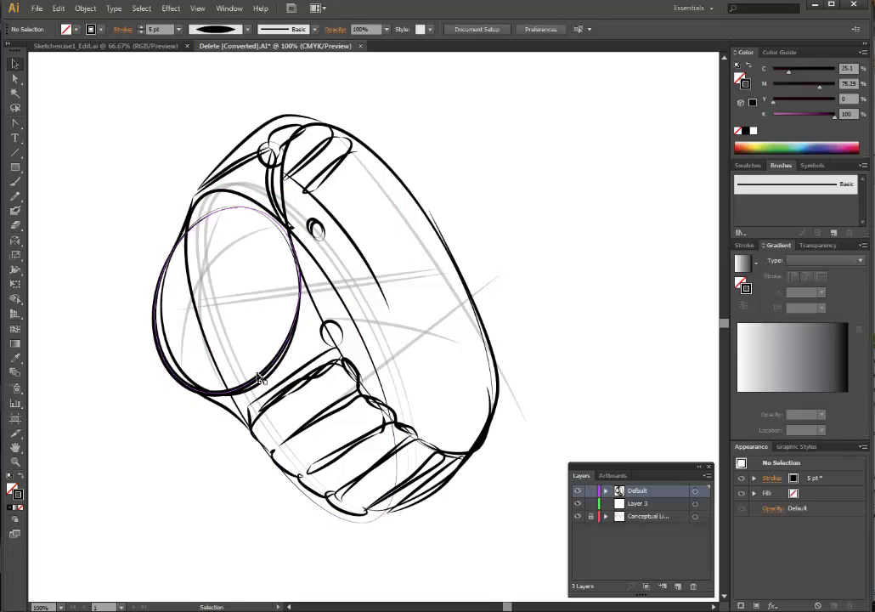
Step: Rotate the watch face's outer ellipse about half a turn so its heaviest stroke runs along the upper edge
click(210, 304)
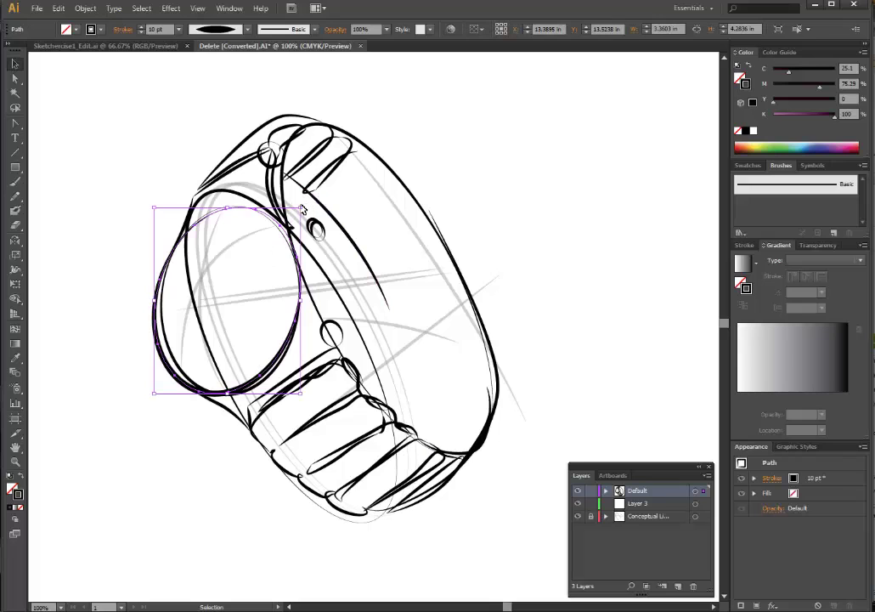
mouse_move(307, 203)
mouse_down()
mouse_move(218, 427)
mouse_move(120, 442)
mouse_up()
click(96, 444)
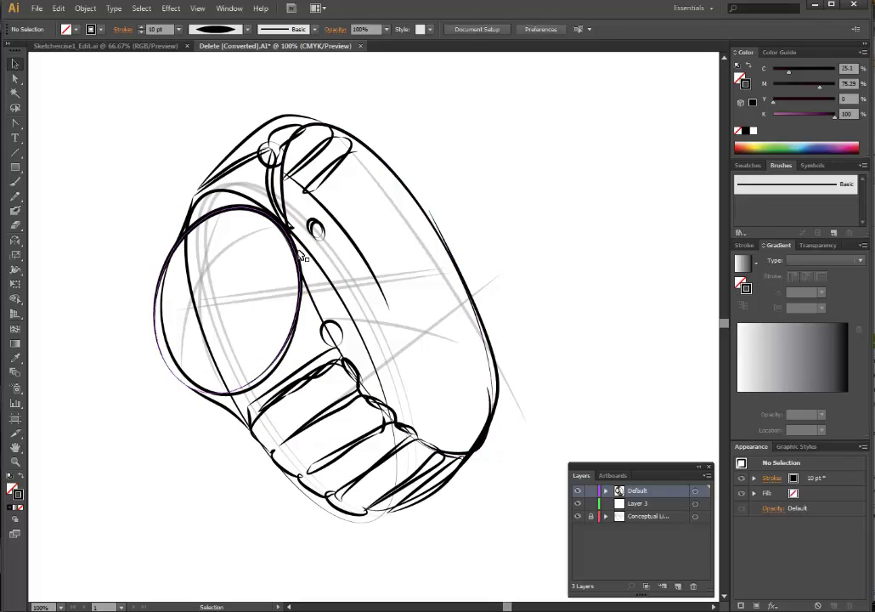
click(201, 197)
click(72, 219)
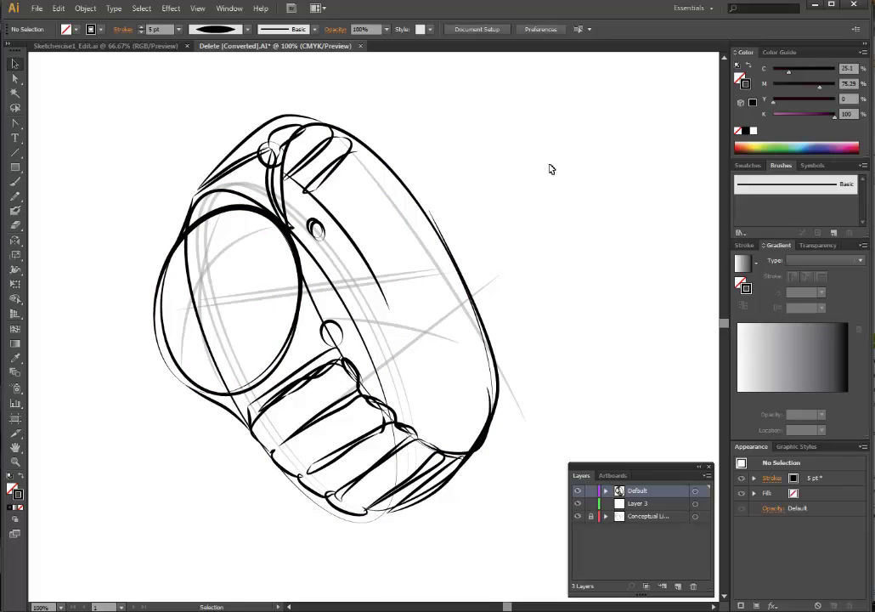
Step: Choose the Pen tool and detach its group of pen and anchor point tools as a floating palette
click(17, 127)
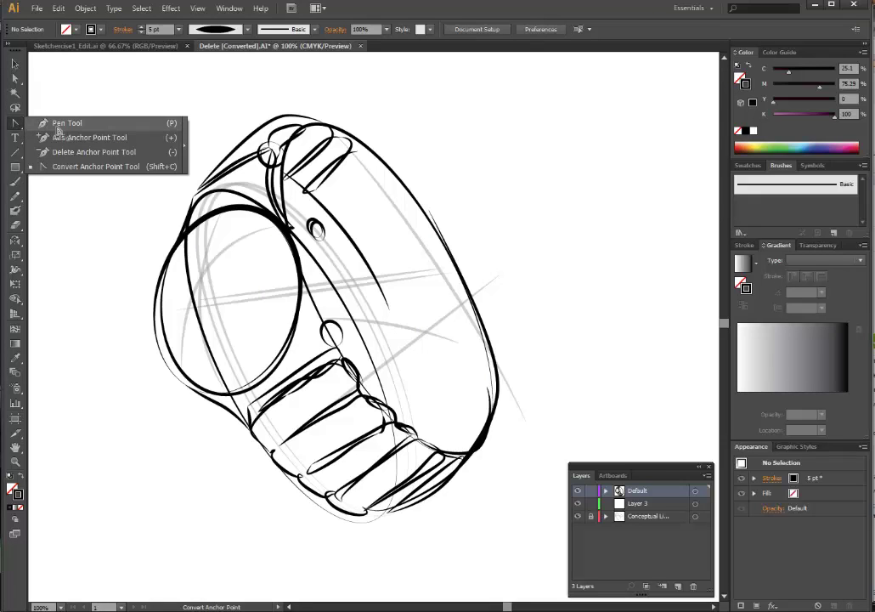
click(57, 126)
click(16, 125)
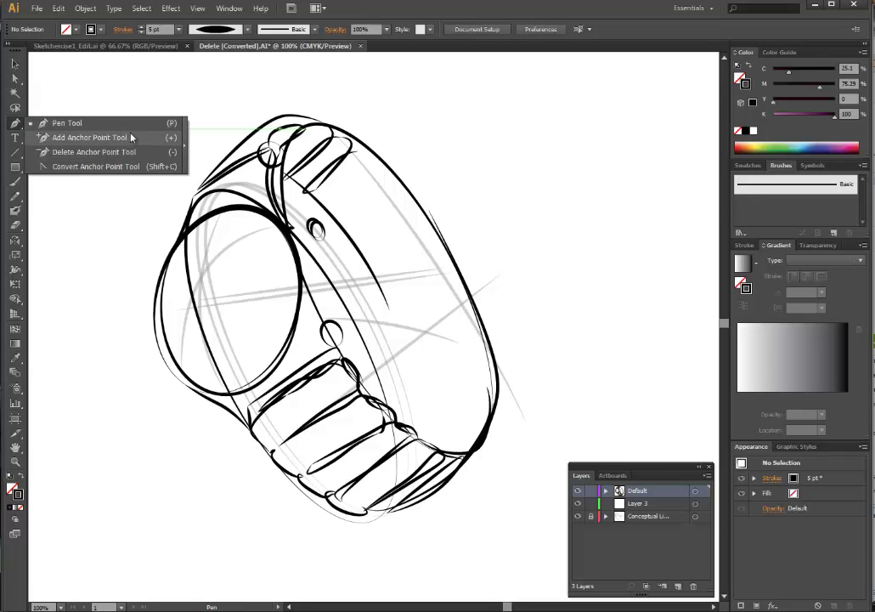
click(185, 149)
click(185, 146)
drag(44, 104, 80, 69)
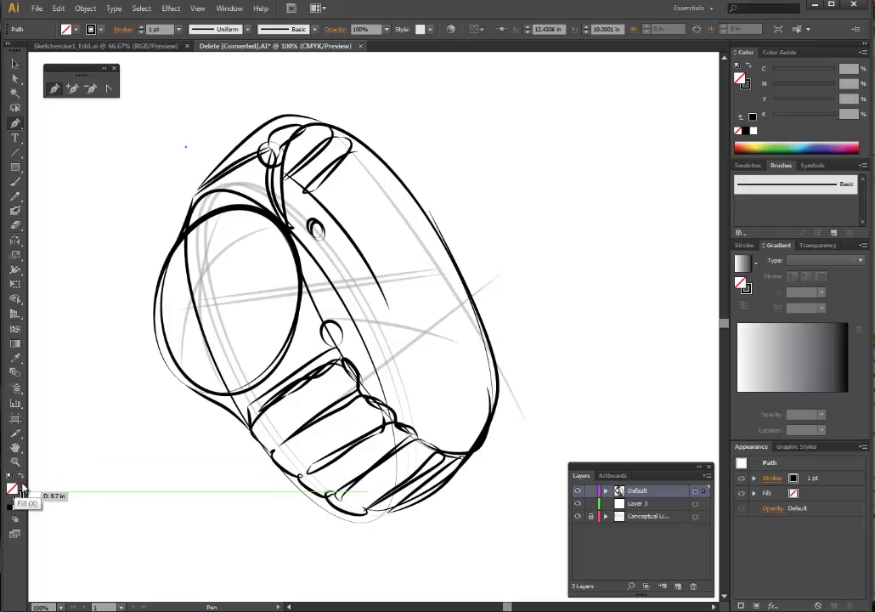
Step: Draw a 1 pt straight-segment Pen path from outside the watch's upper edge clockwise around the watch face ellipse, and deselect it
click(21, 497)
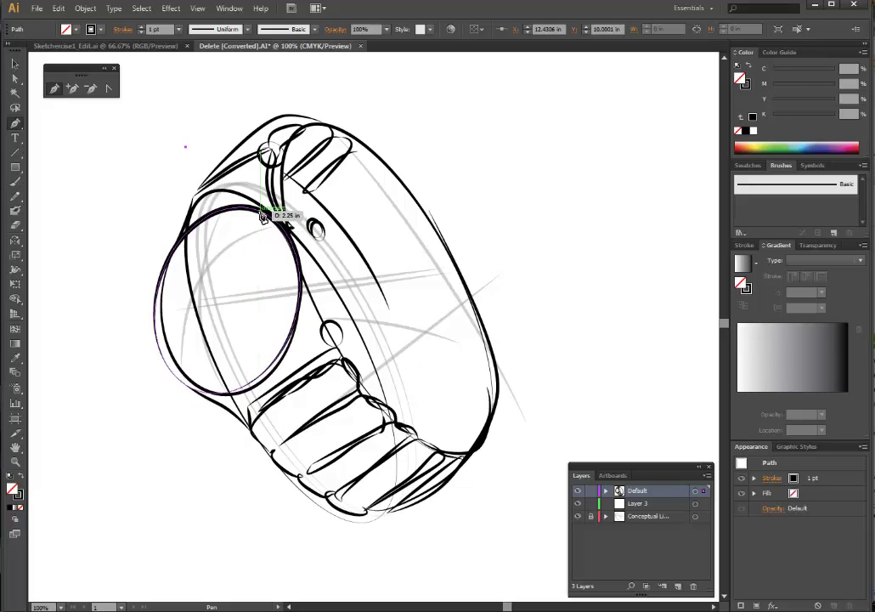
click(260, 211)
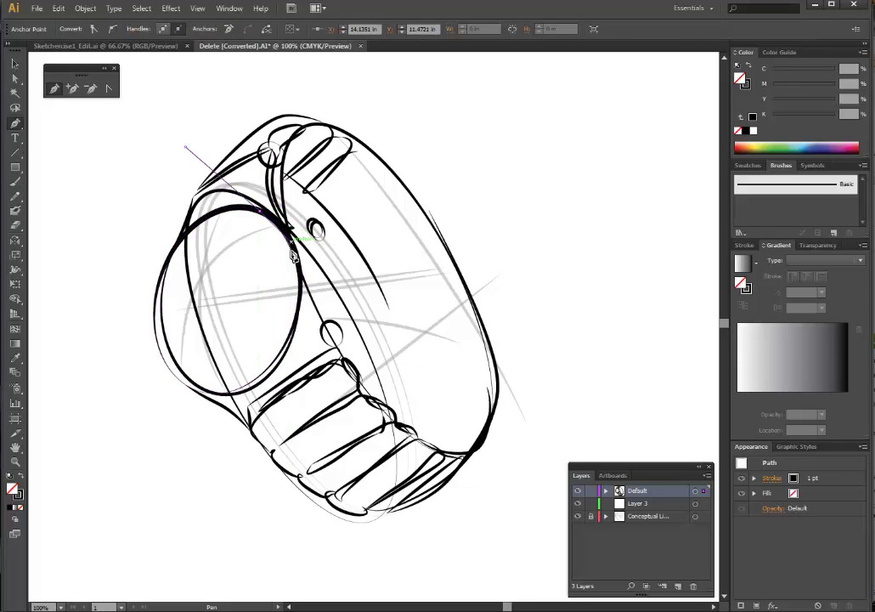
click(293, 248)
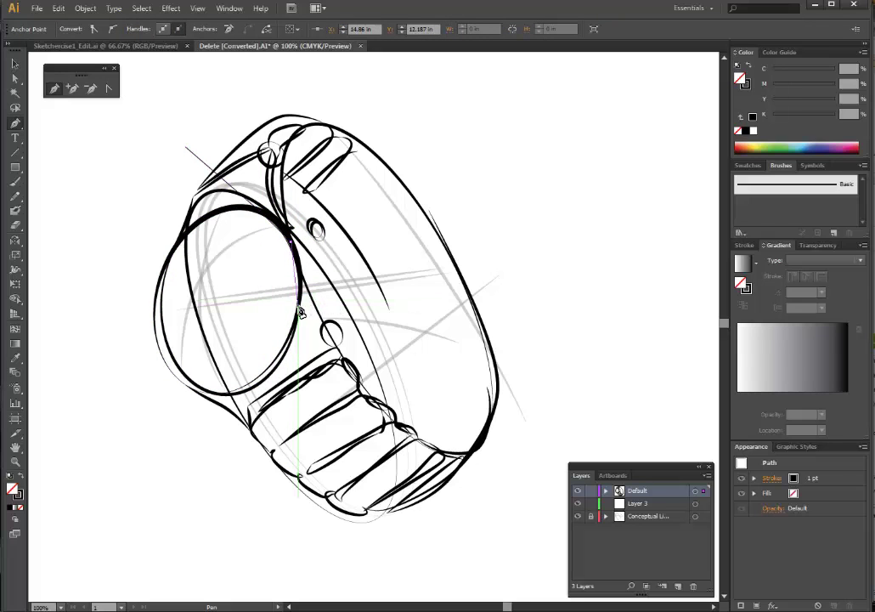
click(299, 307)
click(276, 367)
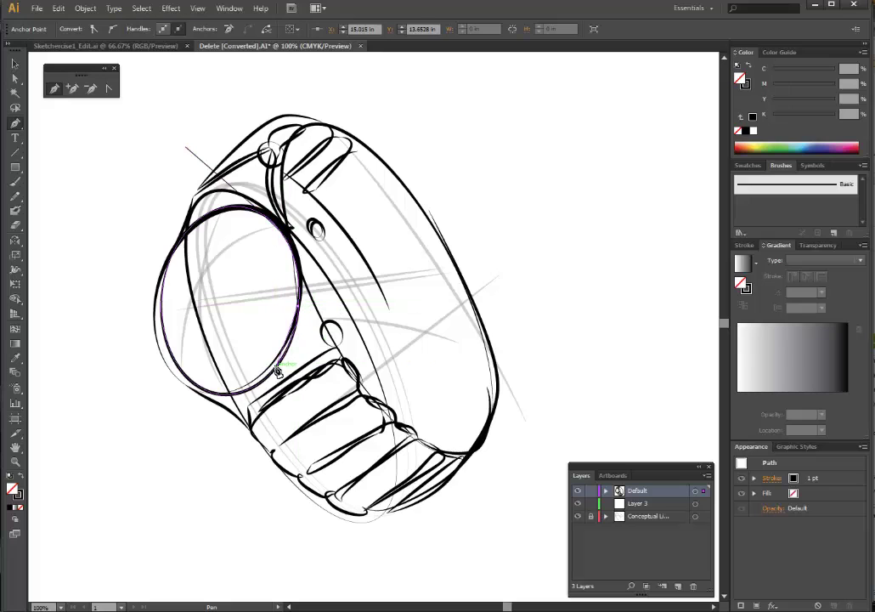
click(235, 396)
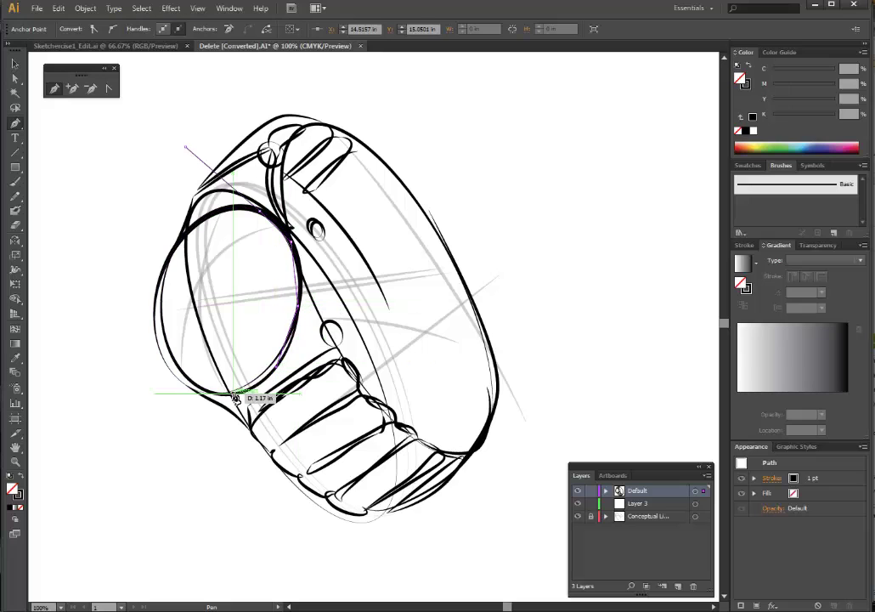
click(174, 372)
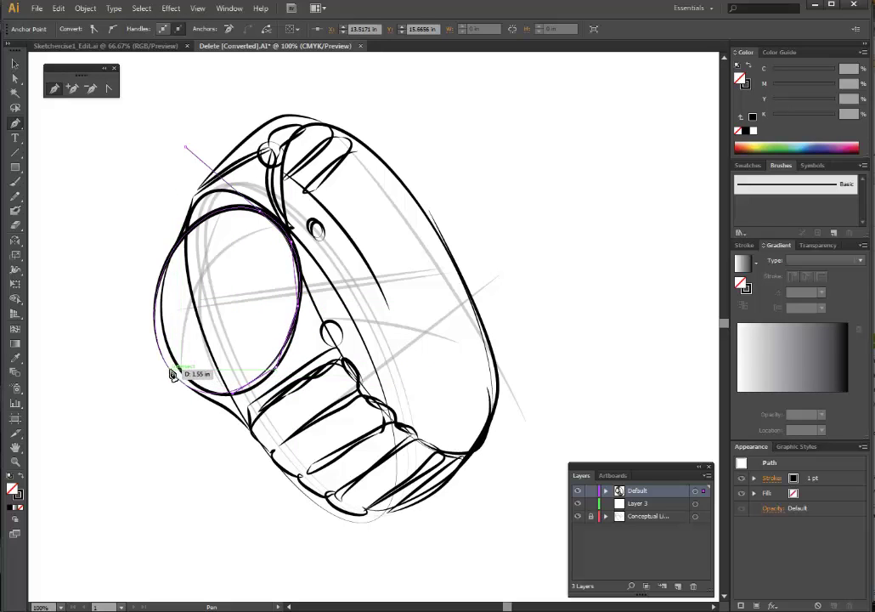
click(158, 303)
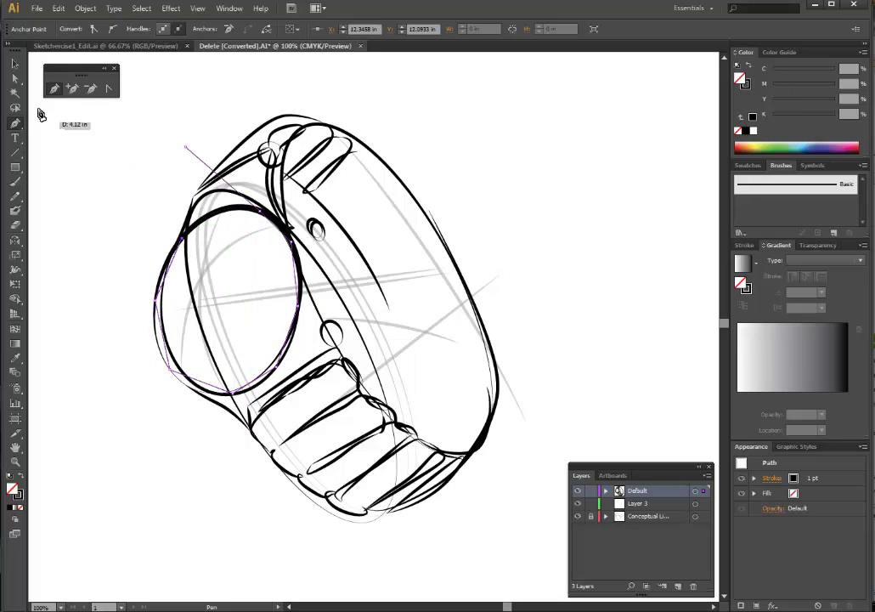
click(14, 64)
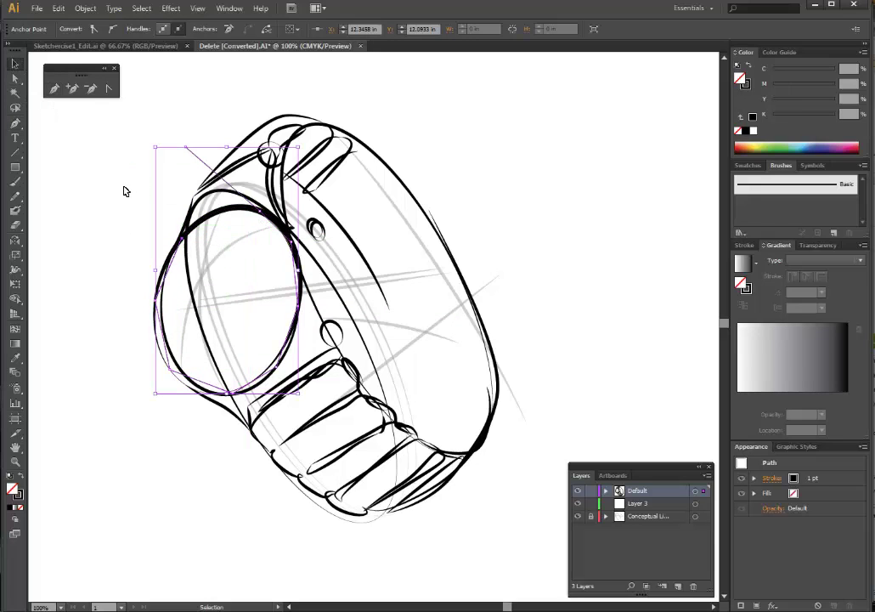
click(123, 191)
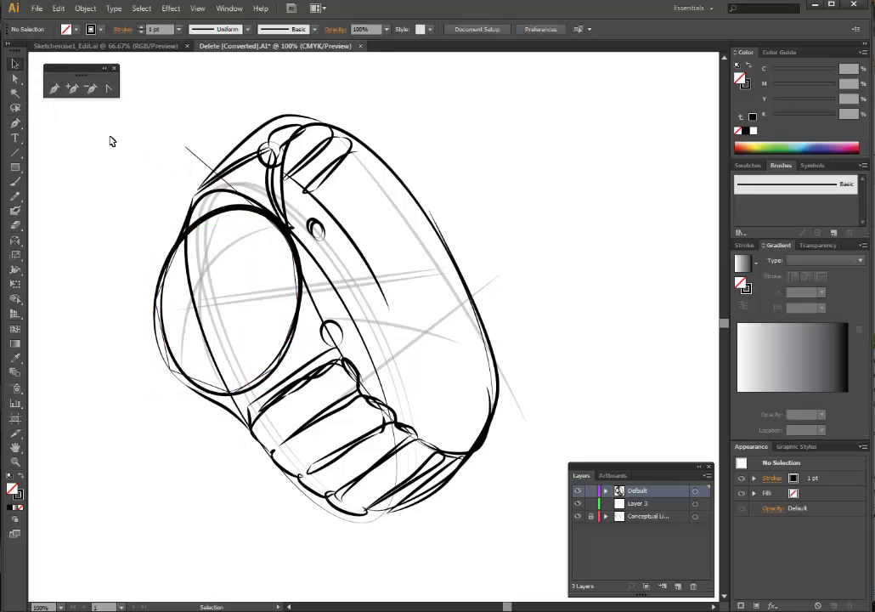
Step: Isolate the new straight-segment path and move its starting anchor point onto the upper edge of the watch face ellipse
double_click(200, 162)
click(125, 202)
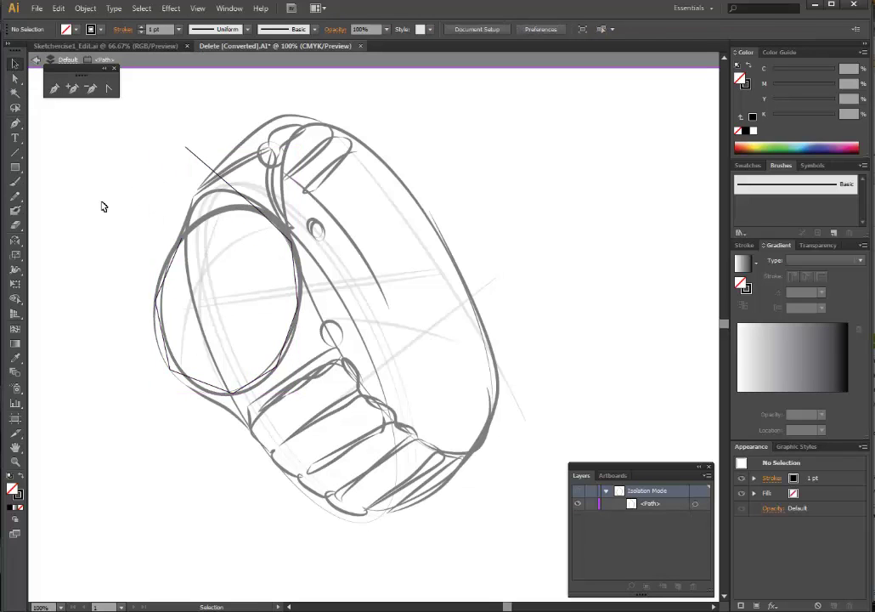
key(a)
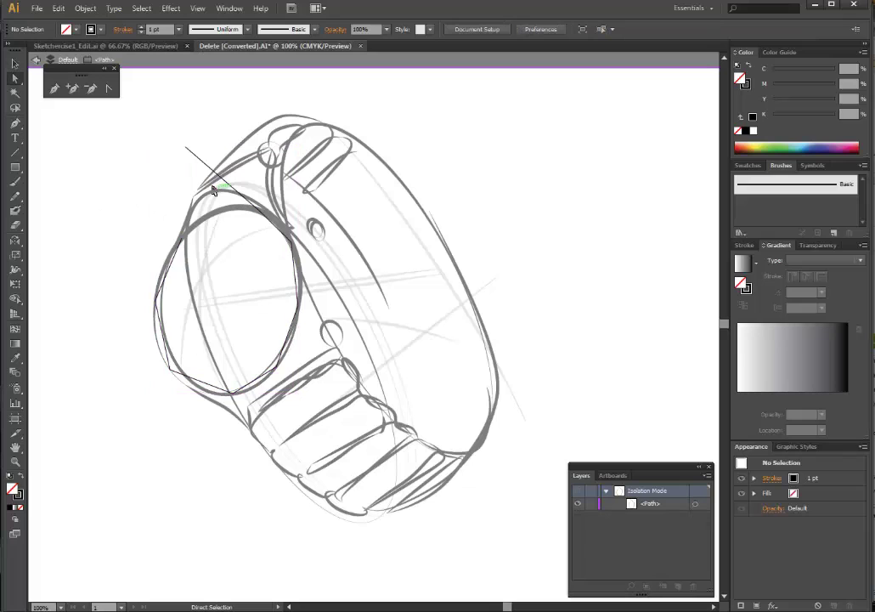
click(186, 150)
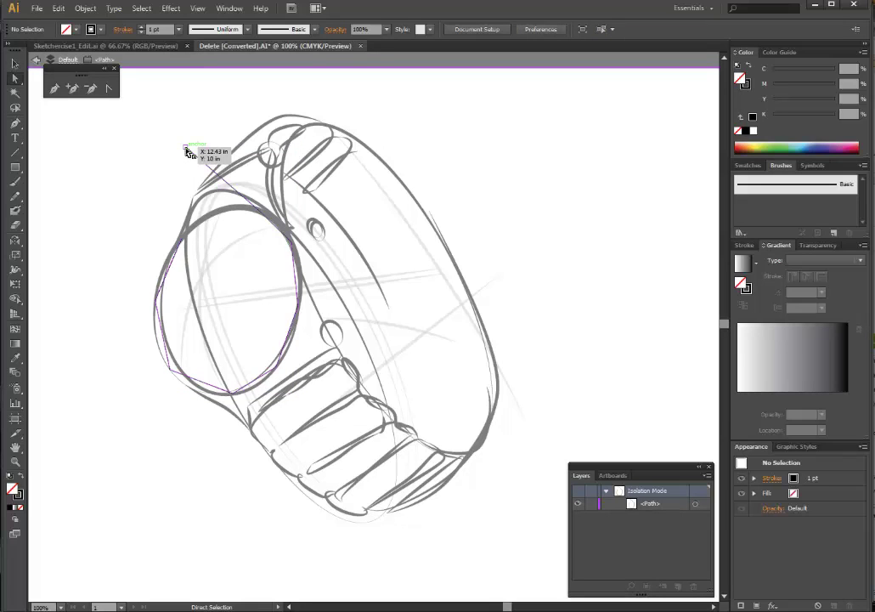
drag(186, 149, 236, 210)
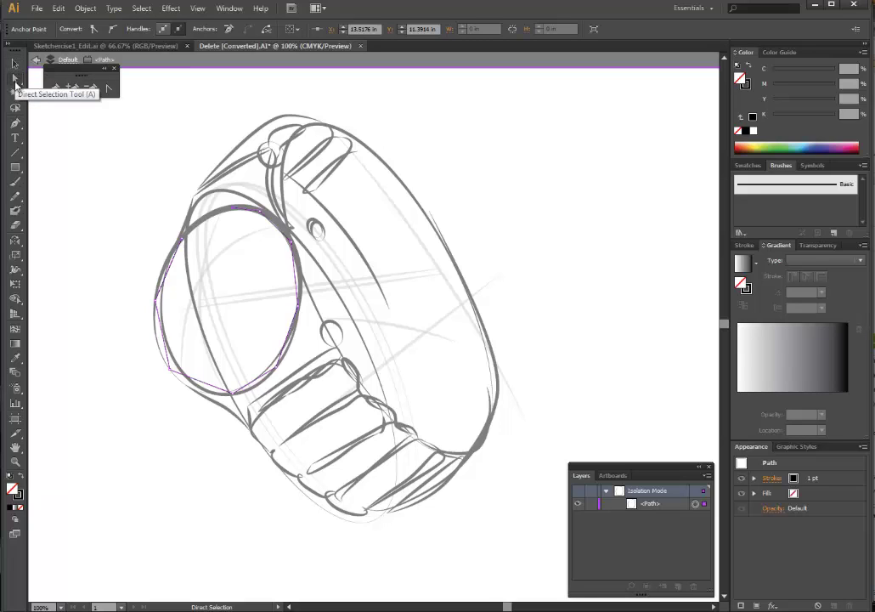
Step: Convert corner anchor points on the right side and upper edge of the isolated path into smooth points that follow the watch face ellipse
click(121, 250)
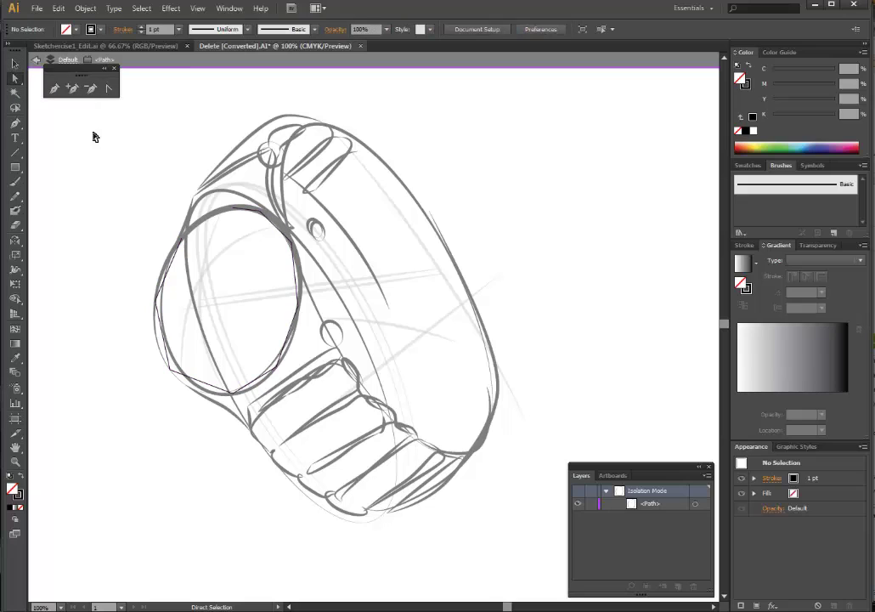
click(109, 90)
drag(260, 210, 298, 334)
scroll(296, 333, up, 2)
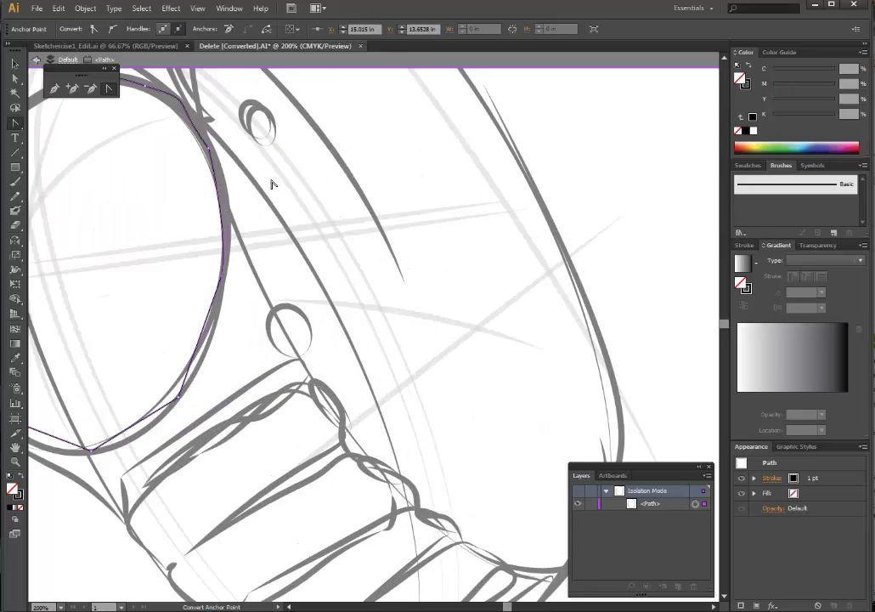
scroll(467, 420, up, 1)
drag(508, 607, 502, 607)
scroll(382, 248, up, 3)
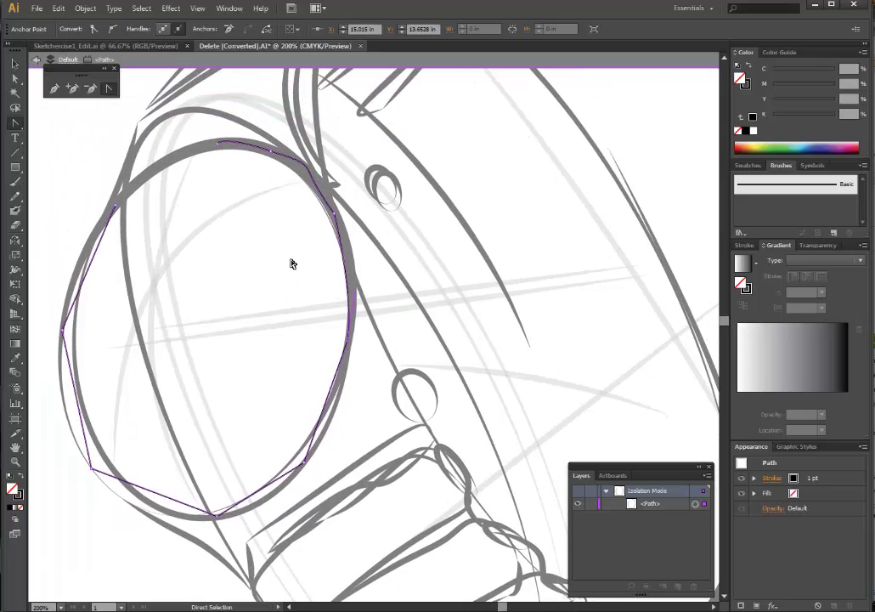
key(ctrl+plus)
scroll(293, 261, up, 1)
scroll(297, 258, up, 3)
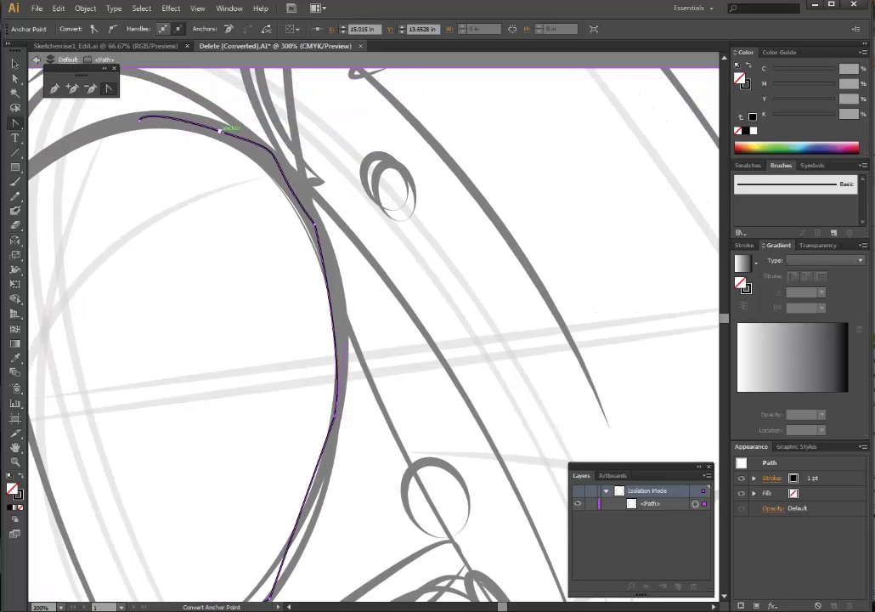
drag(219, 130, 284, 153)
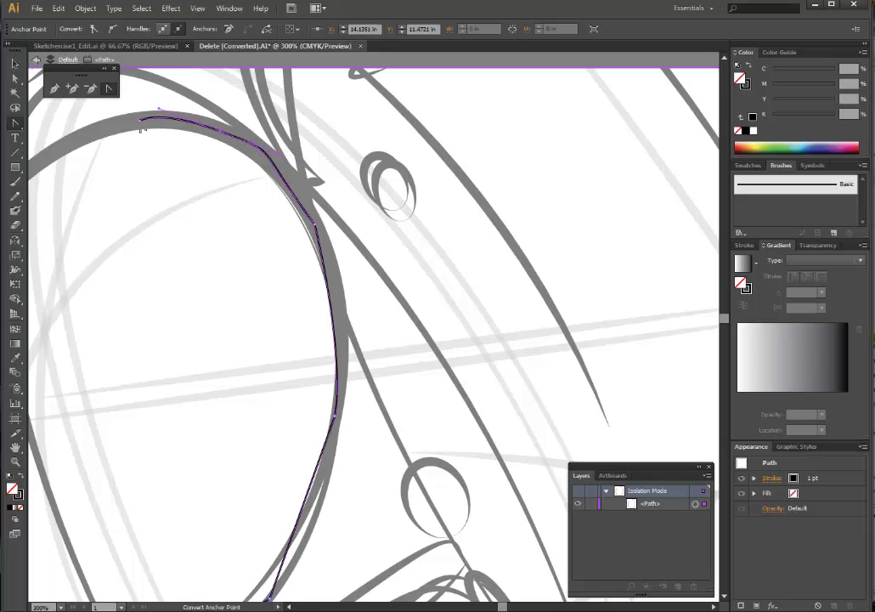
Step: Curve the path's starting segment with direction handles and shift its starting anchor point further left along the ellipse's upper edge
mouse_move(141, 119)
mouse_down()
mouse_move(129, 127)
mouse_move(204, 82)
mouse_move(182, 220)
mouse_move(201, 294)
mouse_move(162, 304)
mouse_up()
scroll(204, 82, up, 3)
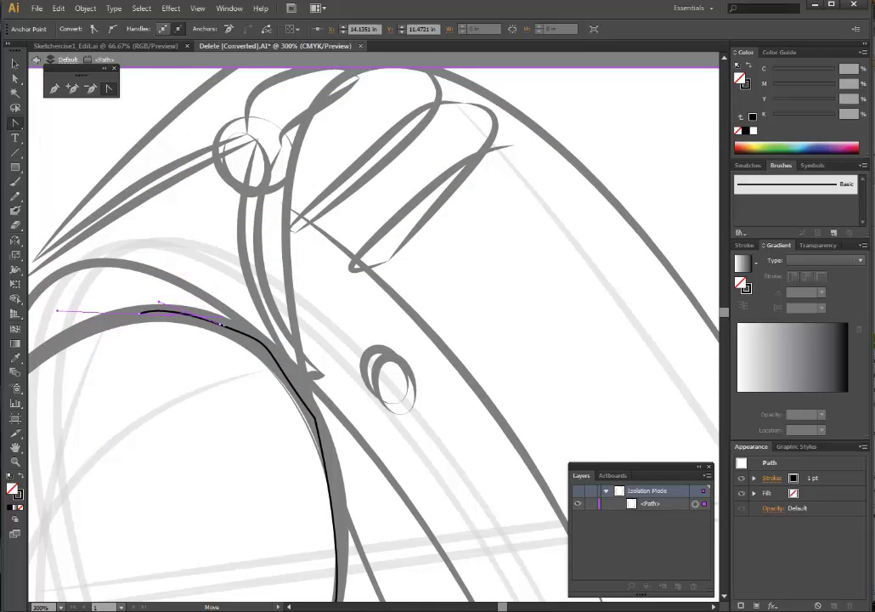
mouse_move(222, 318)
mouse_down()
mouse_move(238, 247)
mouse_move(213, 224)
mouse_move(151, 353)
mouse_move(333, 384)
mouse_move(393, 404)
mouse_move(478, 371)
mouse_move(495, 336)
mouse_move(490, 303)
mouse_up()
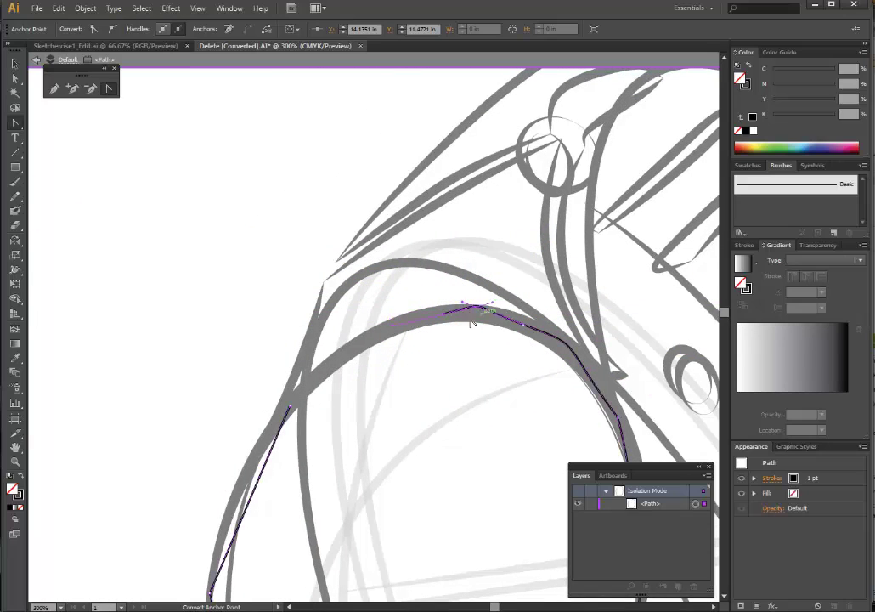
key(a)
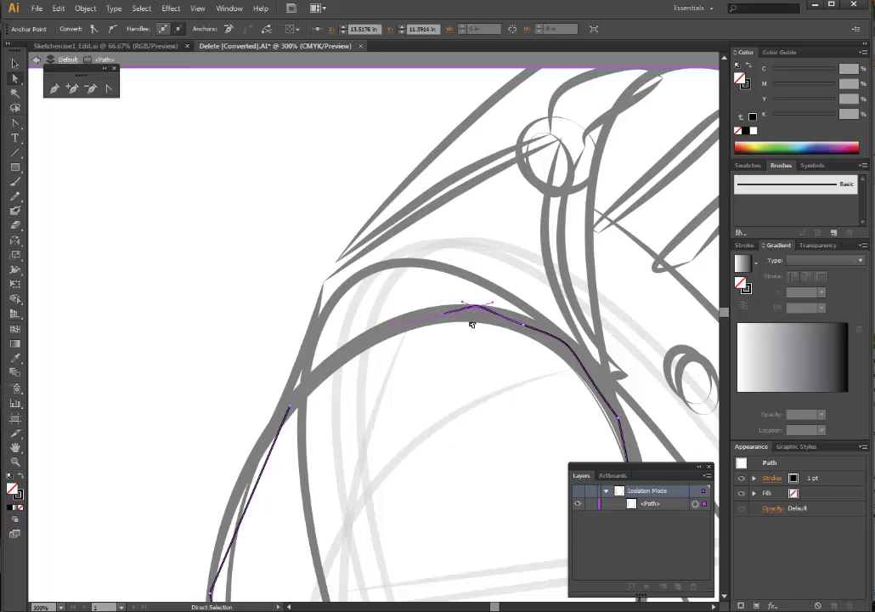
click(492, 304)
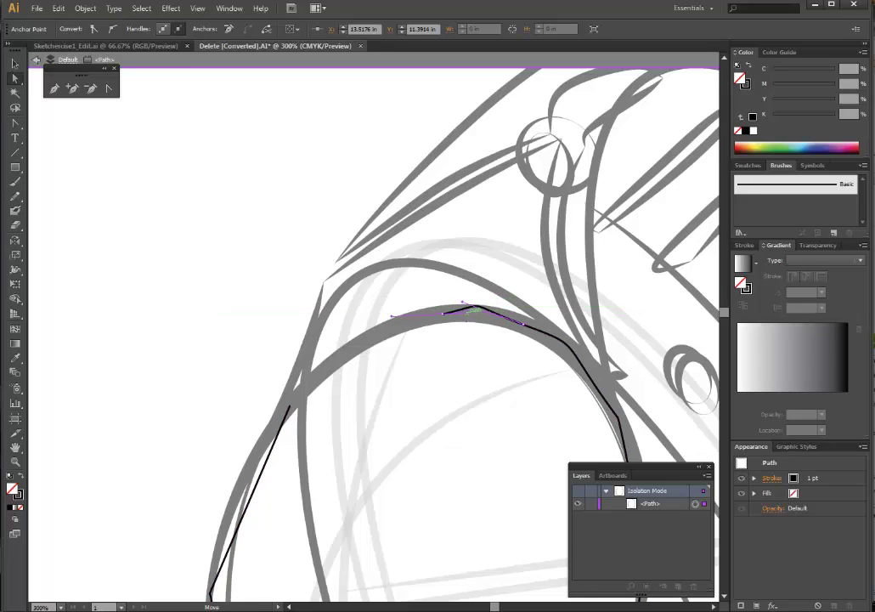
drag(474, 311, 464, 311)
click(467, 360)
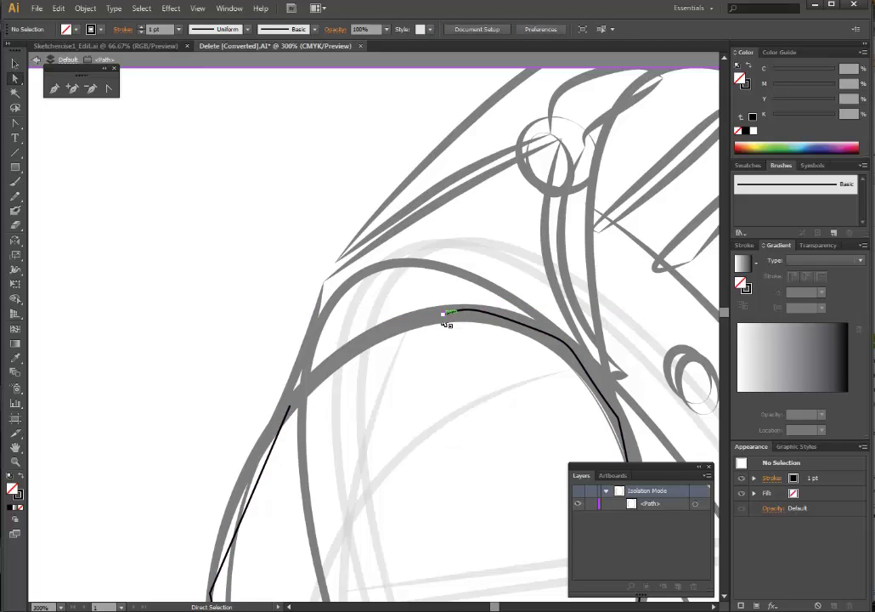
drag(443, 315, 407, 321)
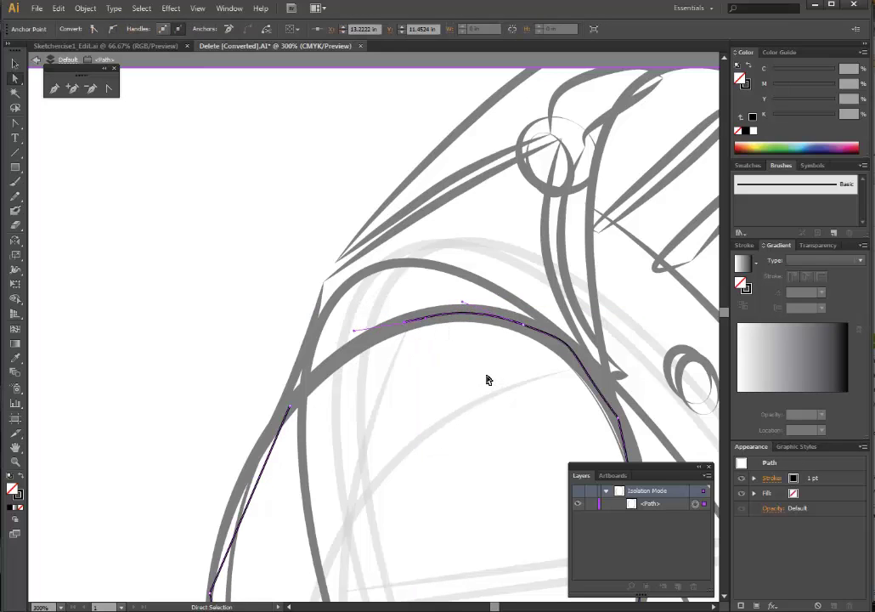
click(258, 256)
Step: Bend the path's left side outward by converting its left and lower-left anchor points to follow the ellipse outline
scroll(98, 244, down, 5)
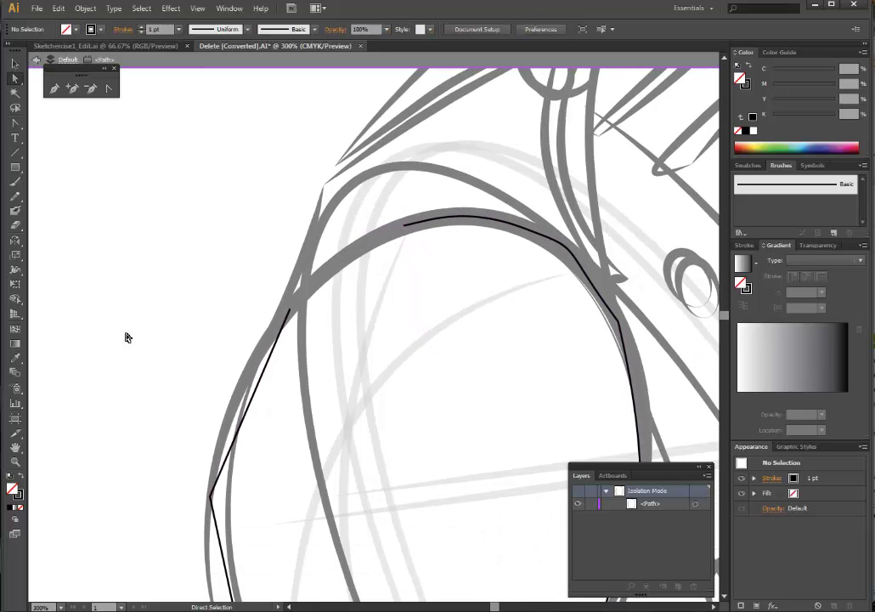
click(108, 88)
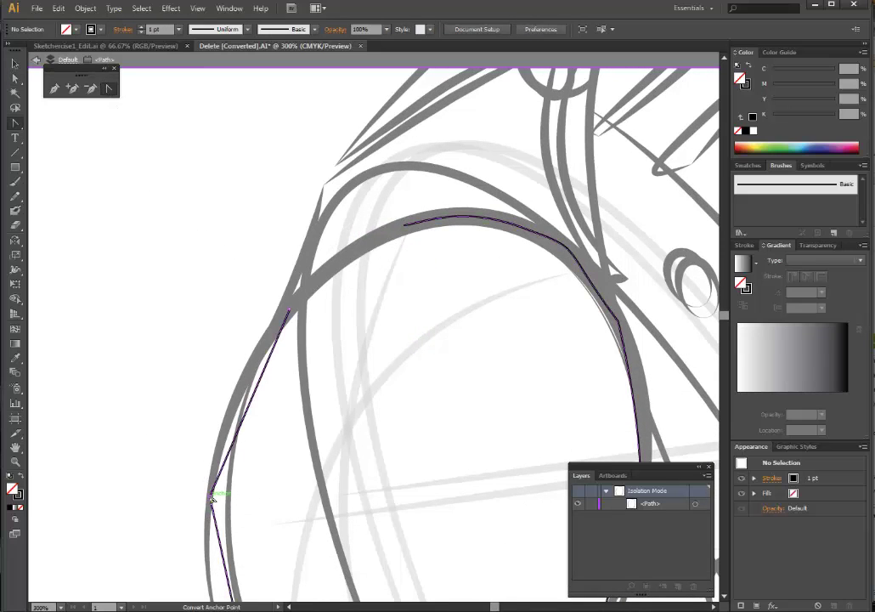
drag(212, 498, 221, 397)
scroll(172, 334, down, 1)
scroll(175, 335, down, 4)
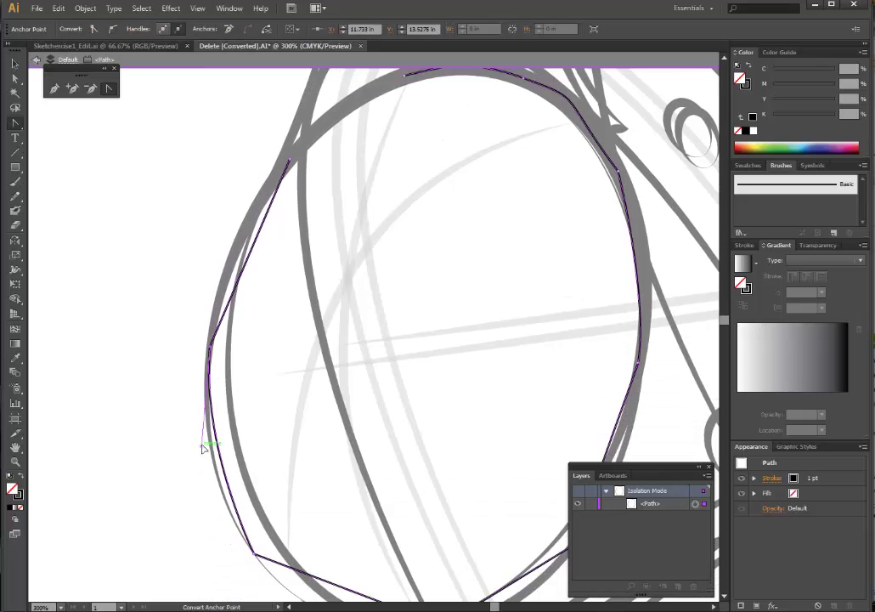
drag(202, 447, 195, 460)
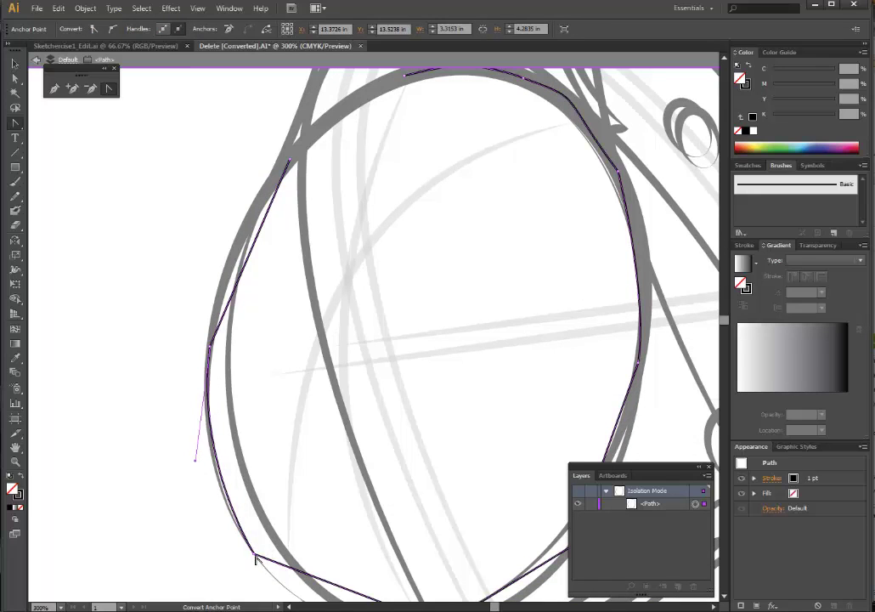
drag(255, 557, 216, 482)
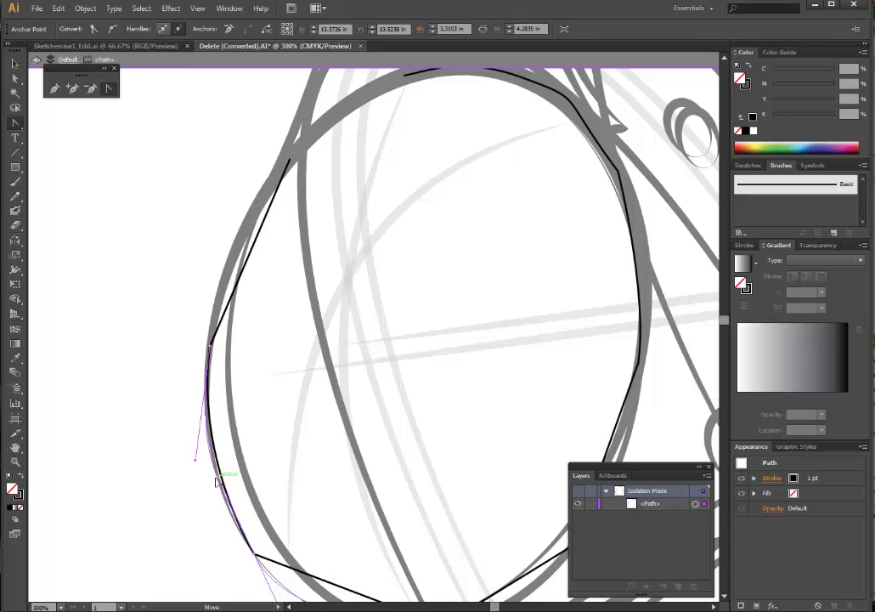
Step: Smooth the bottom and lower-right anchor points so the path follows the ellipse's lower edge, and exit isolation mode
scroll(121, 323, down, 5)
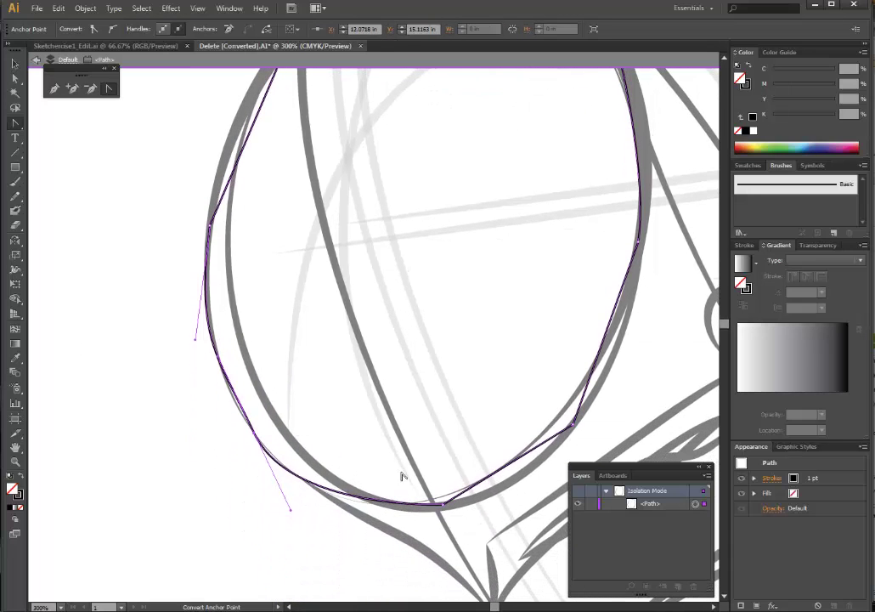
drag(442, 504, 383, 507)
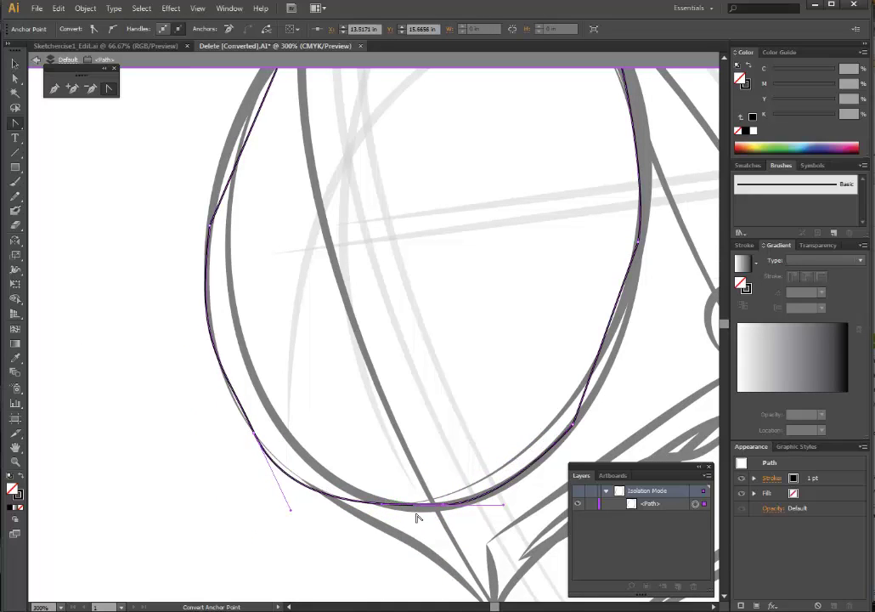
drag(575, 433, 524, 461)
scroll(561, 255, up, 2)
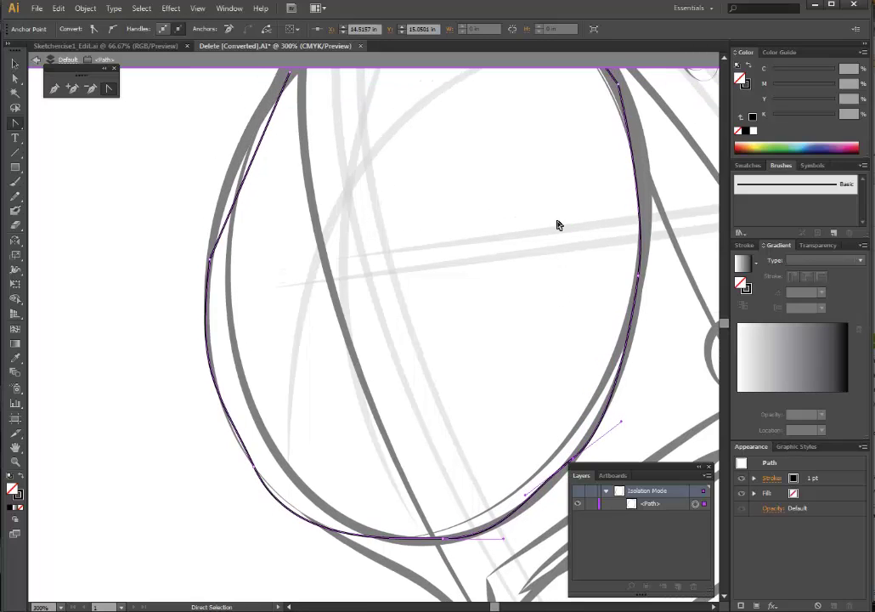
key(ctrl+minus)
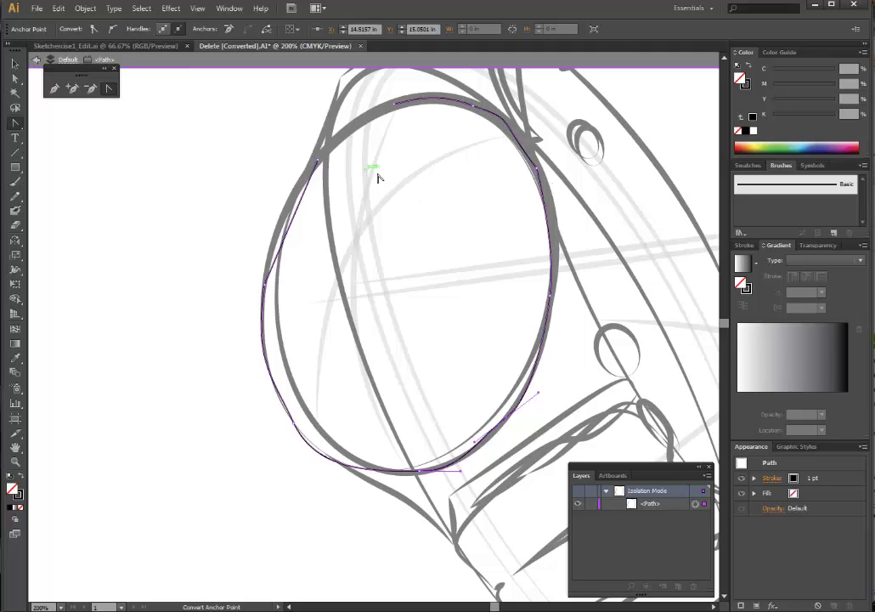
click(16, 63)
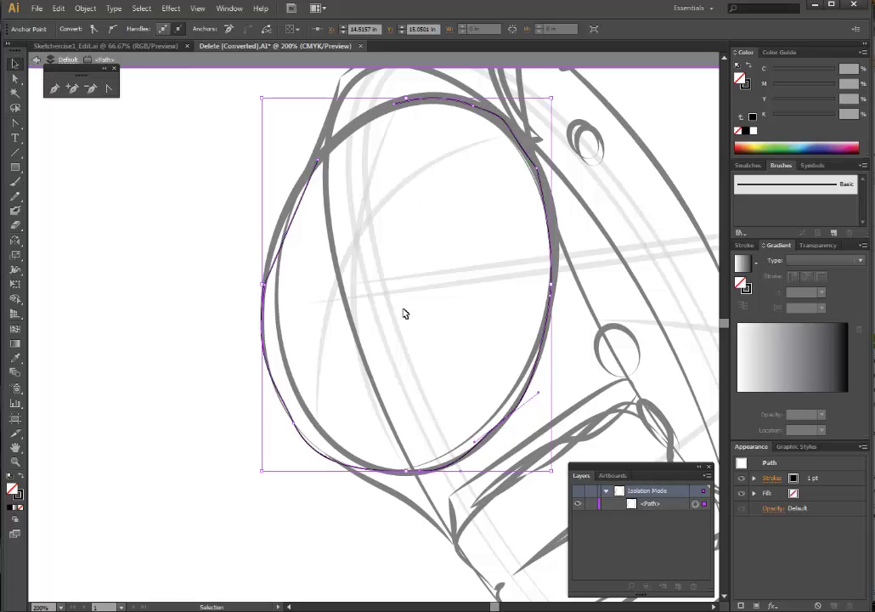
double_click(145, 227)
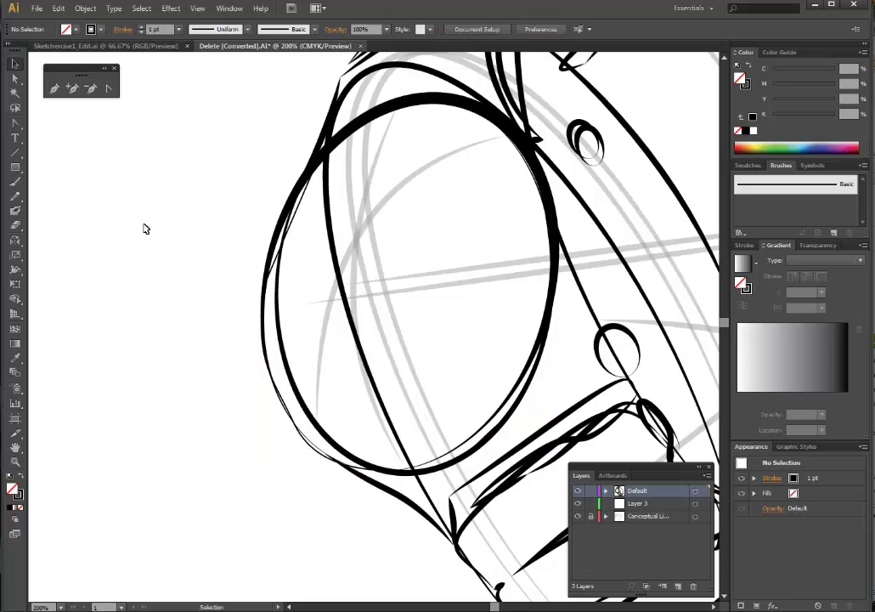
click(298, 216)
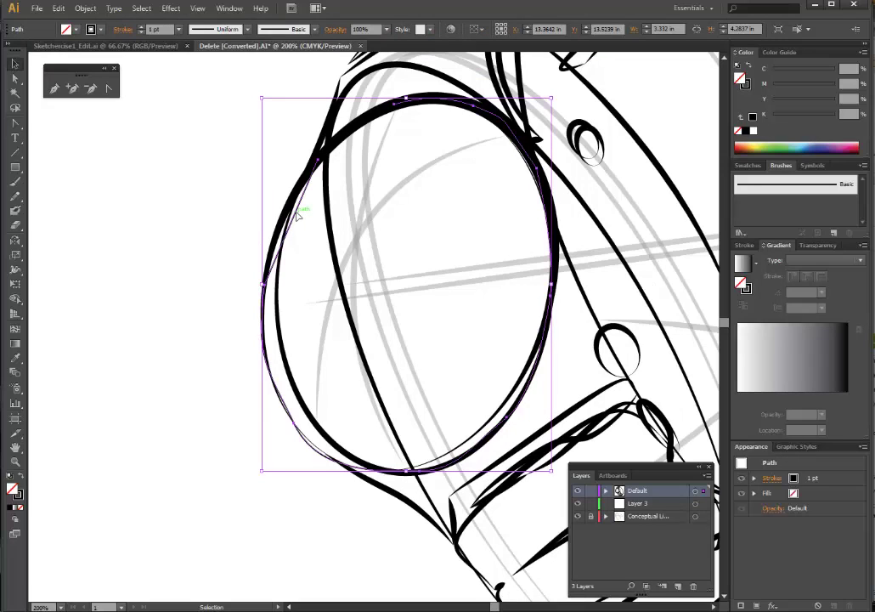
double_click(297, 216)
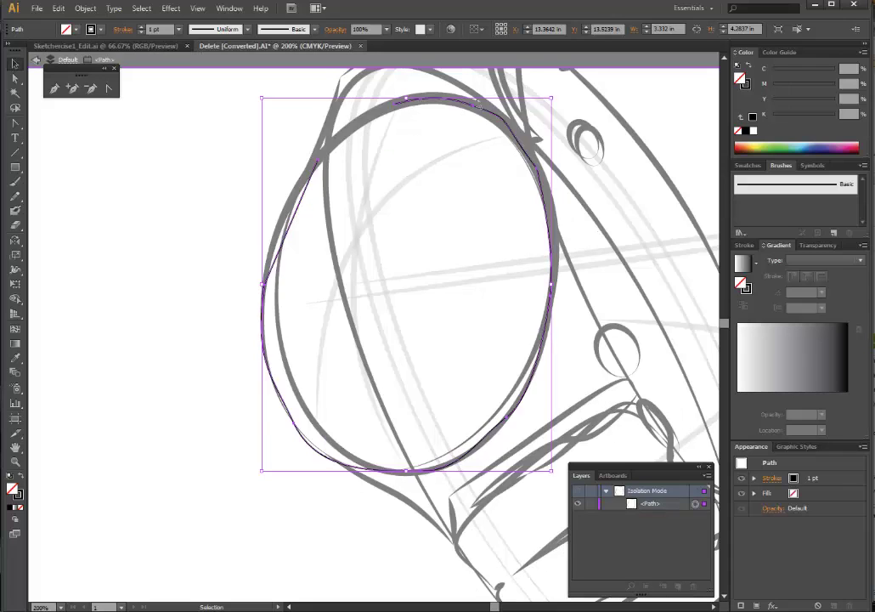
double_click(617, 373)
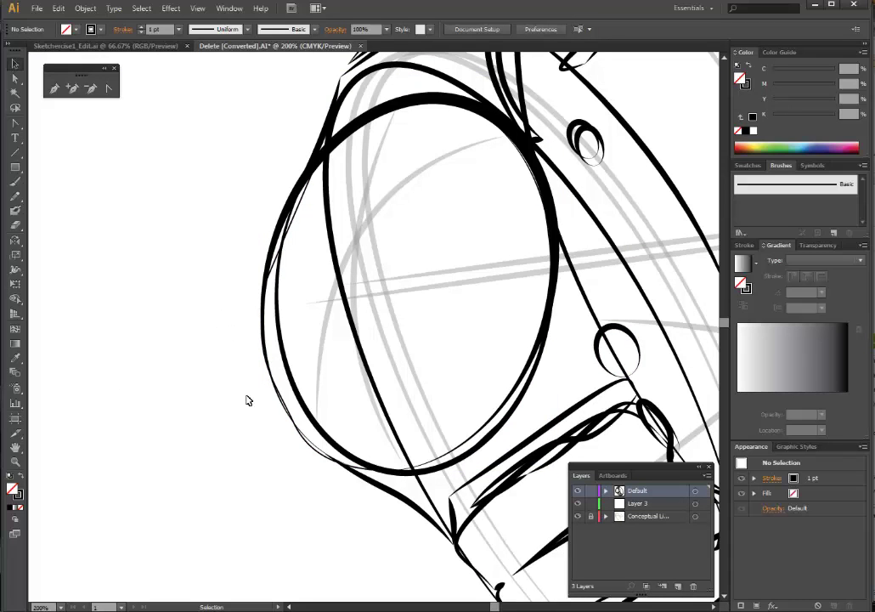
click(590, 491)
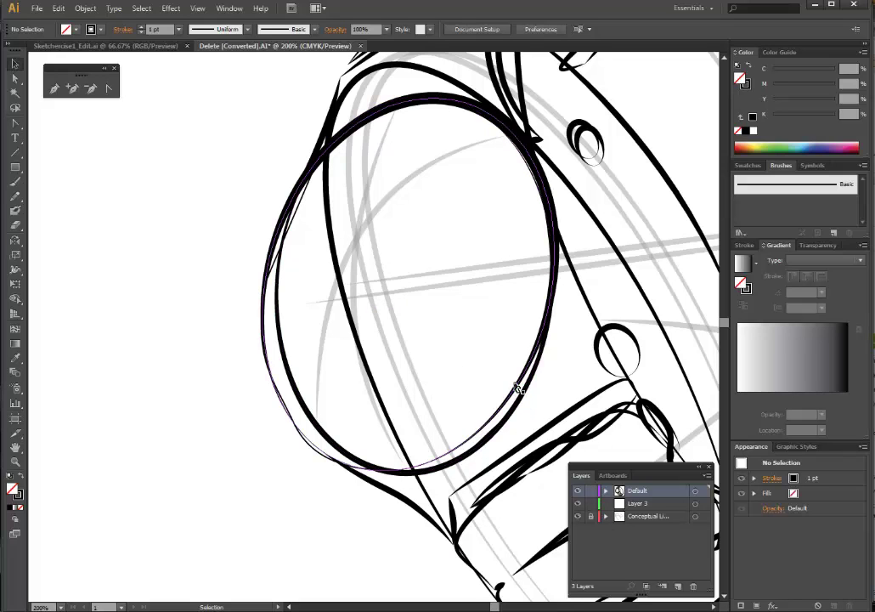
Step: Move the curved watch face path from the Default layer to Layer 3 in the same position, and lock the Default layer
click(533, 167)
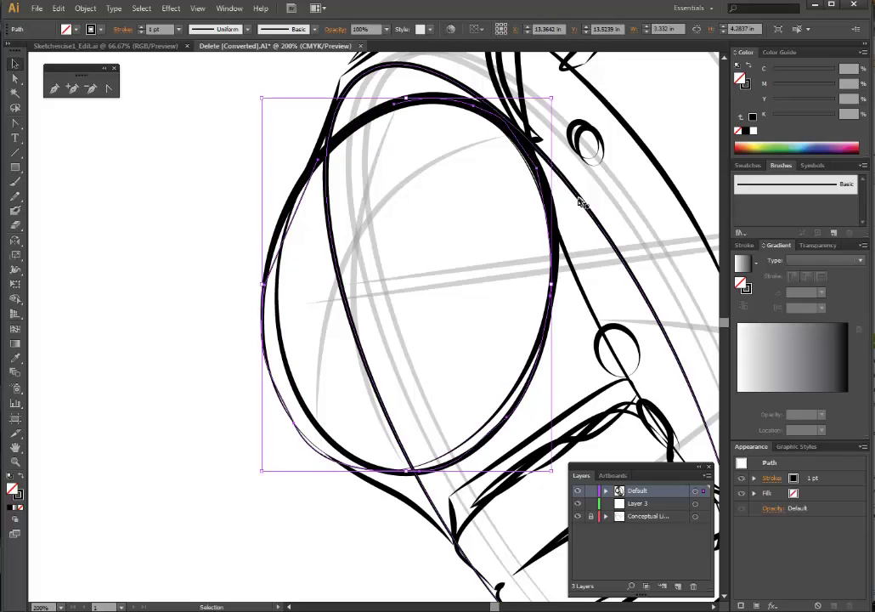
key(a)
key(v)
click(565, 220)
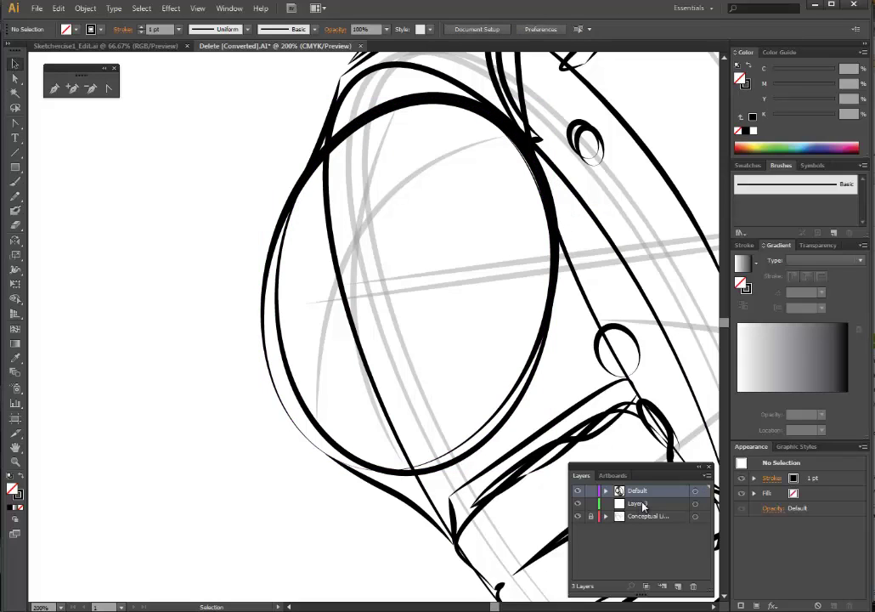
click(643, 507)
key(a)
click(504, 414)
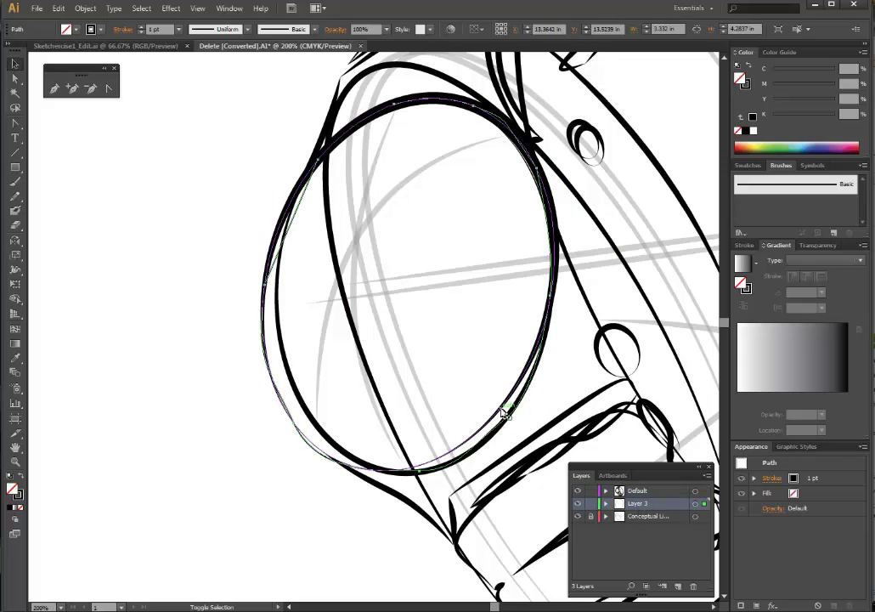
key(v)
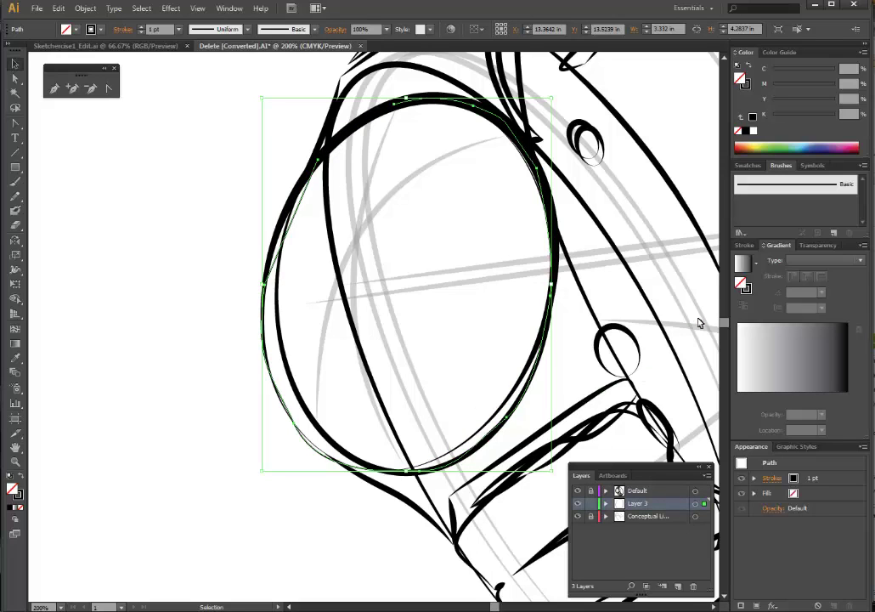
click(746, 247)
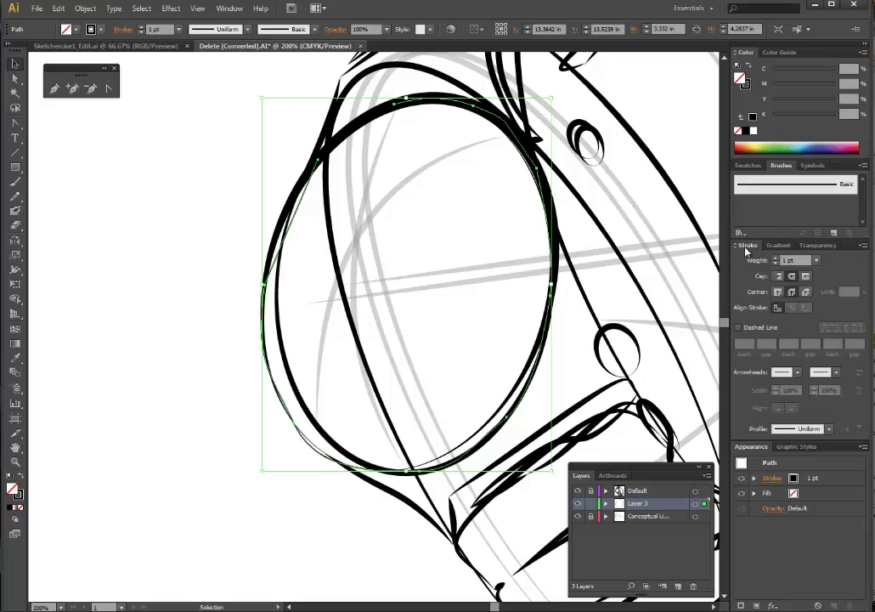
click(865, 47)
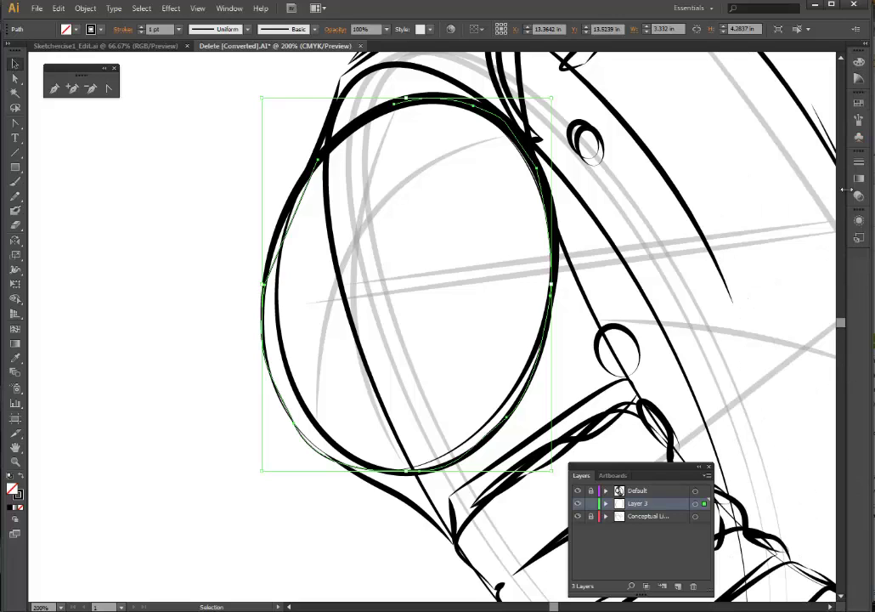
click(866, 45)
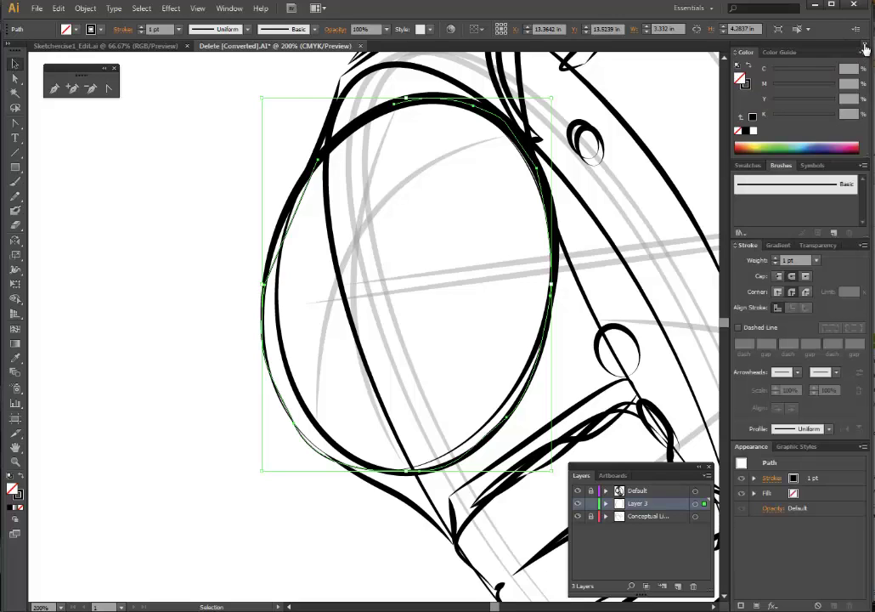
Step: Fill the selected watch face path on Layer 3 with the white-to-black linear gradient
click(776, 246)
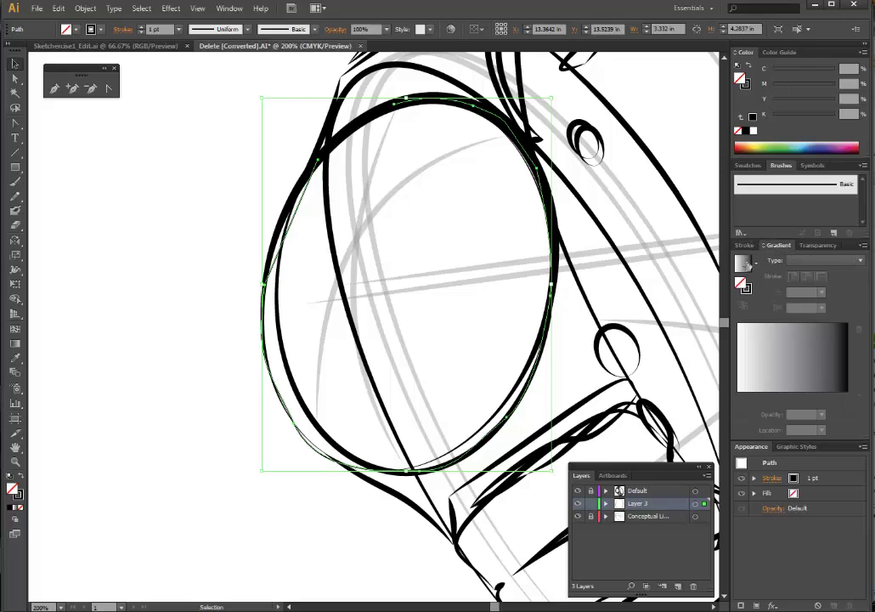
click(743, 264)
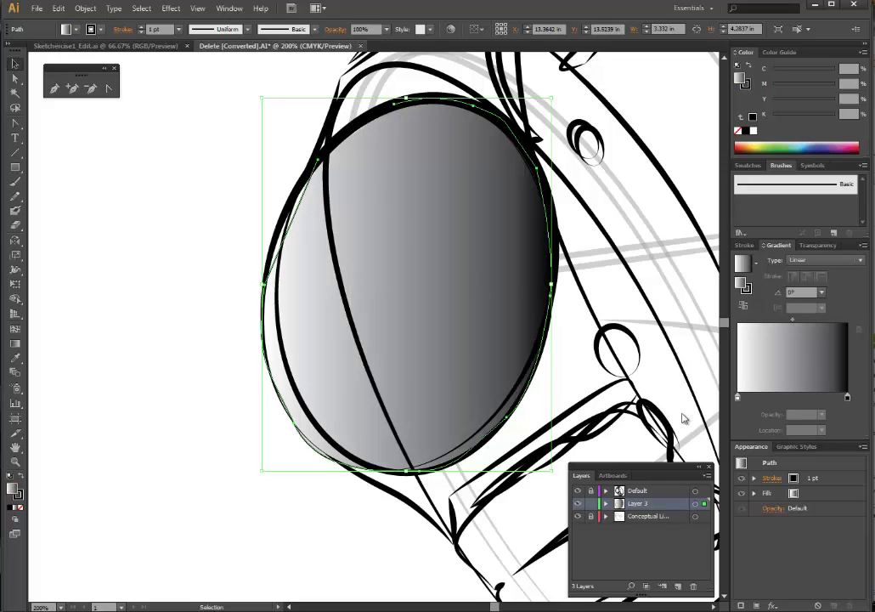
Step: Make the white stop of the watch face gradient fully transparent at 0% opacity
click(737, 398)
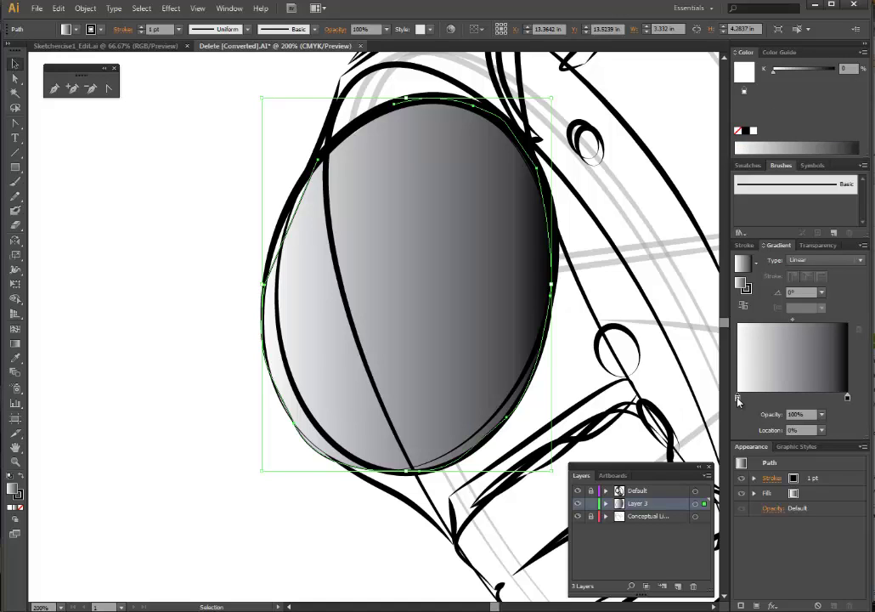
double_click(737, 398)
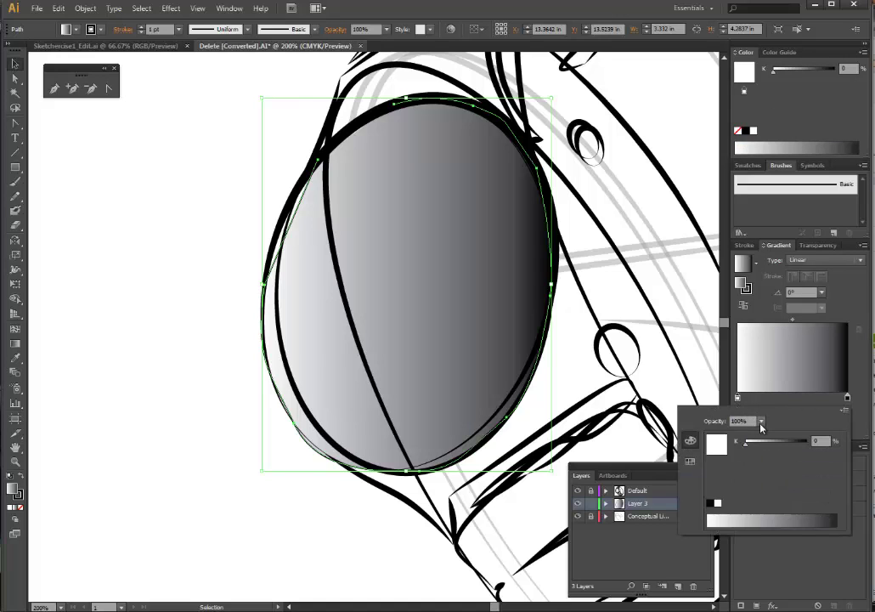
click(762, 421)
click(775, 433)
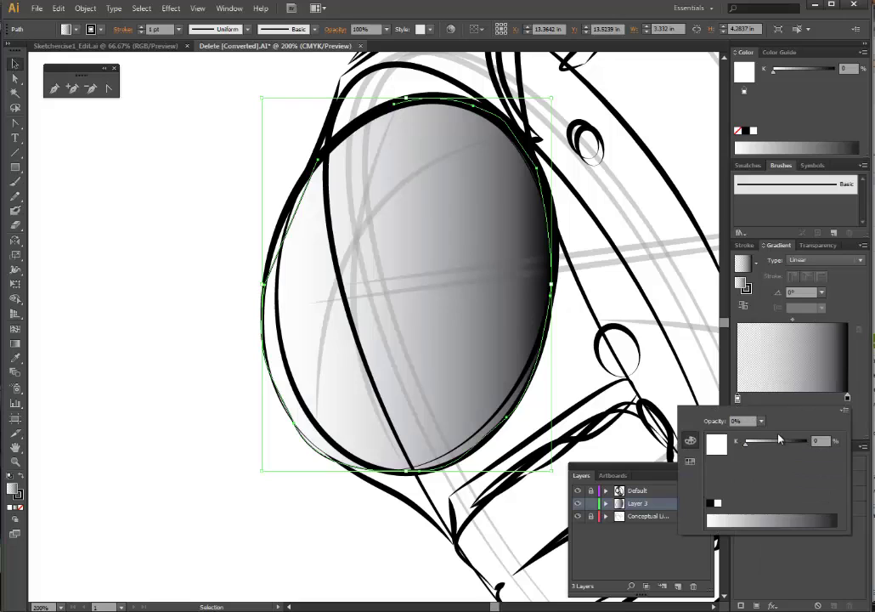
Step: Switch the gradient's black stop to CMYK, recolour it yellow with Y 100% and K 0%, and deselect the path
click(847, 398)
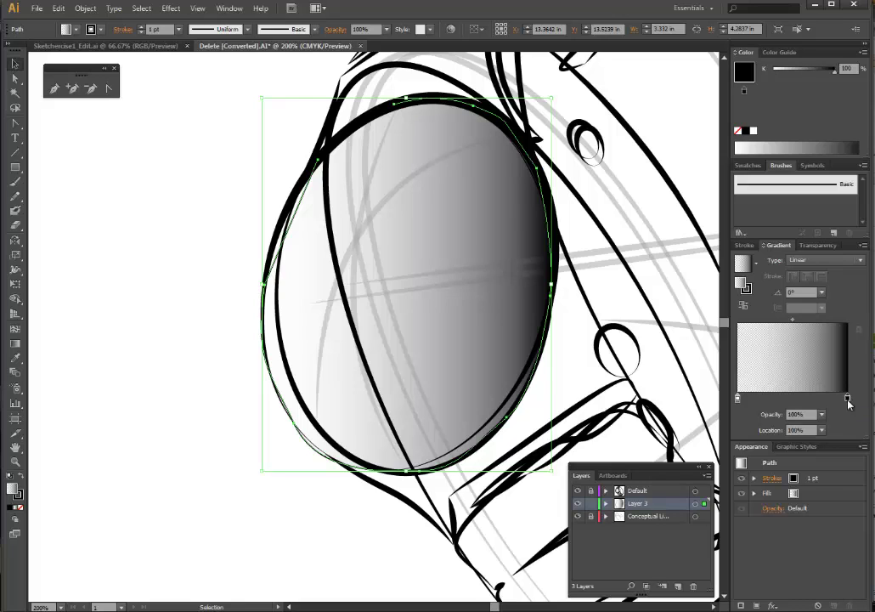
double_click(848, 398)
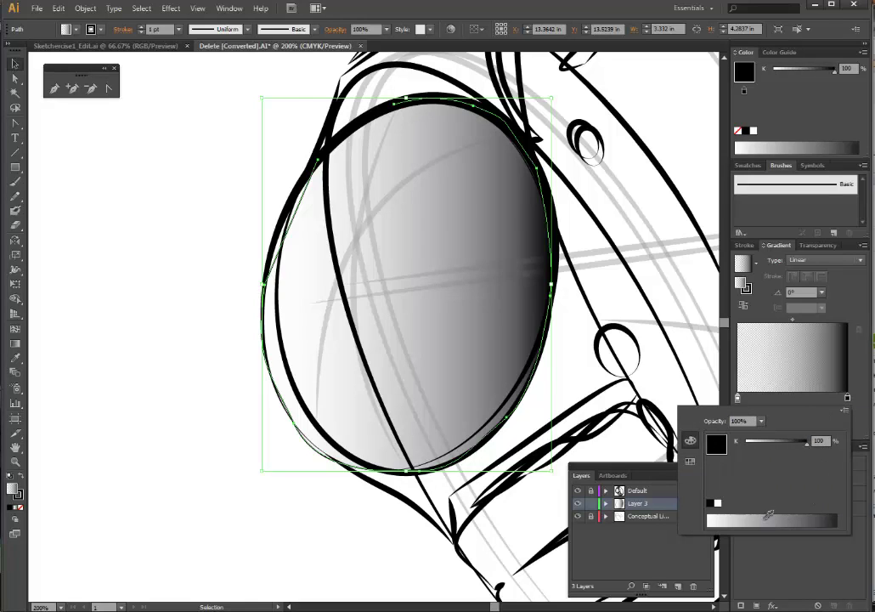
click(844, 410)
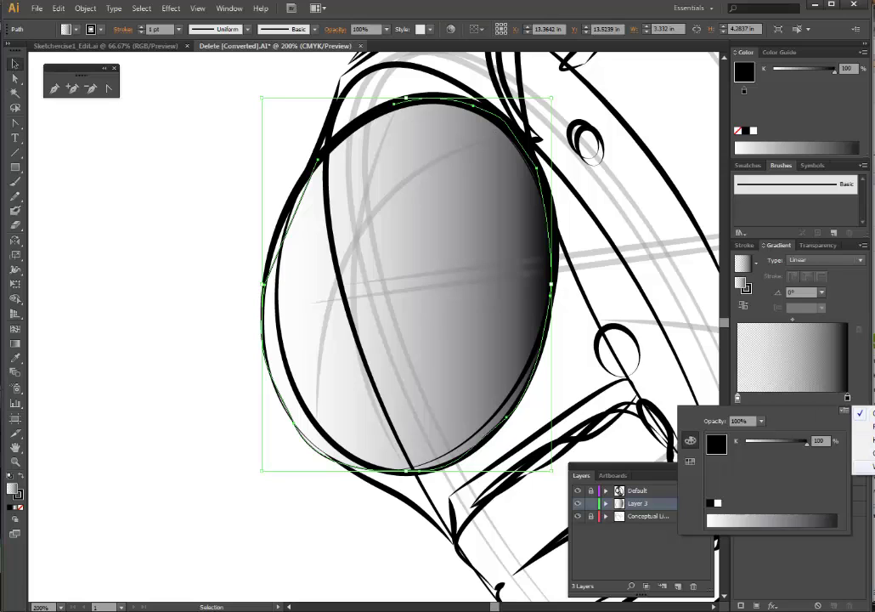
click(863, 452)
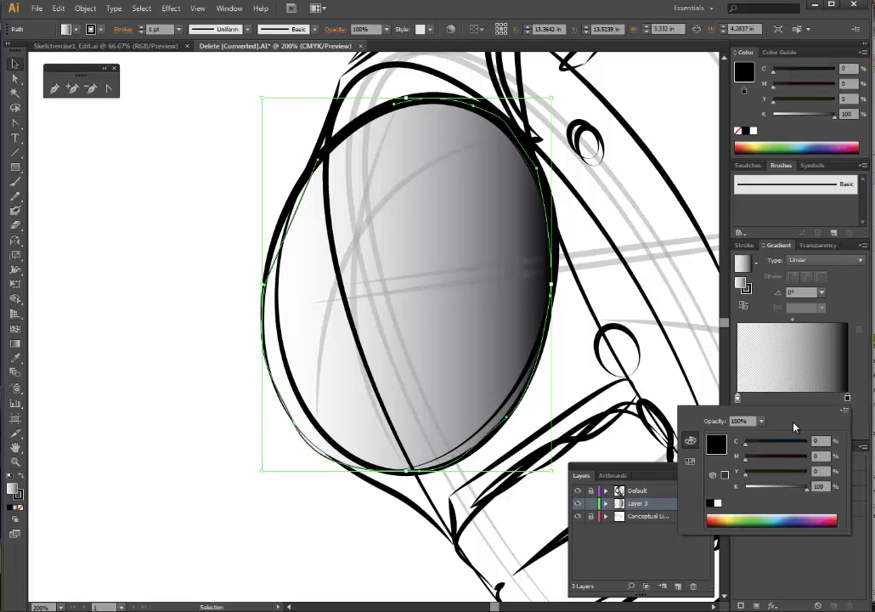
mouse_move(746, 473)
mouse_down()
mouse_move(807, 472)
mouse_move(743, 496)
mouse_move(782, 494)
mouse_move(741, 493)
mouse_up()
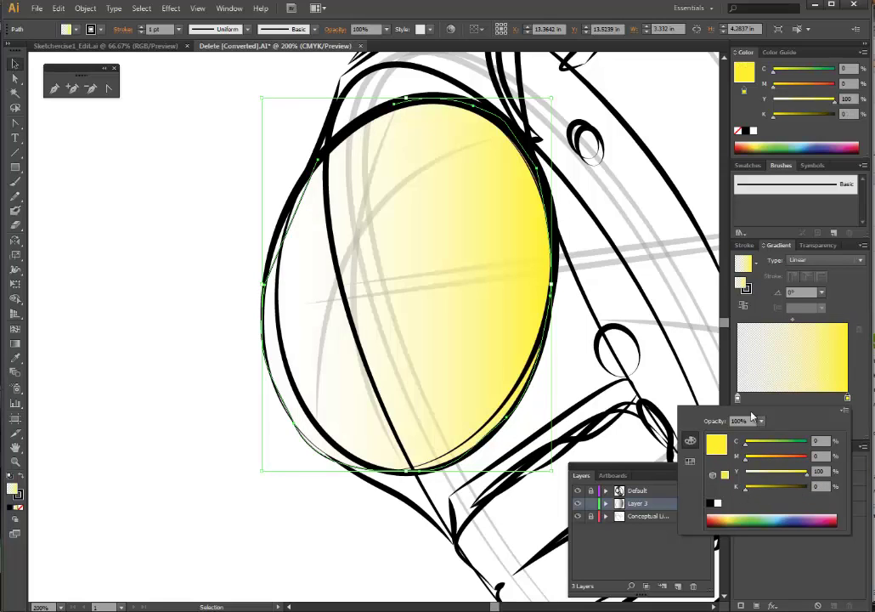
click(441, 368)
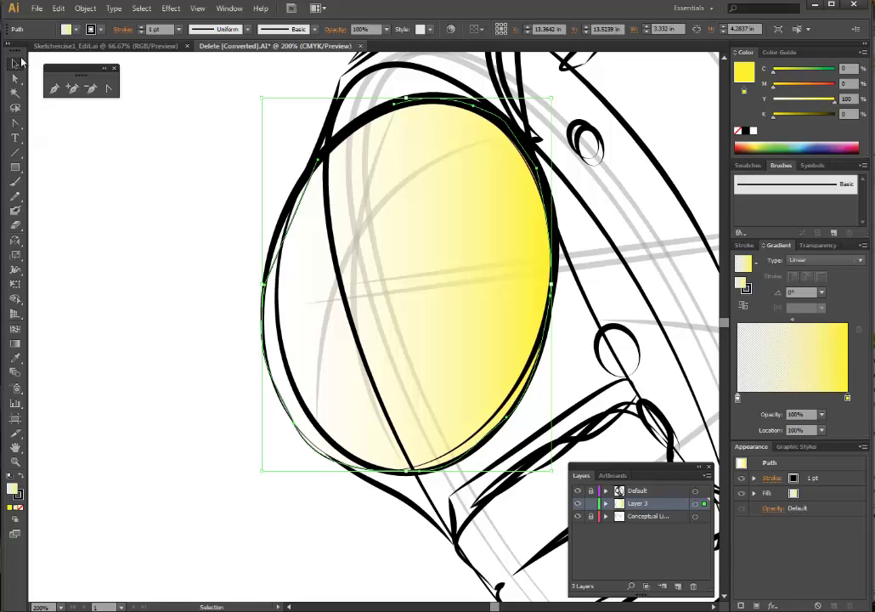
click(156, 269)
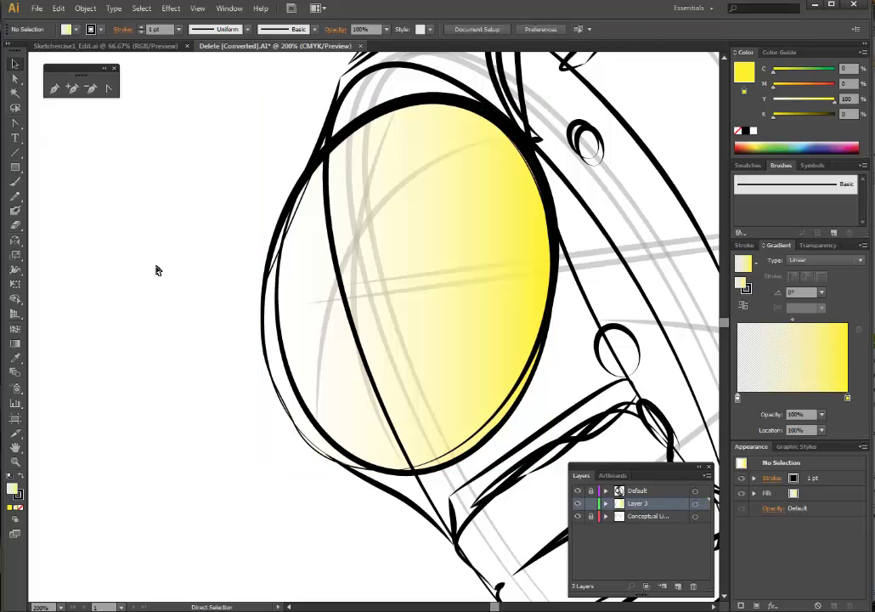
Step: Reselect the watch face path and shift its gradient midpoint toward the yellow stop, to about 65%
key(ctrl+minus)
key(ctrl+minus)
key(ctrl+minus)
key(ctrl+plus)
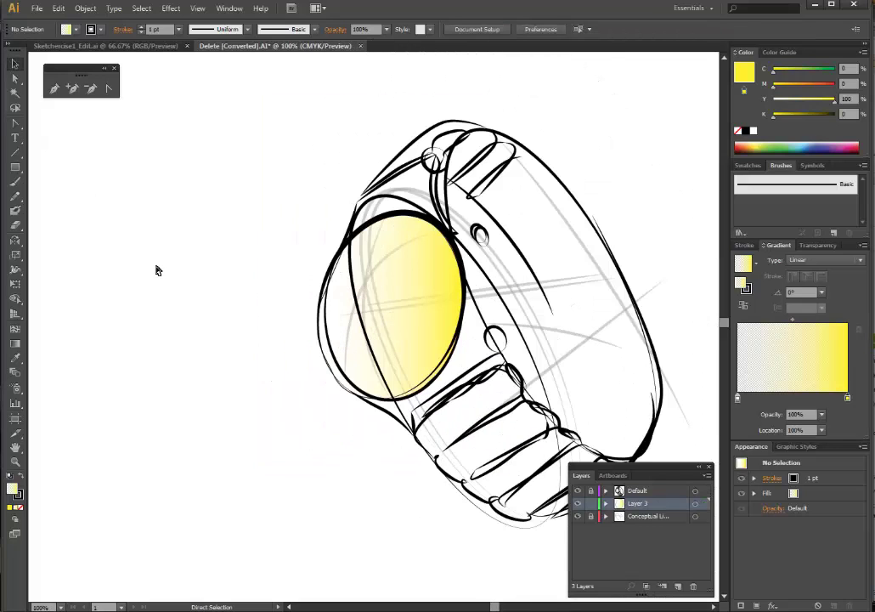
click(421, 303)
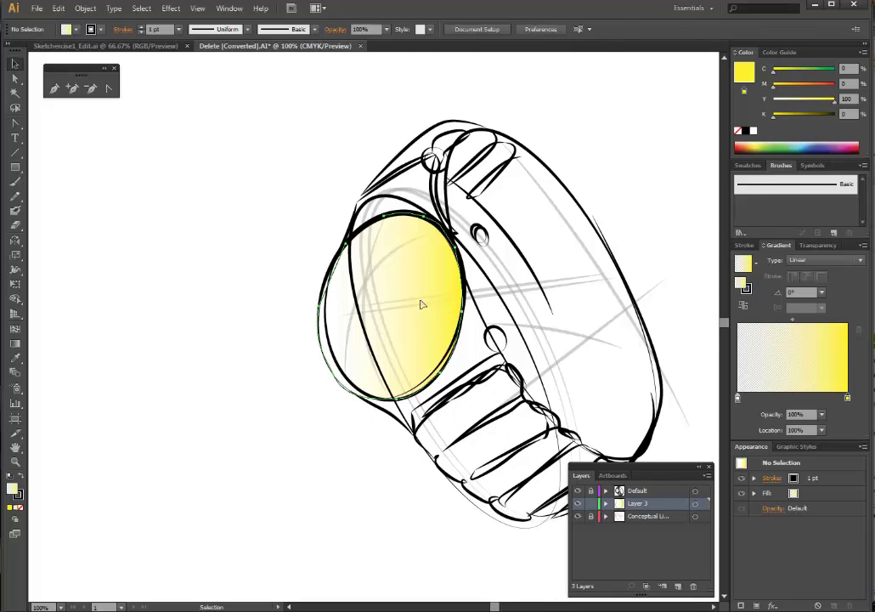
click(422, 303)
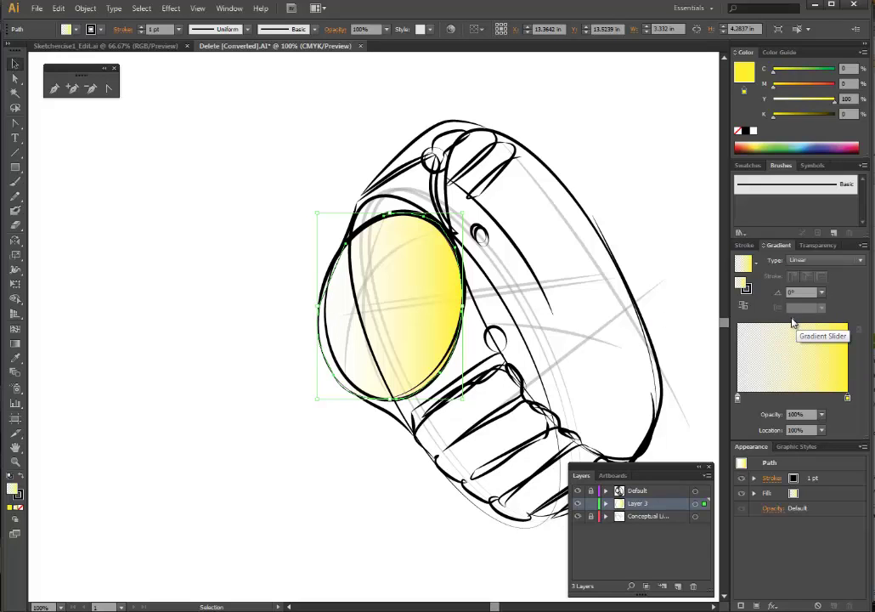
click(809, 320)
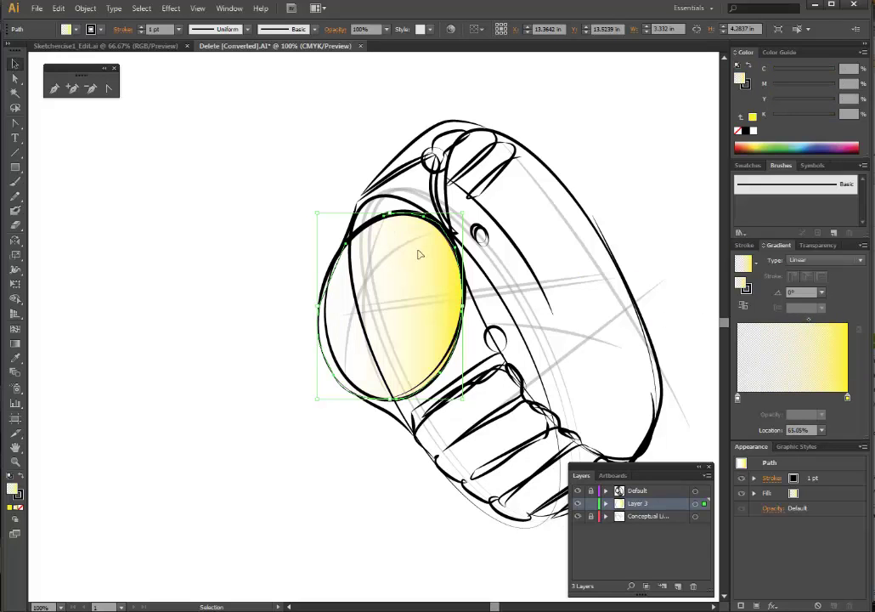
mouse_move(811, 322)
mouse_down()
mouse_move(833, 330)
mouse_move(807, 328)
mouse_up()
Step: Try an extra middle gradient stop, recolouring it light green with C 36% and sliding it to location 0%
click(803, 399)
drag(804, 399, 794, 399)
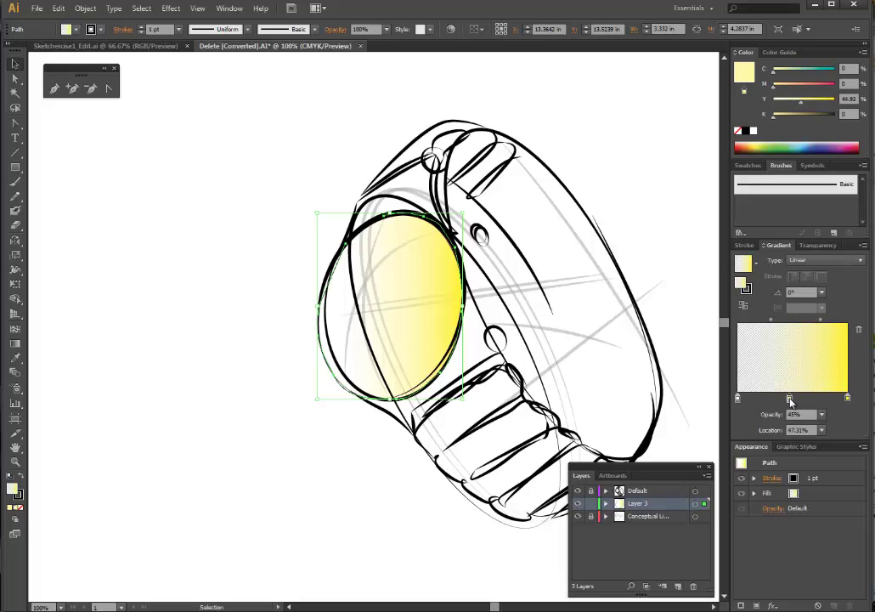
double_click(789, 399)
mouse_move(766, 441)
mouse_down()
mouse_move(790, 443)
mouse_move(769, 452)
mouse_up()
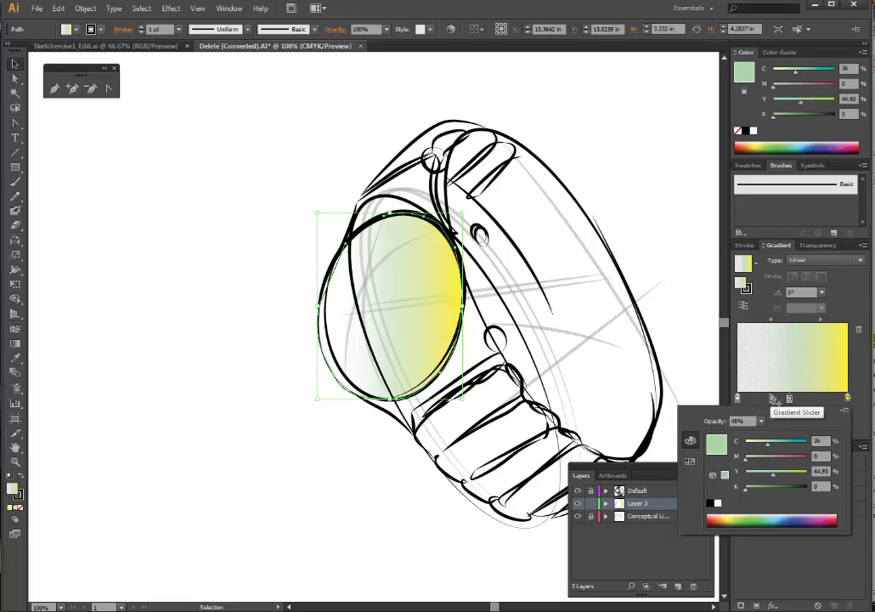
drag(790, 398, 737, 400)
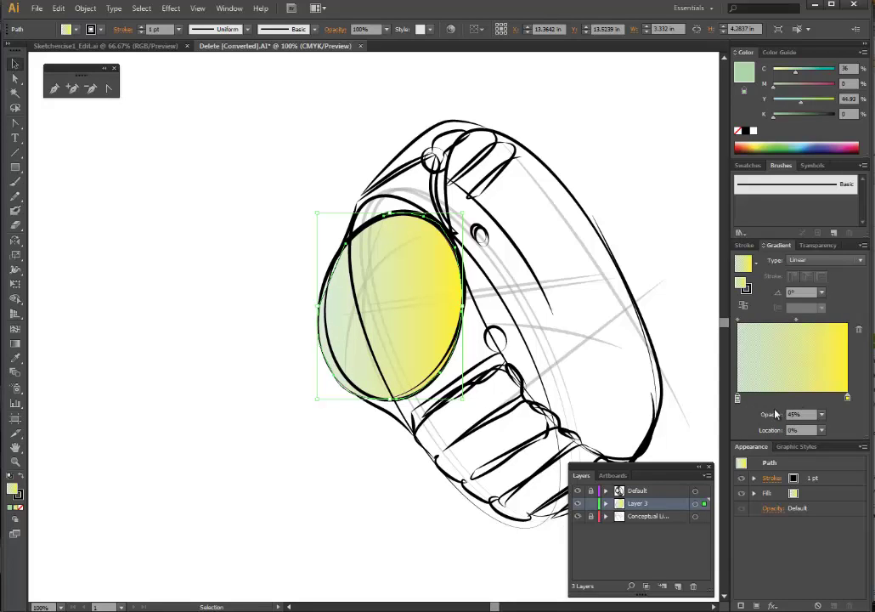
click(264, 272)
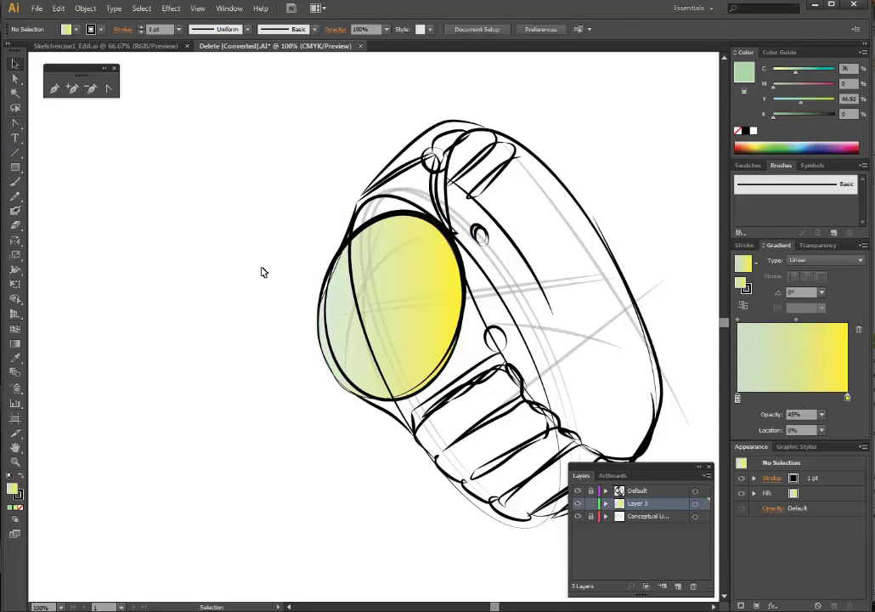
Step: Undo the green colour and the added gradient stop, keeping the watch face path selected
key(ctrl+z)
key(ctrl+z)
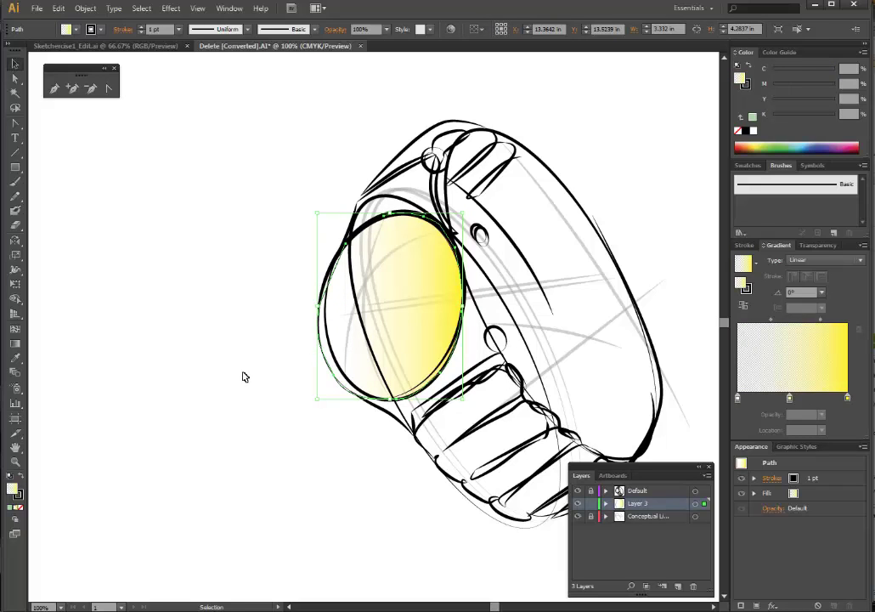
key(a)
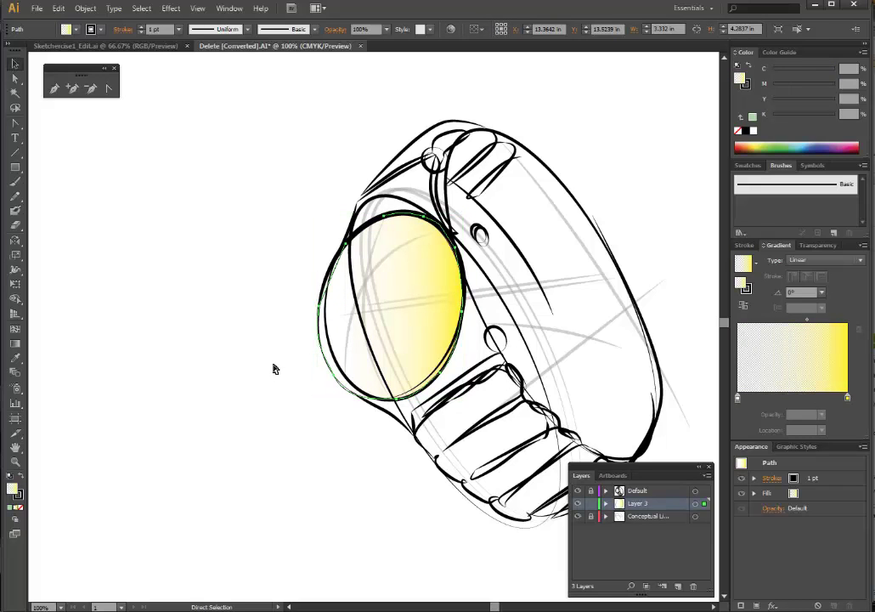
key(v)
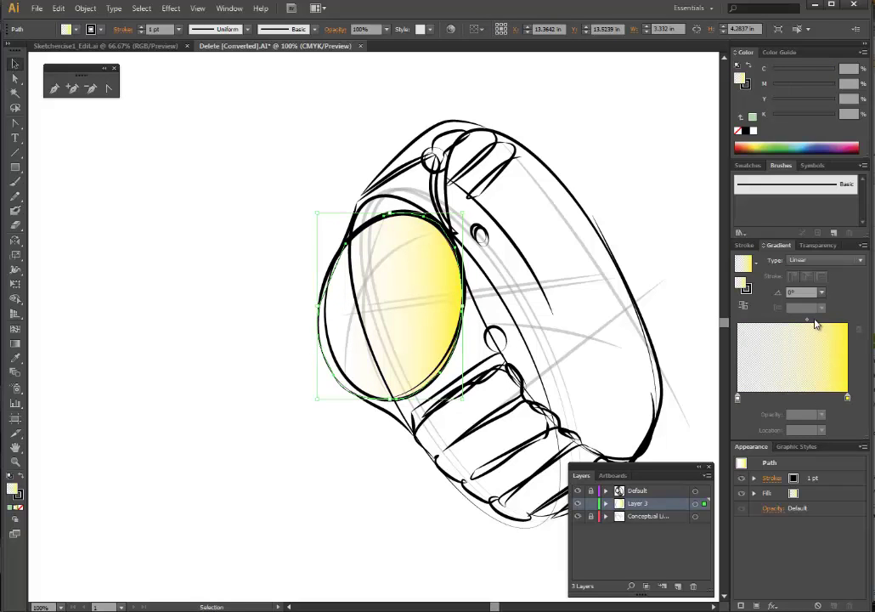
Step: Set the watch face gradient's midpoint to 51.61% and its angle to -30°, and deselect the path
drag(808, 319, 797, 321)
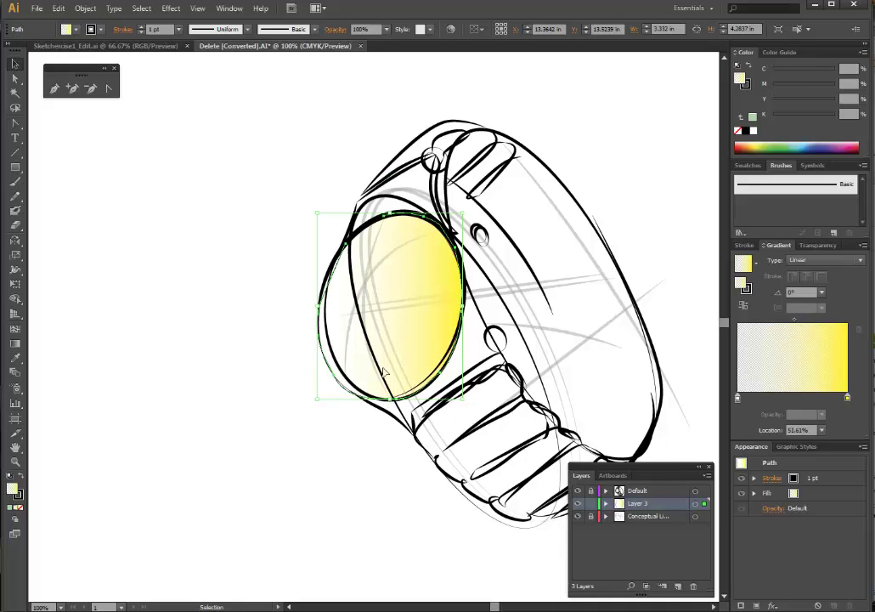
click(822, 292)
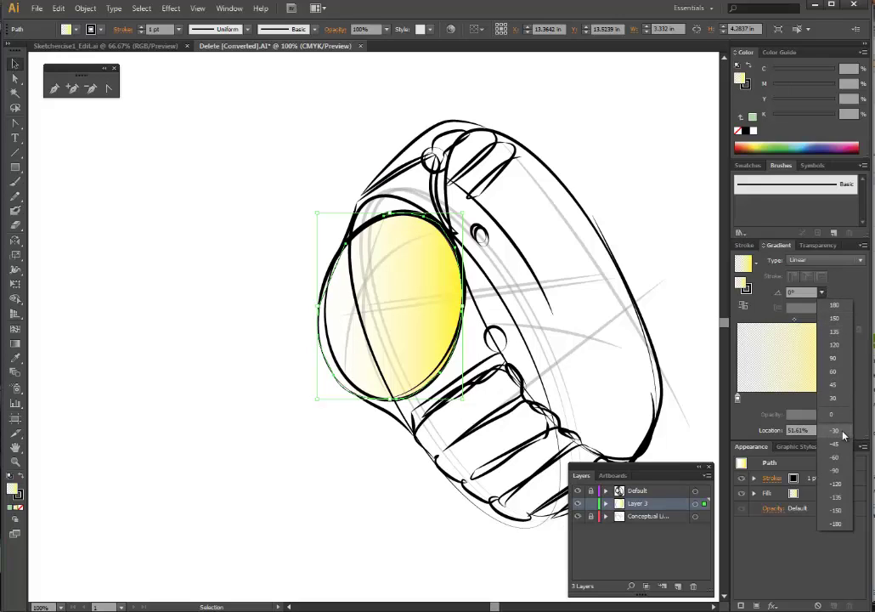
click(835, 398)
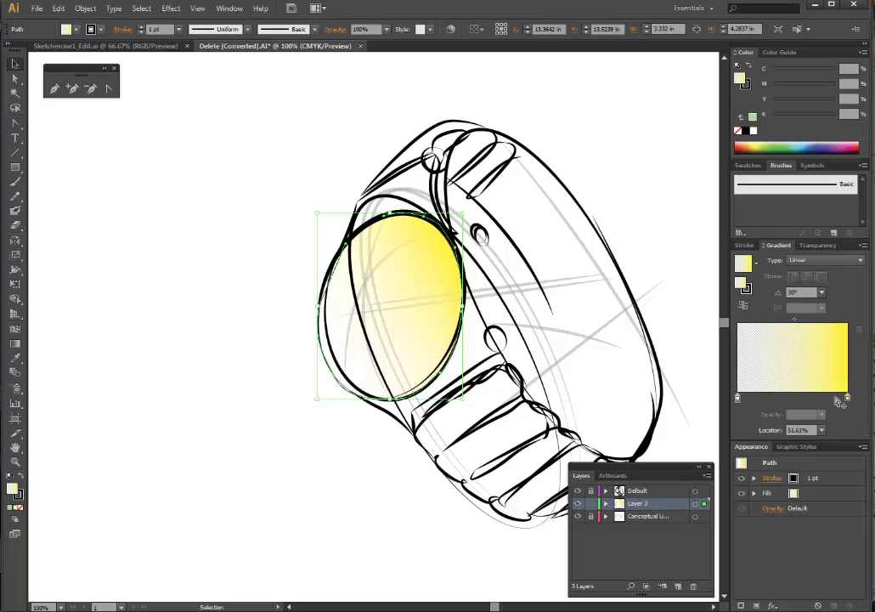
click(822, 292)
click(840, 433)
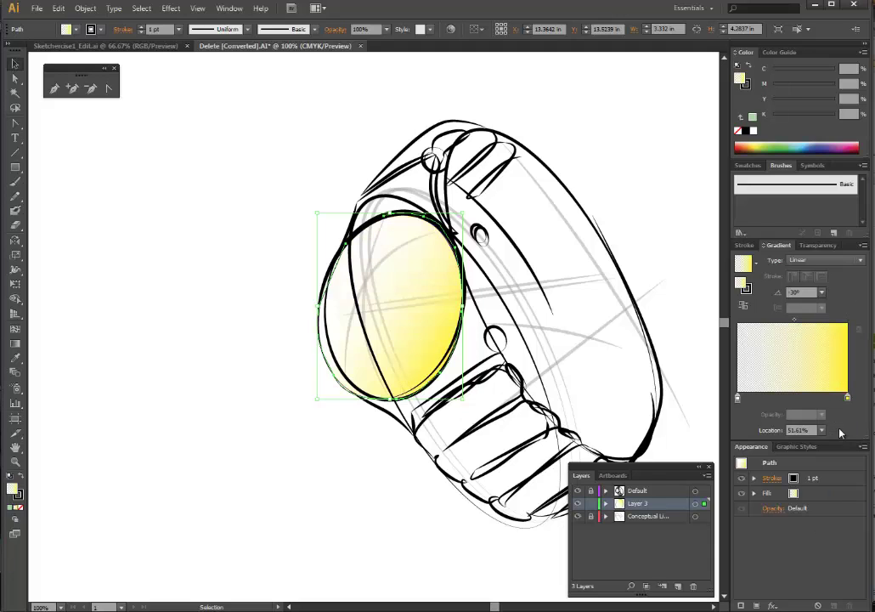
click(194, 337)
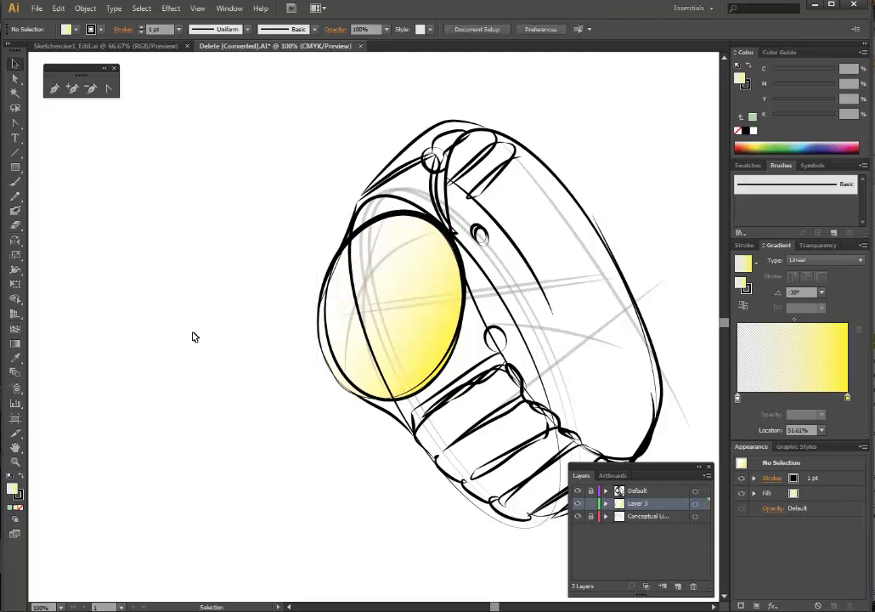
Step: Set up the Pen tool over the watch band with no stroke and the transparent-to-yellow gradient as the active fill
key(ctrl+minus)
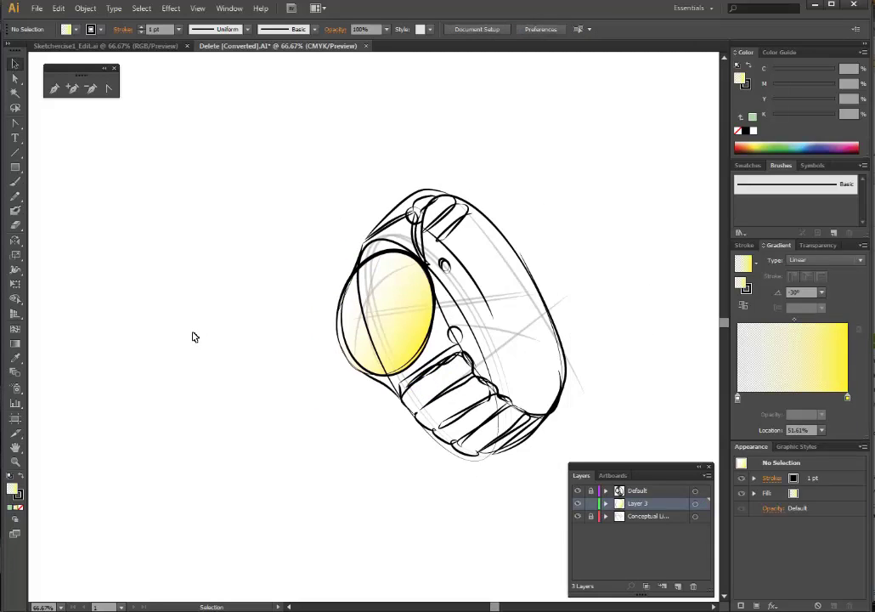
scroll(405, 300, up, 1)
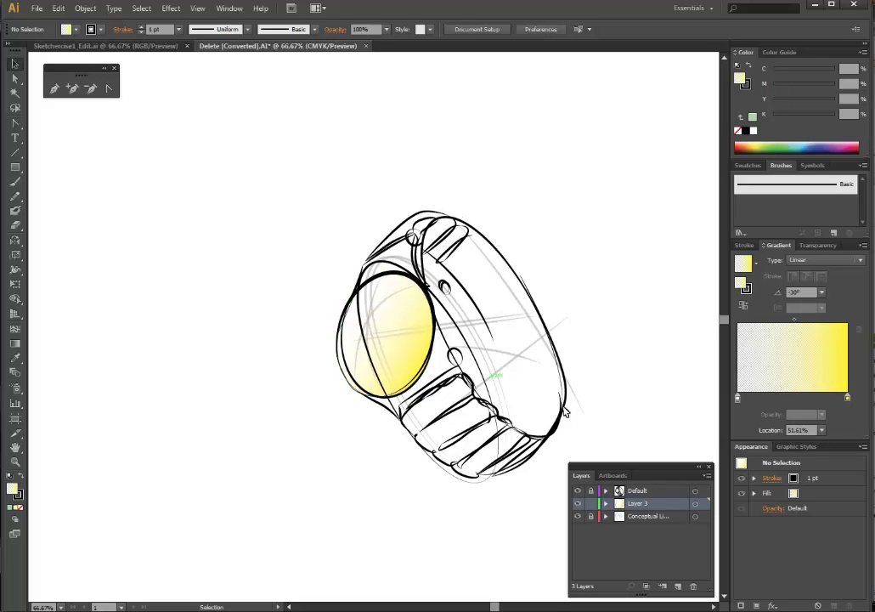
key(ctrl+plus)
key(ctrl+plus)
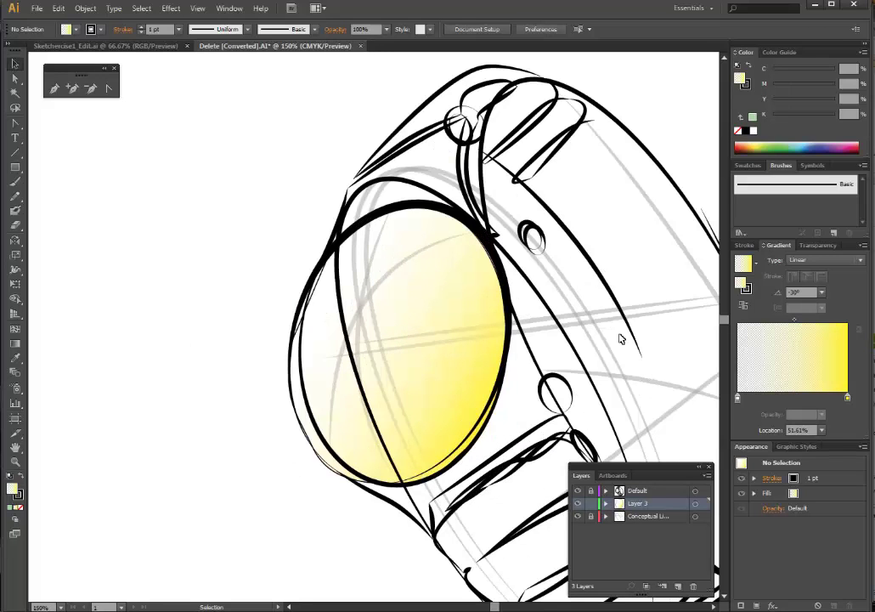
scroll(201, 171, down, 6)
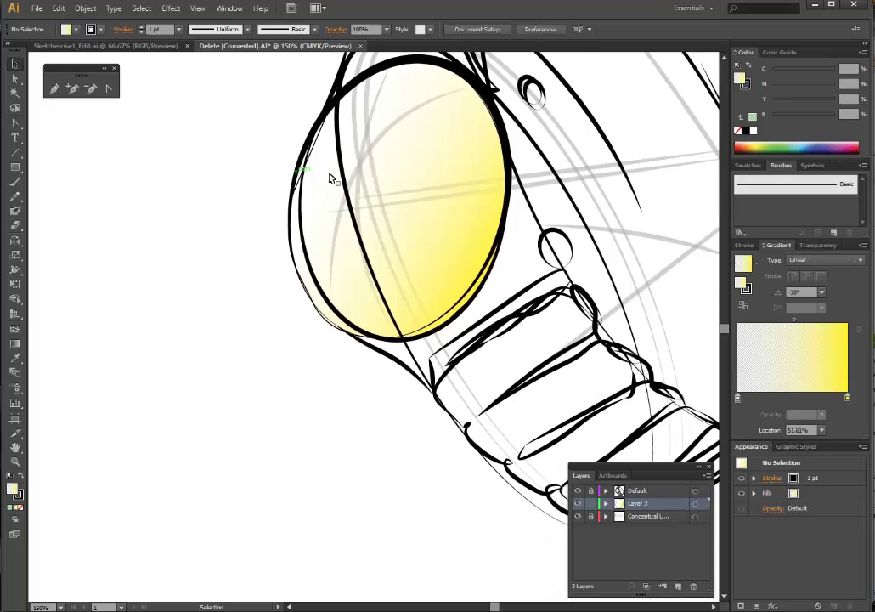
key(space)
mouse_move(354, 397)
mouse_down()
mouse_move(286, 390)
mouse_move(176, 403)
mouse_move(182, 414)
mouse_up()
click(56, 88)
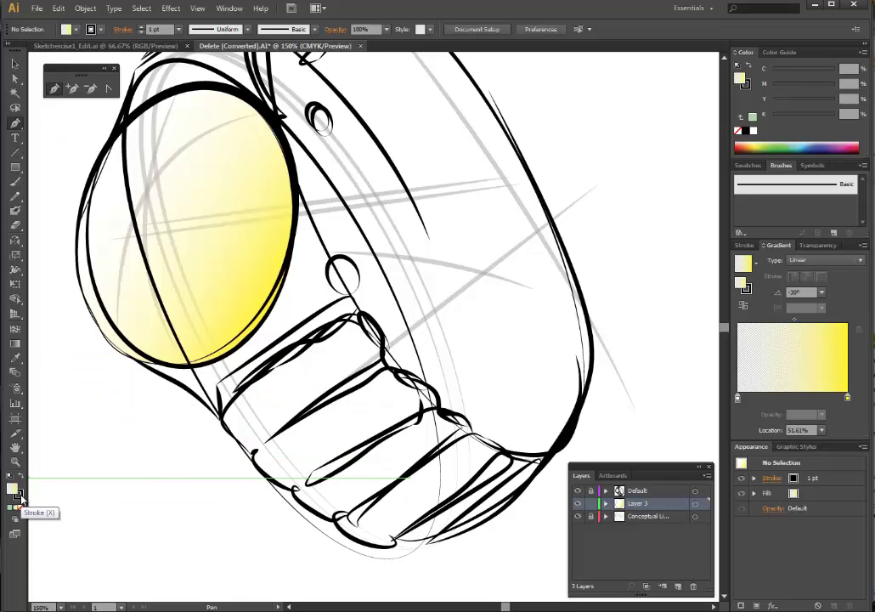
double_click(19, 498)
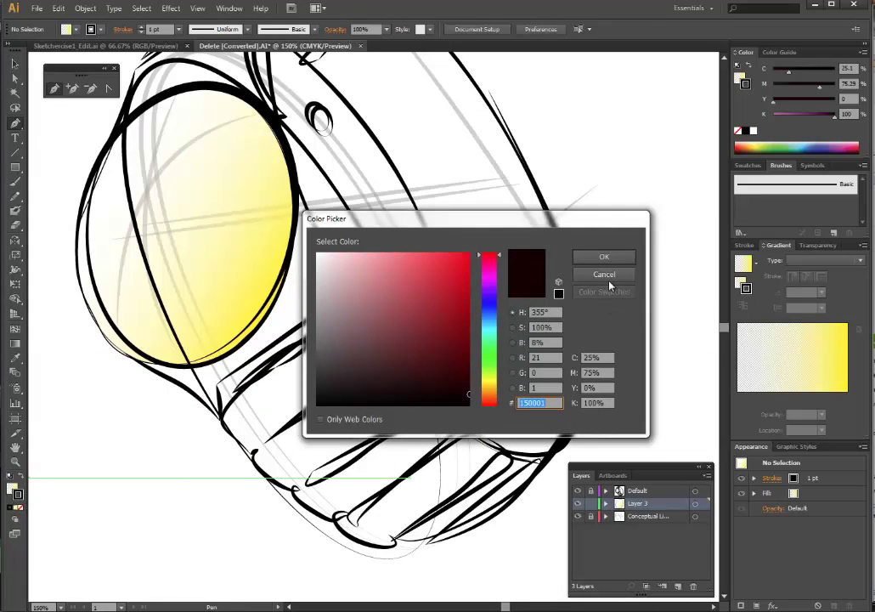
click(611, 277)
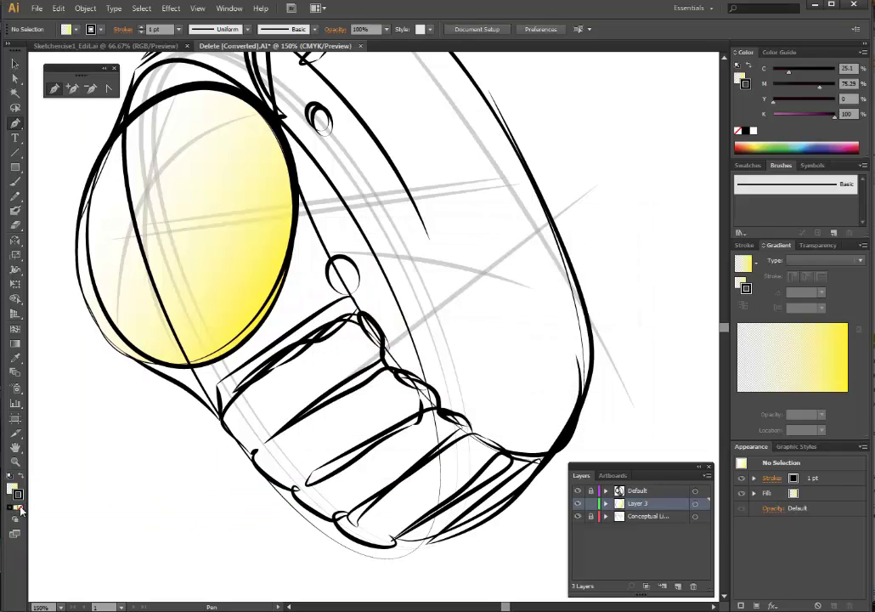
click(20, 508)
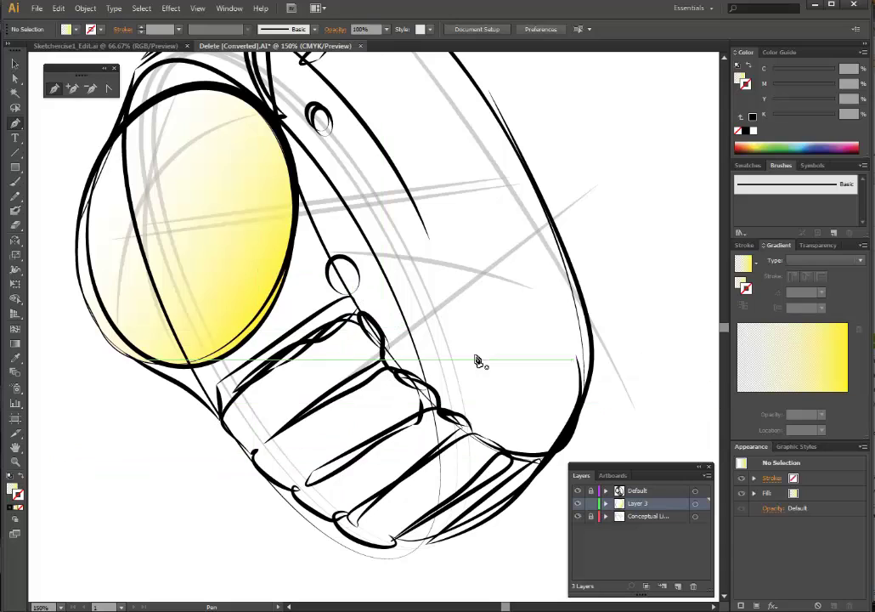
click(13, 490)
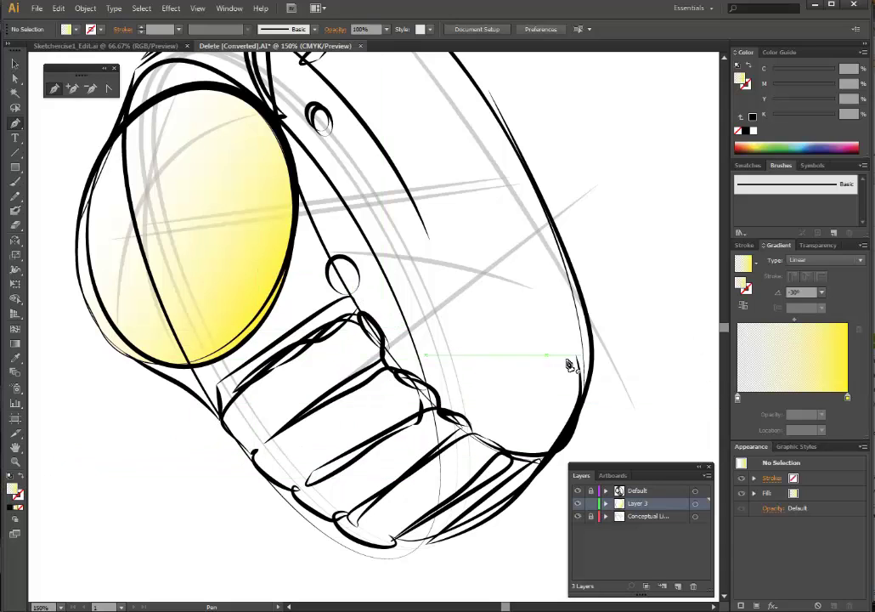
Step: Recolour the yellow end stop of the active fill gradient to purple, with C 63% and M 89%
click(847, 398)
double_click(848, 398)
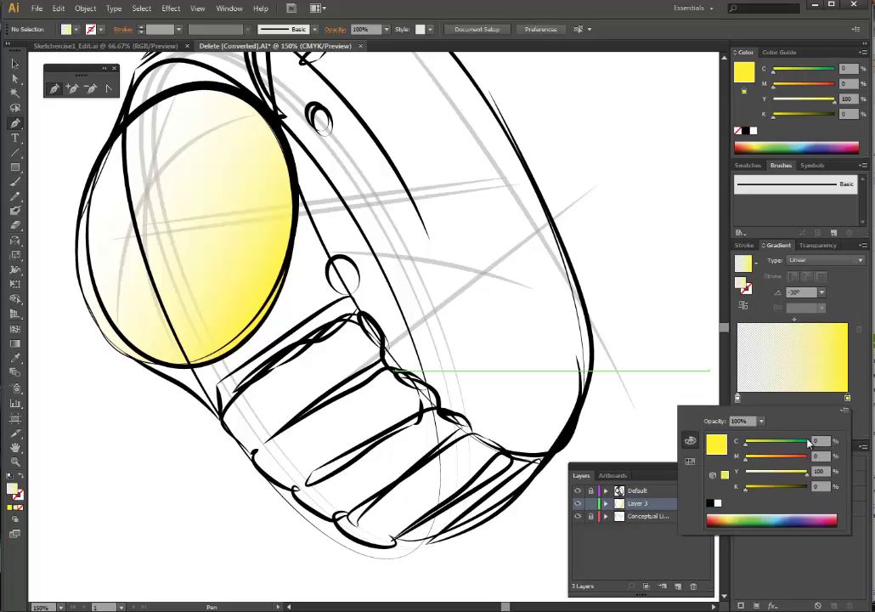
drag(808, 513, 811, 512)
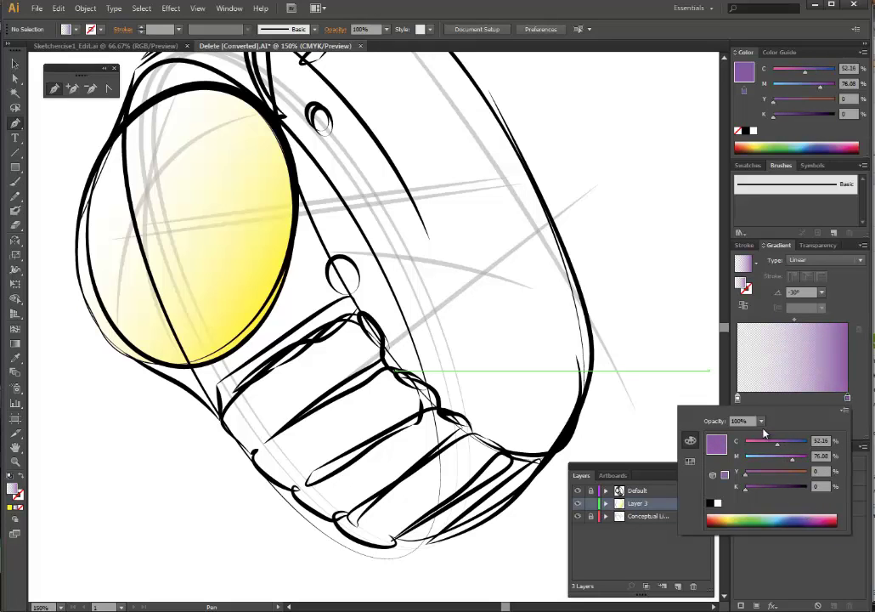
drag(789, 457, 798, 459)
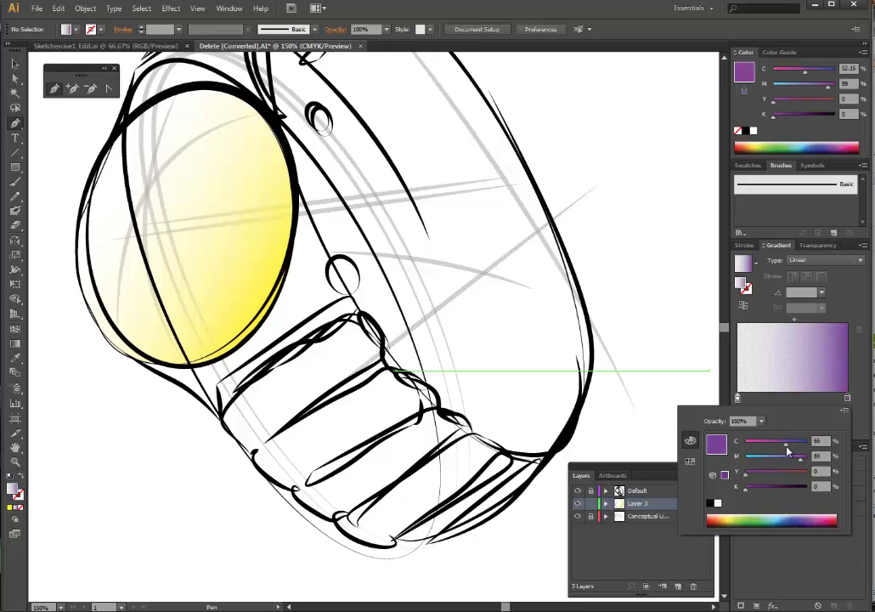
drag(786, 450, 786, 451)
click(780, 399)
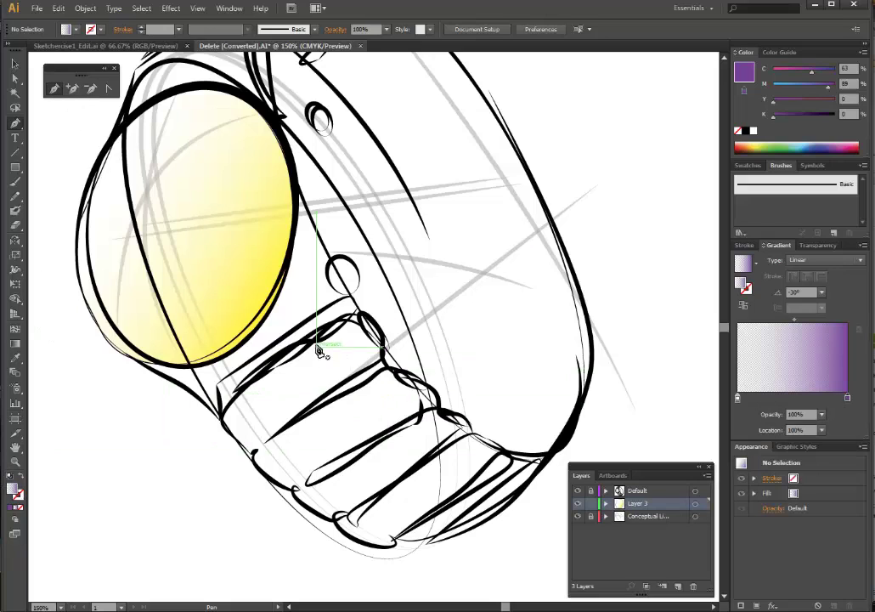
Step: Draw a closed purple-gradient shape with the Pen tool over the first band segment below the watch face
drag(360, 323, 384, 347)
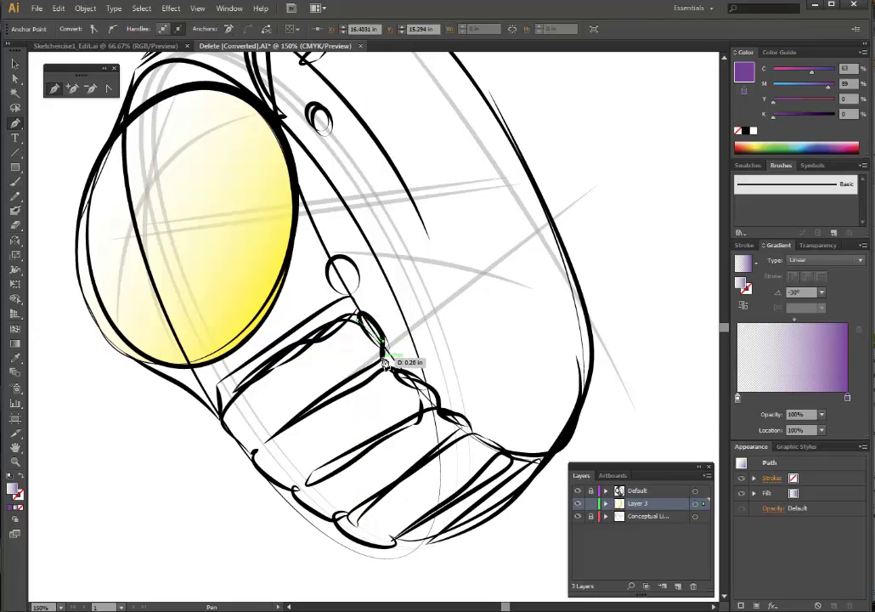
click(321, 401)
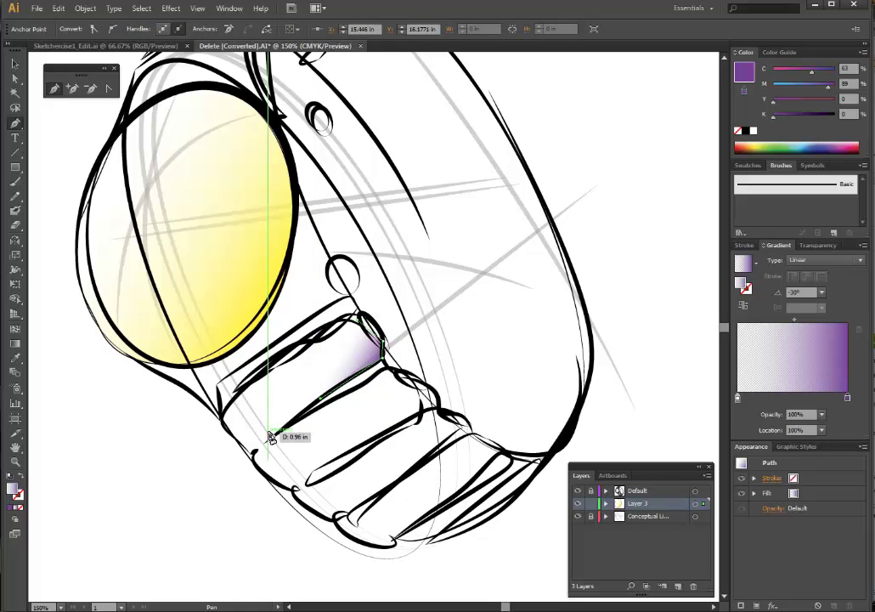
click(271, 443)
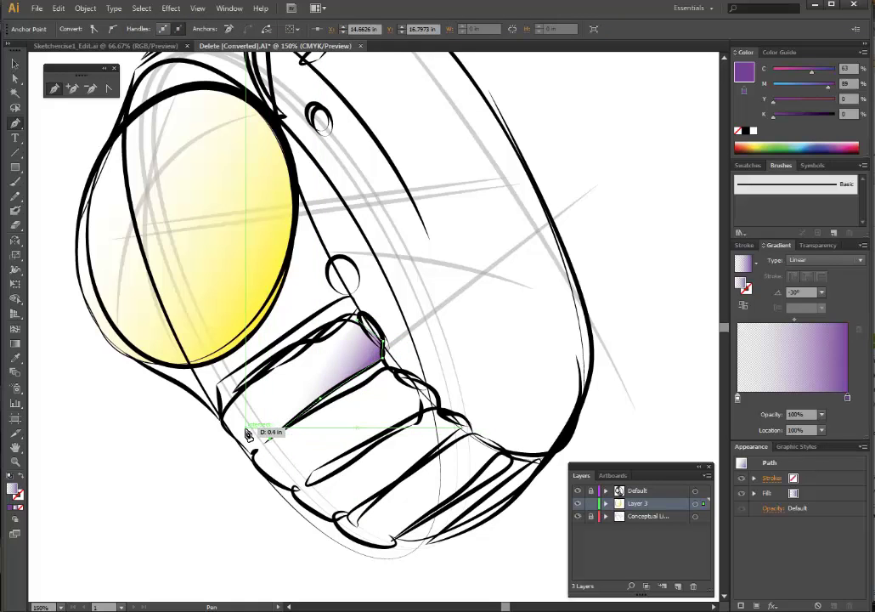
click(221, 419)
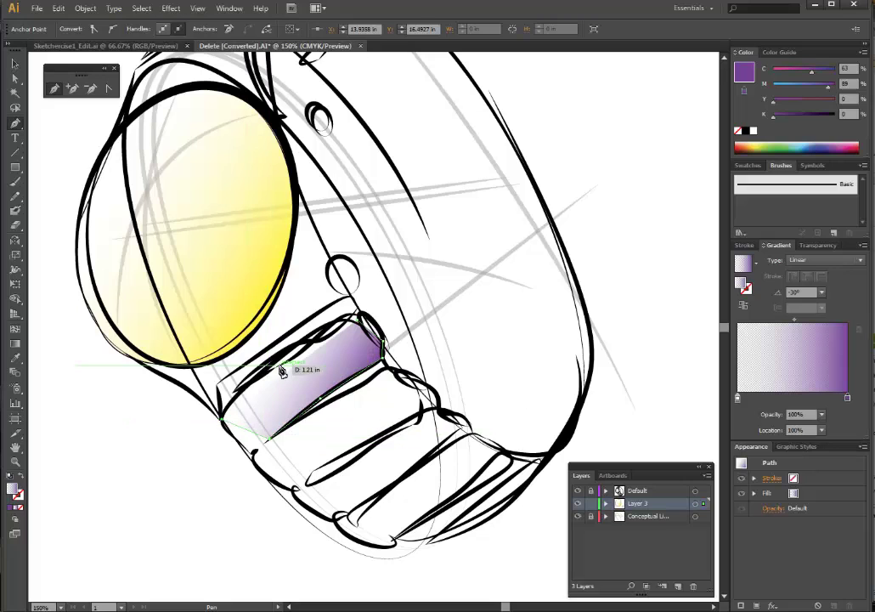
click(281, 366)
click(318, 337)
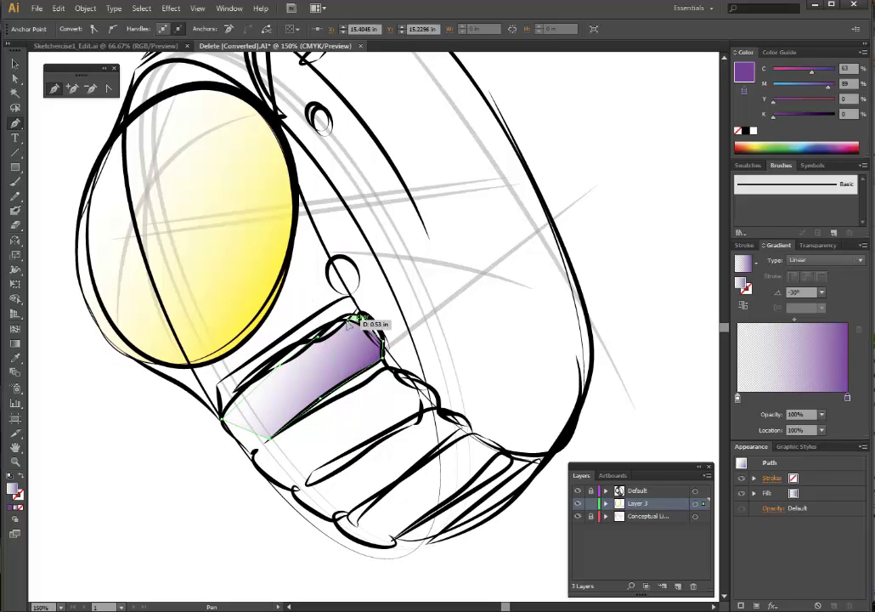
click(351, 321)
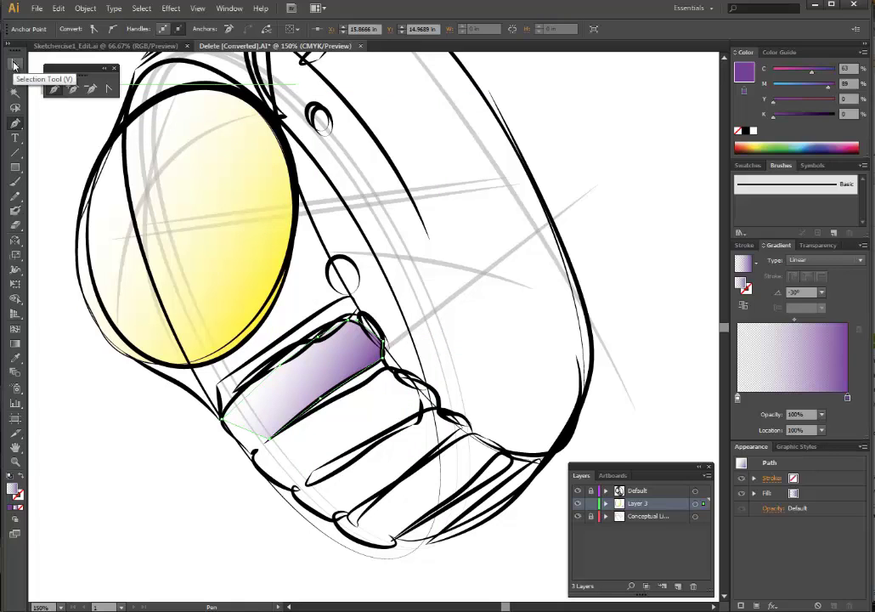
Step: Curve the two lower-left corner anchors of the first band shape and set its gradient midpoint location to 60.22%
click(108, 89)
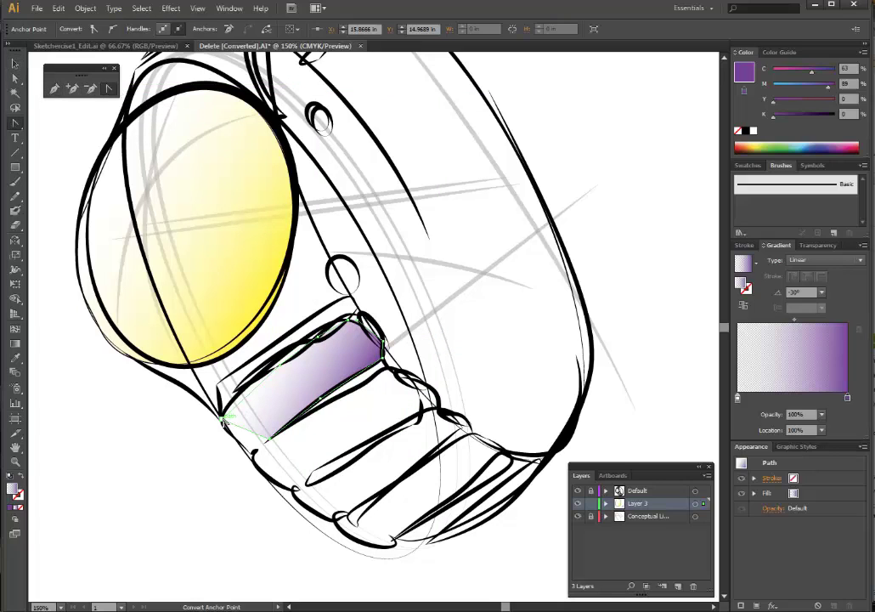
mouse_move(223, 419)
mouse_down()
mouse_move(225, 433)
mouse_move(223, 402)
mouse_up()
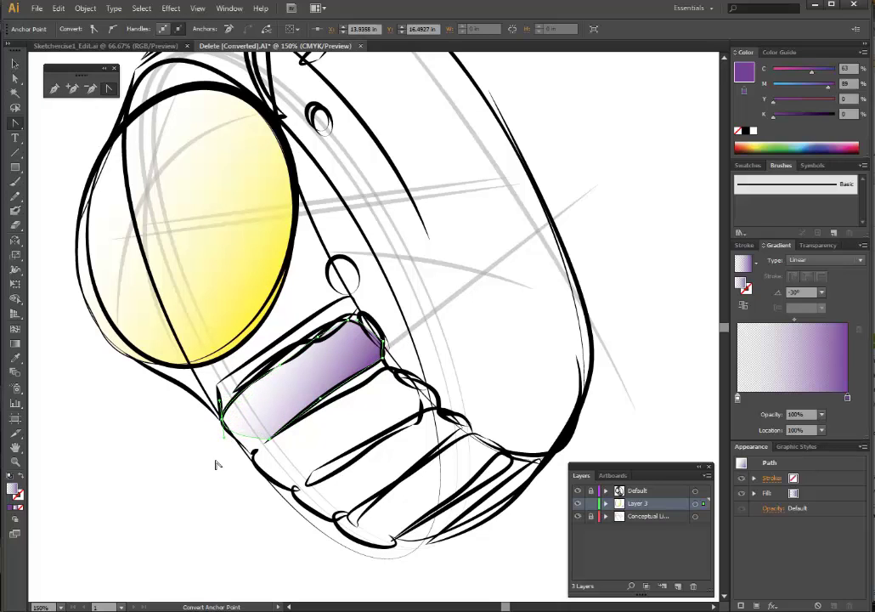
click(272, 441)
click(554, 329)
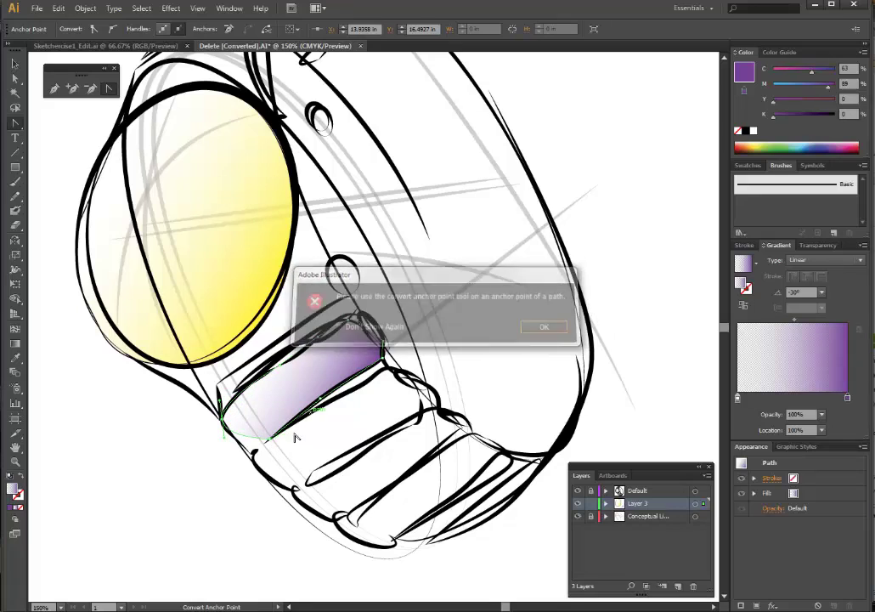
drag(269, 440, 253, 454)
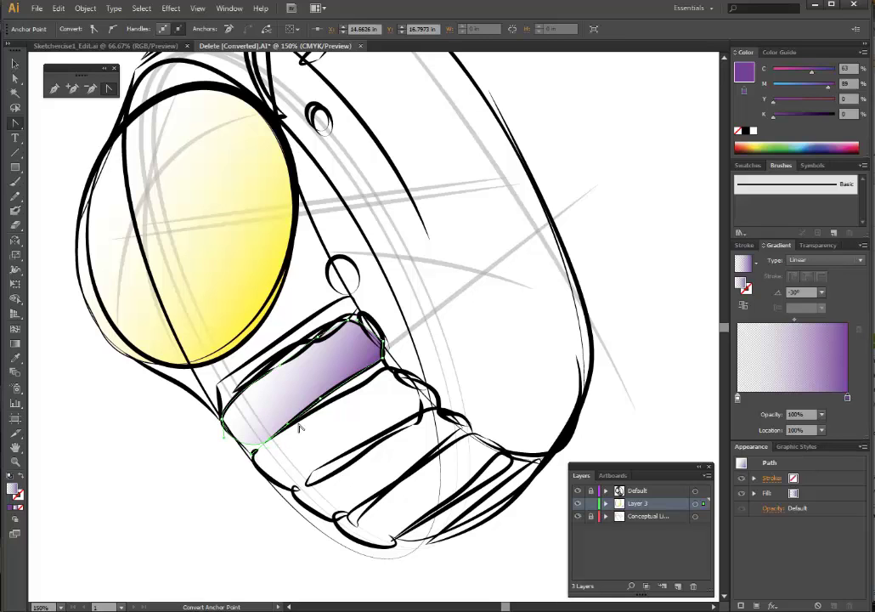
click(803, 321)
drag(805, 328, 815, 328)
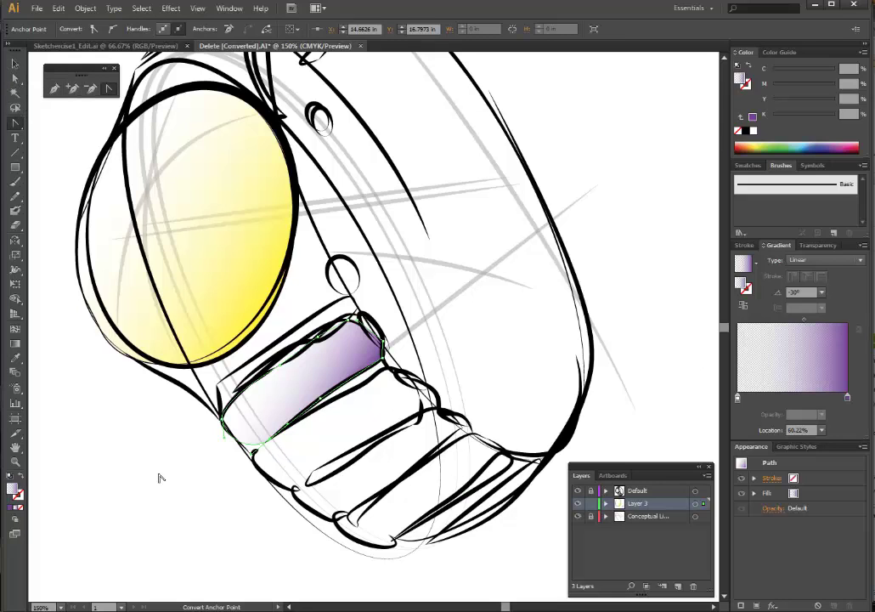
Step: Draw a closed purple-gradient Pen shape over the second band segment, following its sketched outline
key(v)
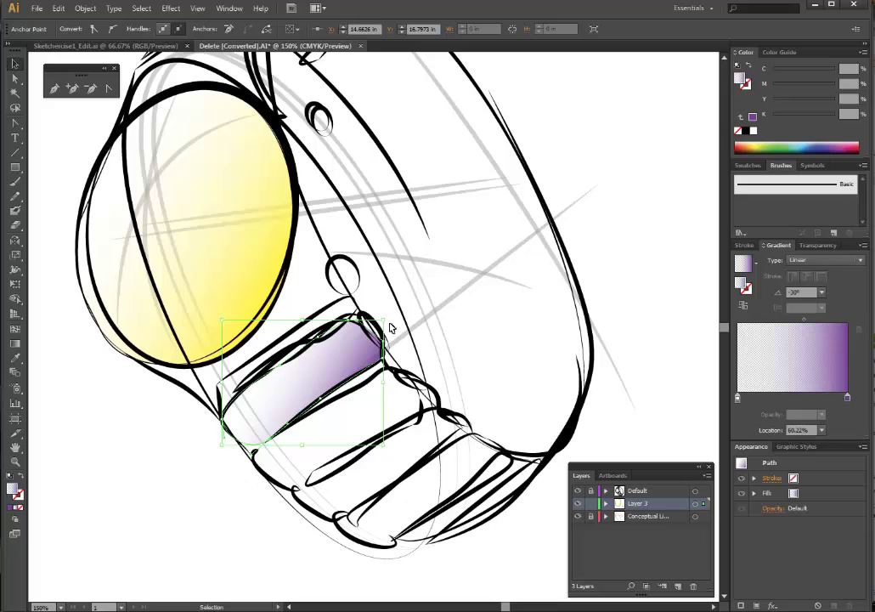
key(p)
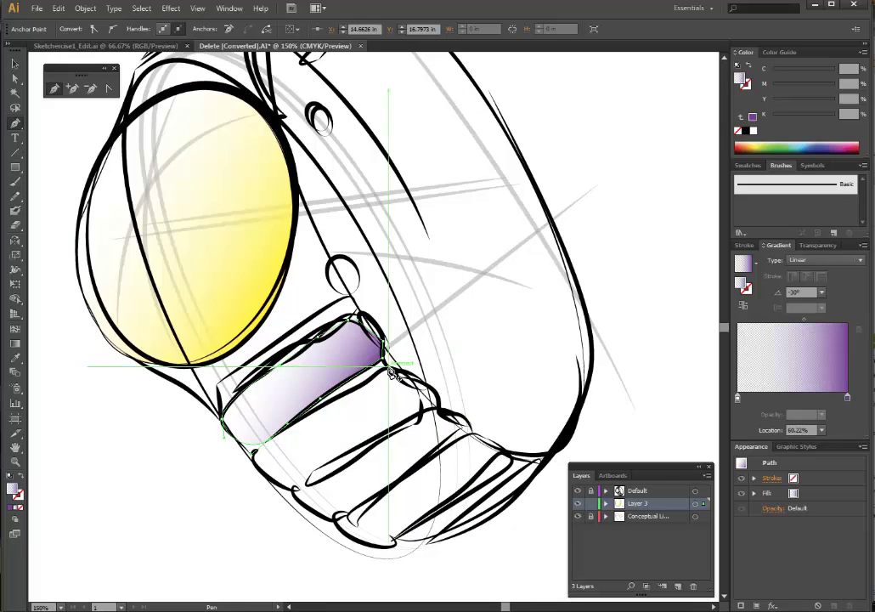
drag(391, 374, 424, 407)
click(422, 415)
drag(333, 460, 292, 491)
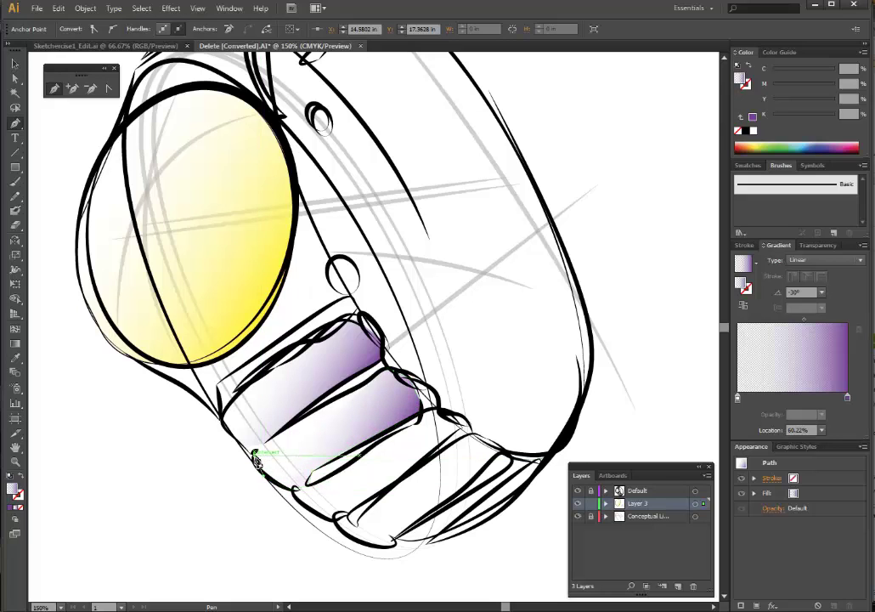
drag(255, 455, 408, 383)
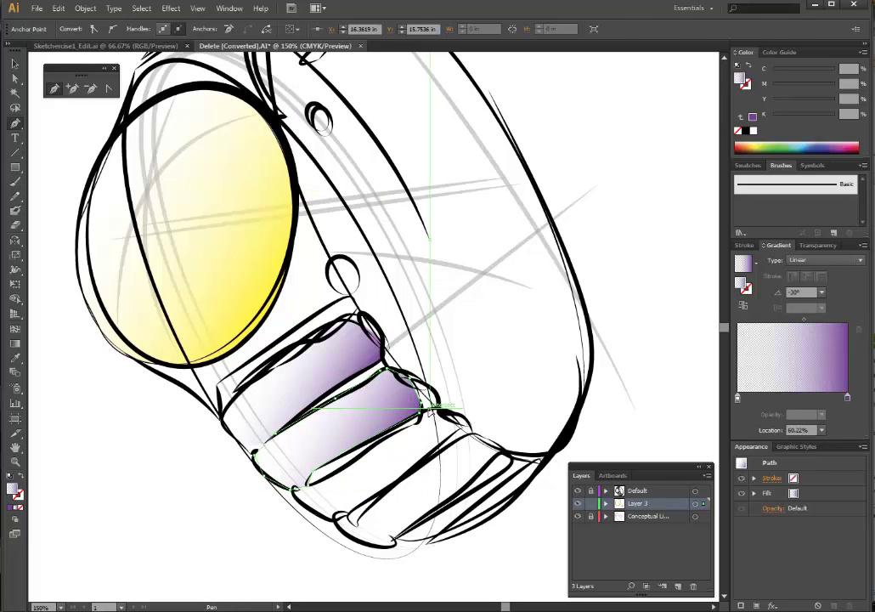
Step: Draw a closed purple-gradient Pen shape over the third band segment, following its sketched outline
drag(433, 412, 459, 421)
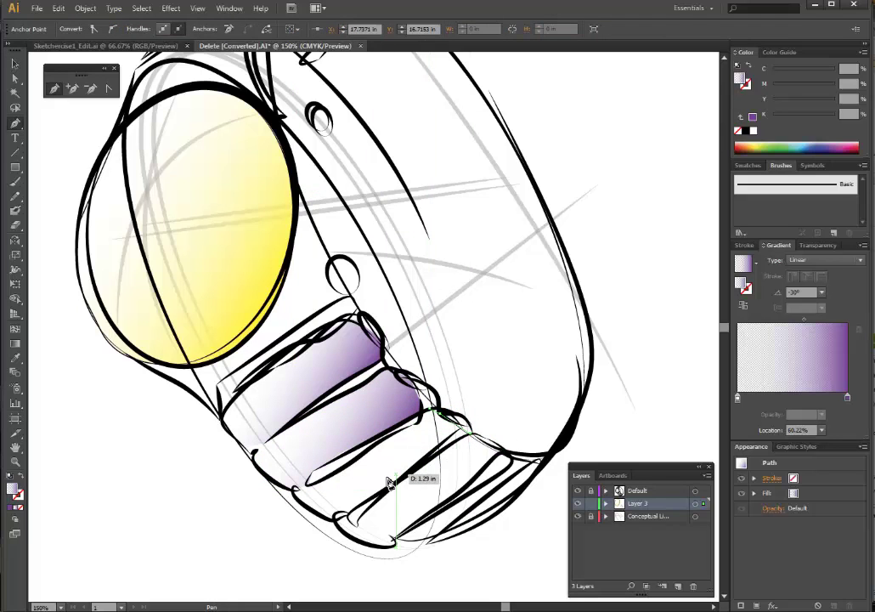
drag(391, 490, 333, 479)
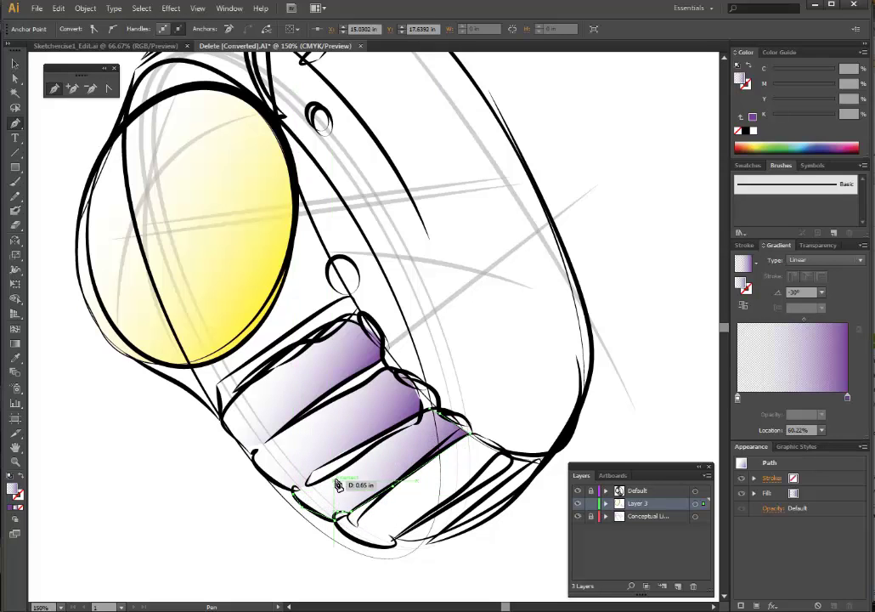
drag(425, 422, 448, 410)
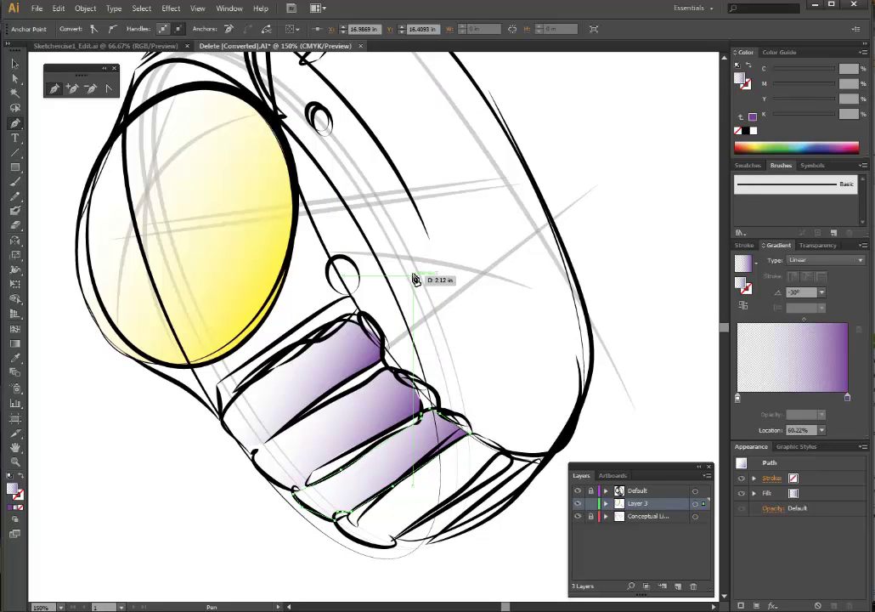
Step: Try a gradient angle of -45° on the third band shape
key(ctrl)
key(ctrl+minus)
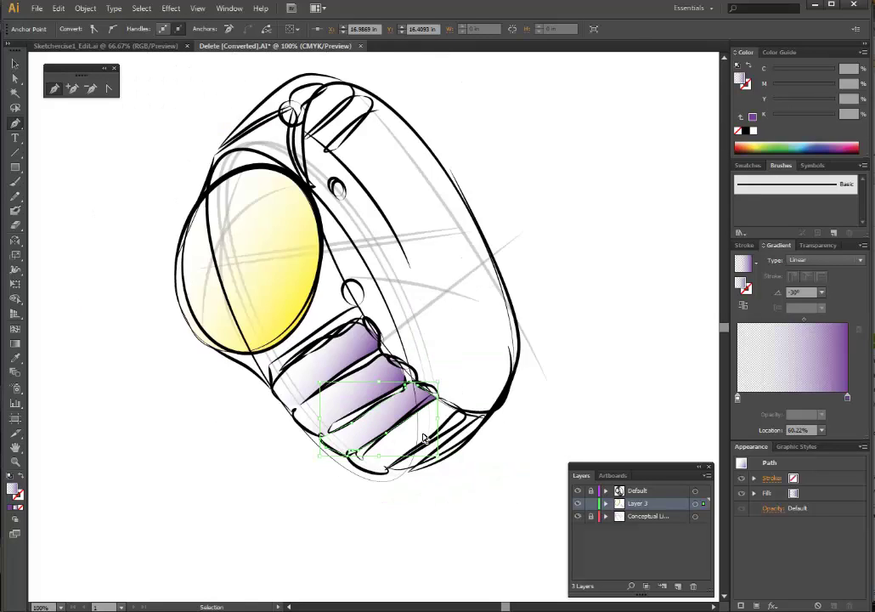
key(ctrl+minus)
scroll(583, 373, up, 2)
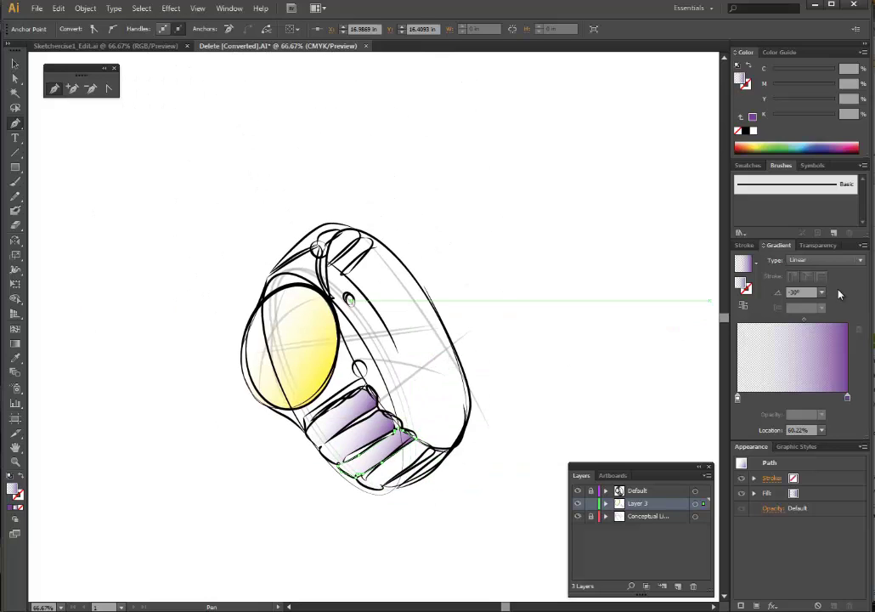
click(821, 293)
click(831, 444)
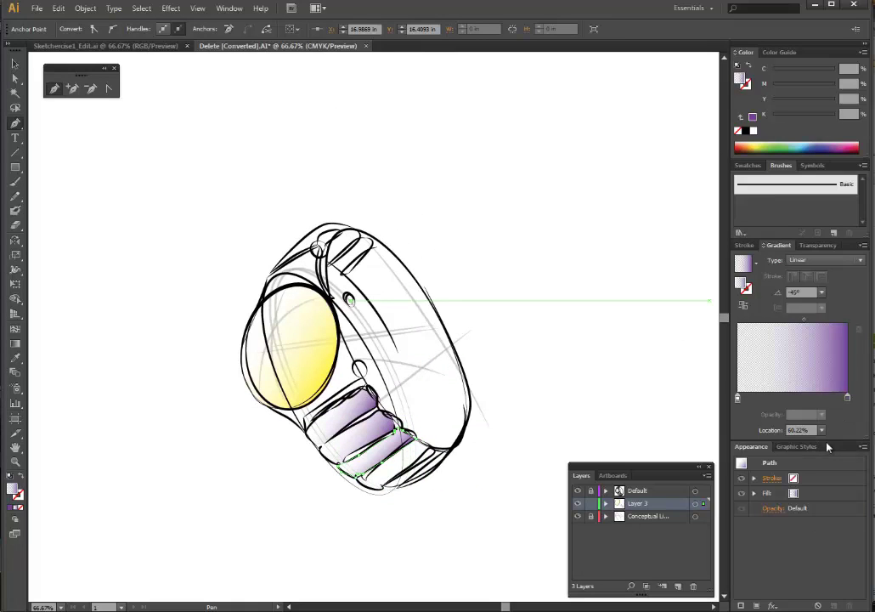
Step: Set the third band shape's gradient angle to -15° and deselect it
click(822, 293)
click(803, 291)
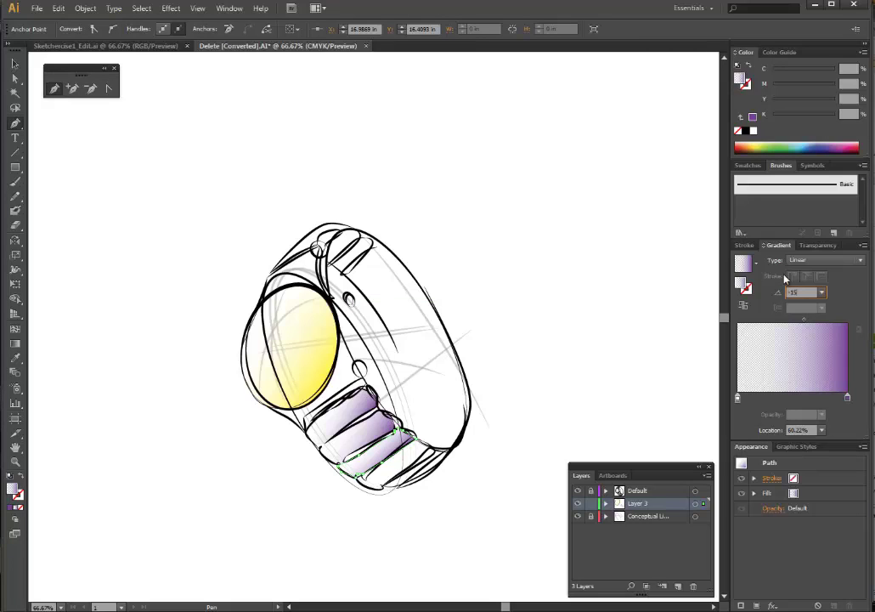
text(-15)
key(Return)
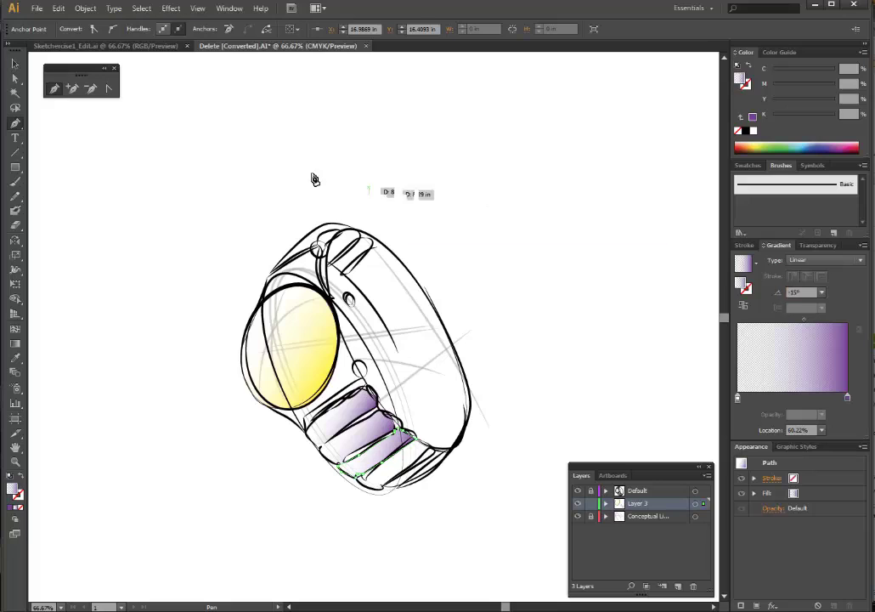
key(v)
click(119, 427)
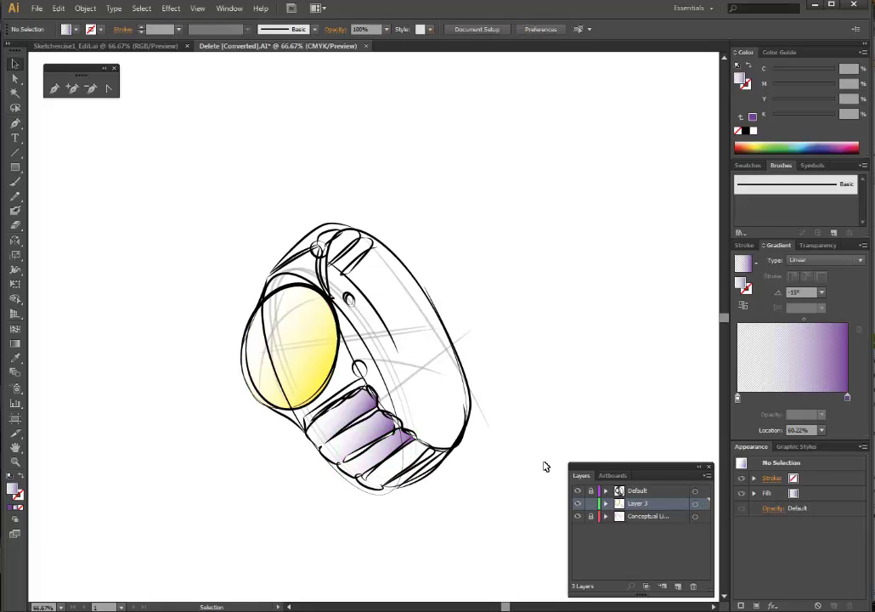
Step: Look at the coloured watch in Sketchercise1_Edit.ai for reference and return to the Delete [Converted].AI document
click(155, 51)
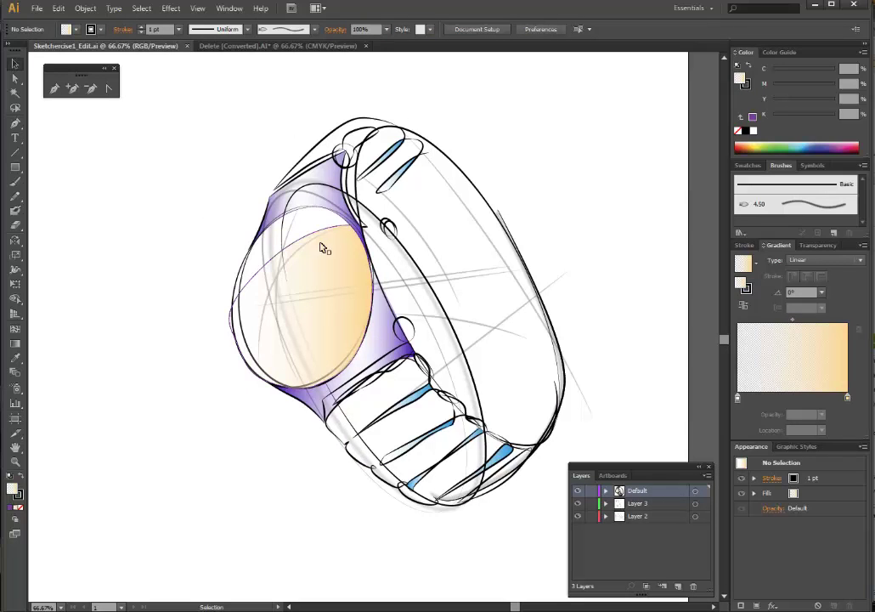
click(238, 47)
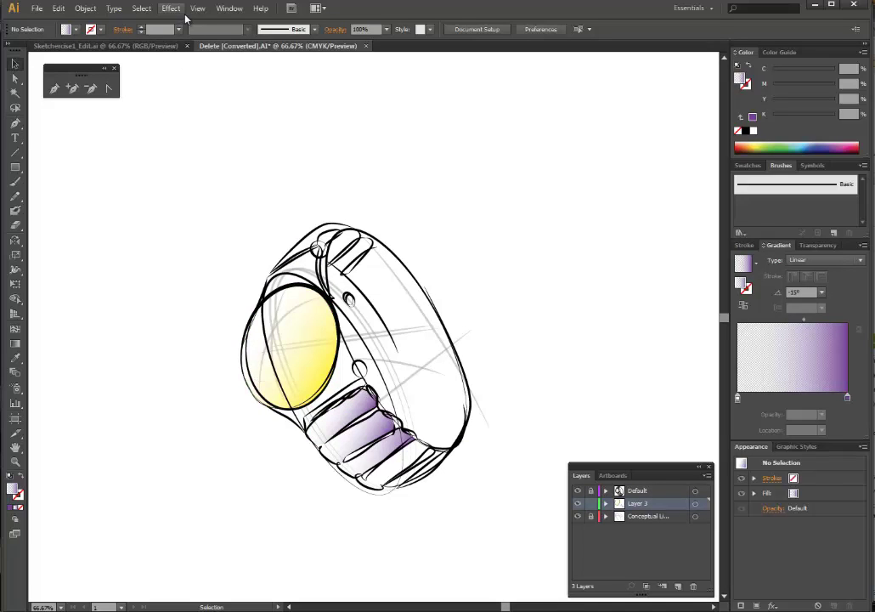
click(142, 8)
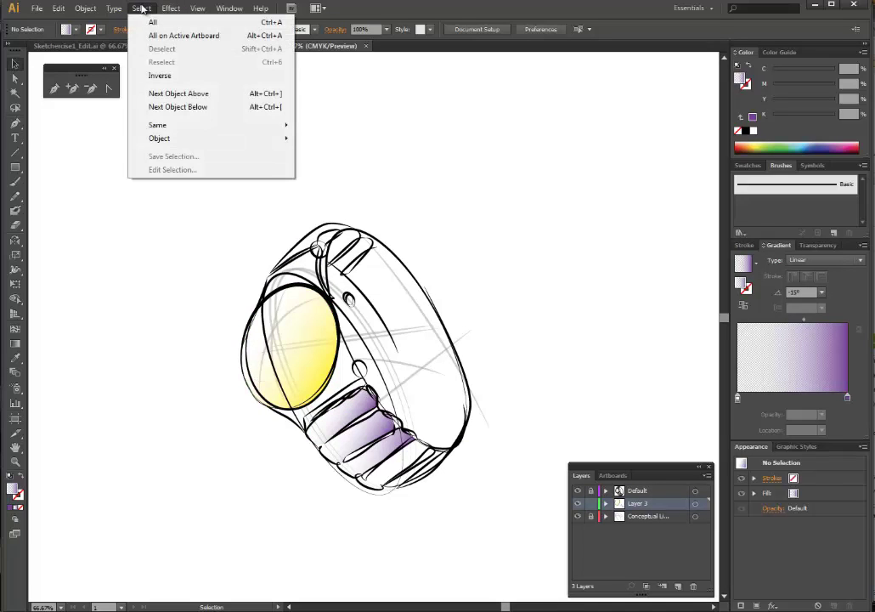
click(103, 193)
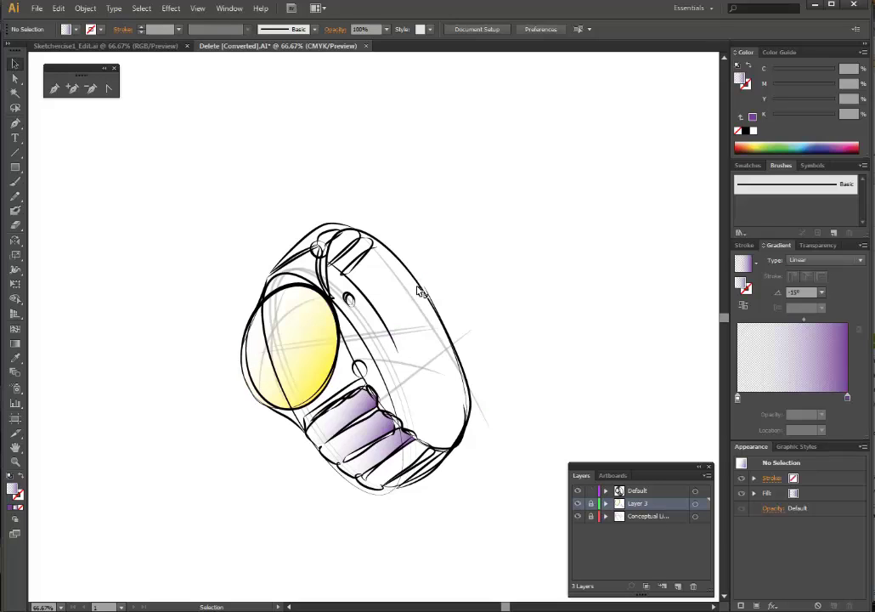
Step: Select the long inner band curve below the top band segments and open the Bristle Brush Library
click(366, 298)
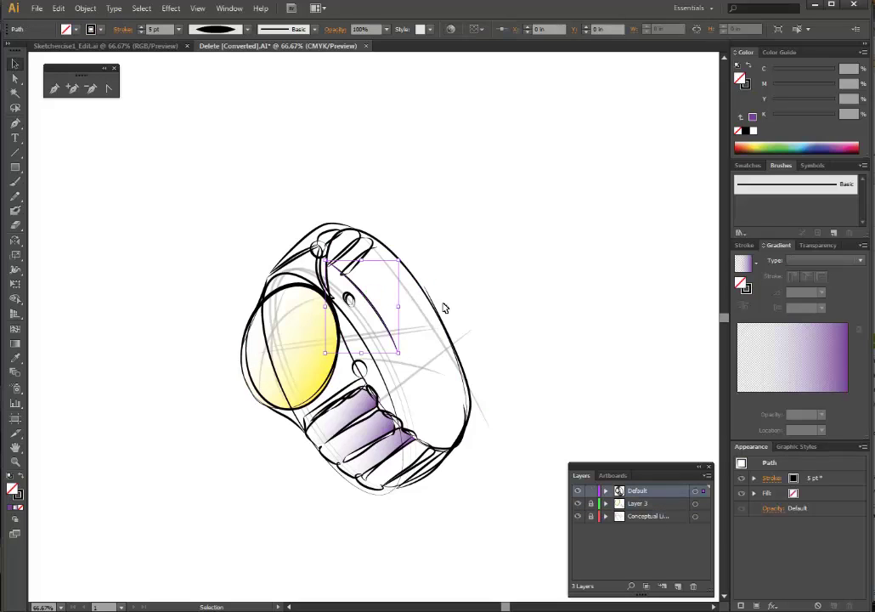
click(316, 31)
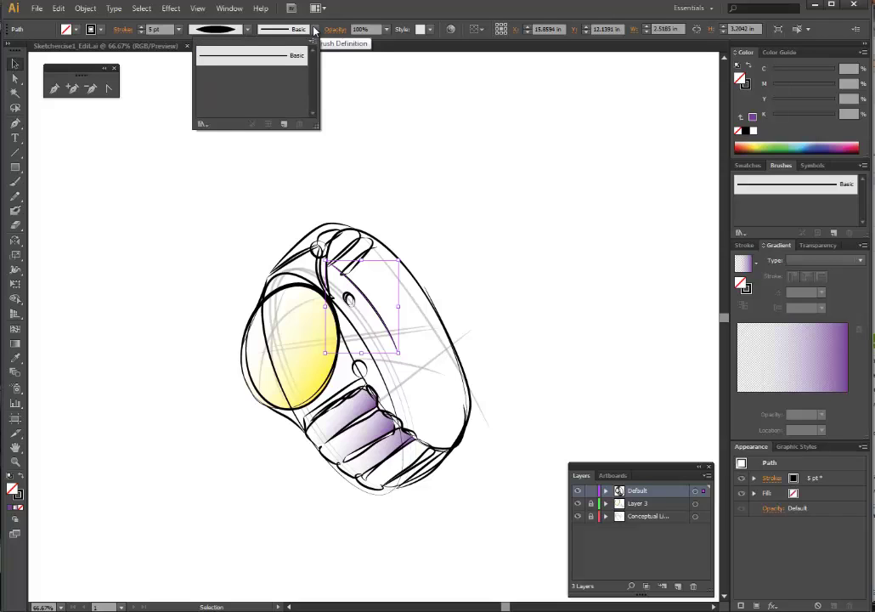
click(202, 124)
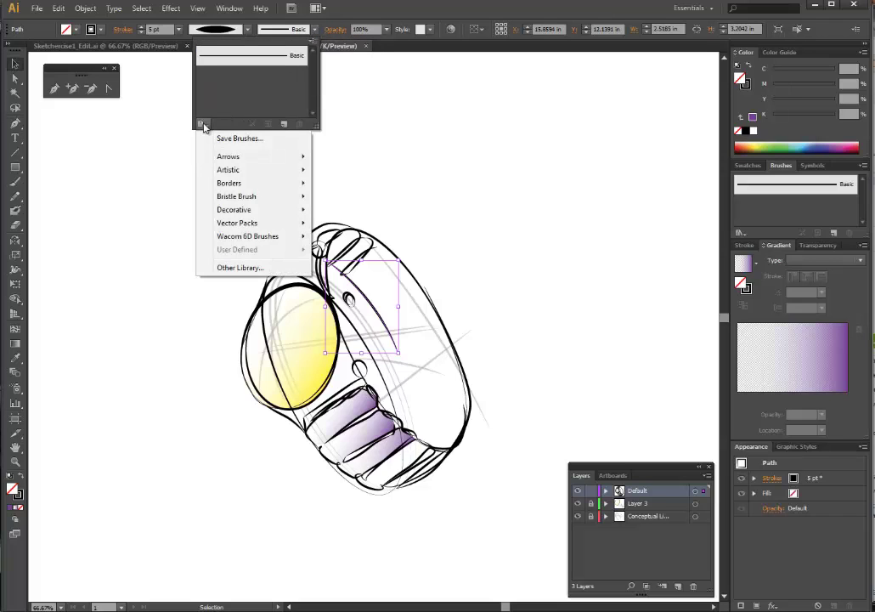
mouse_move(238, 215)
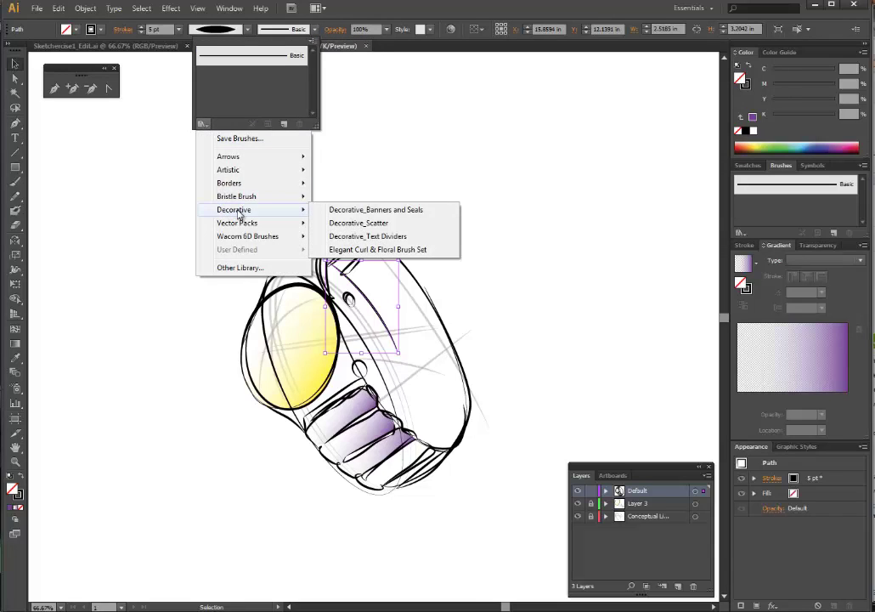
mouse_move(280, 197)
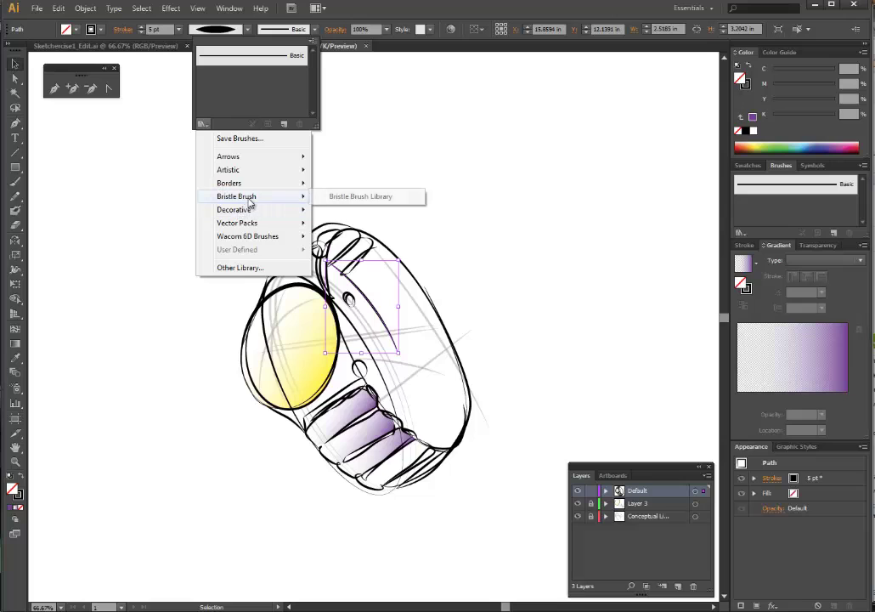
click(380, 198)
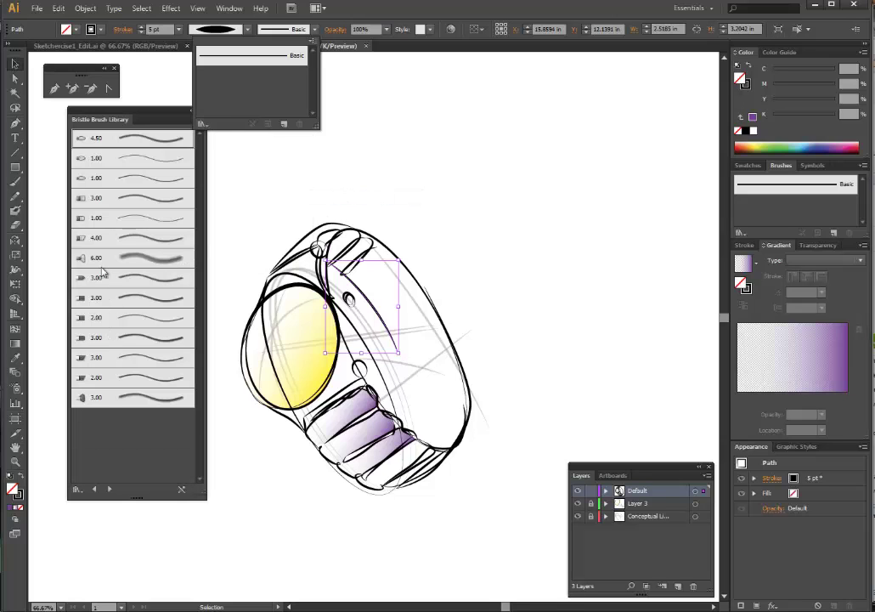
Step: Try the 4.50 Round bristle brush on the inner band curve, inspect the stroke up close, and undo it
click(159, 141)
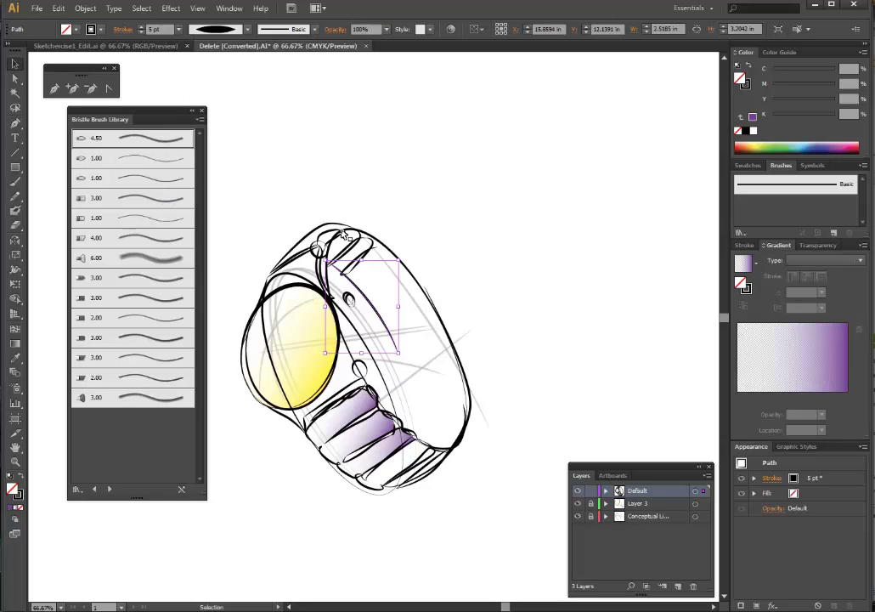
click(143, 140)
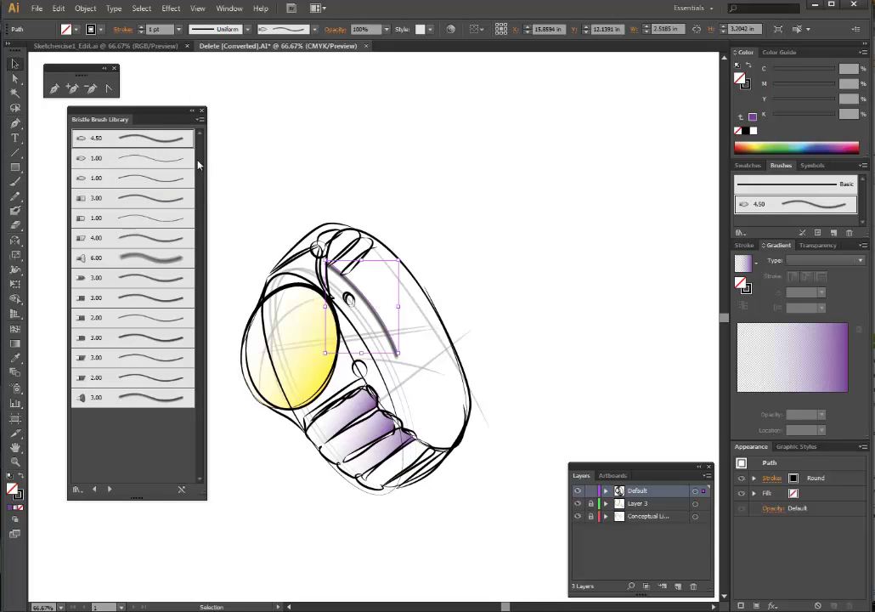
click(234, 231)
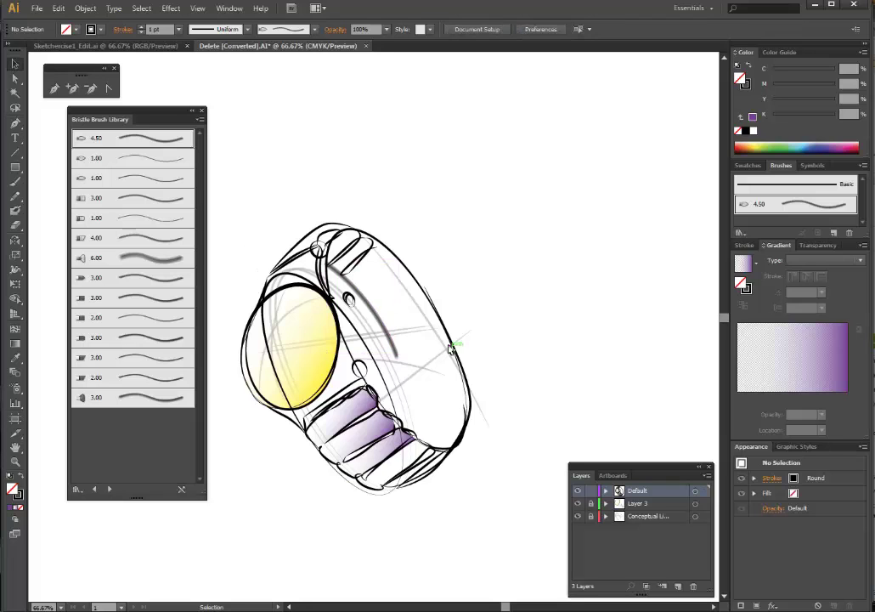
scroll(451, 348, up, 2)
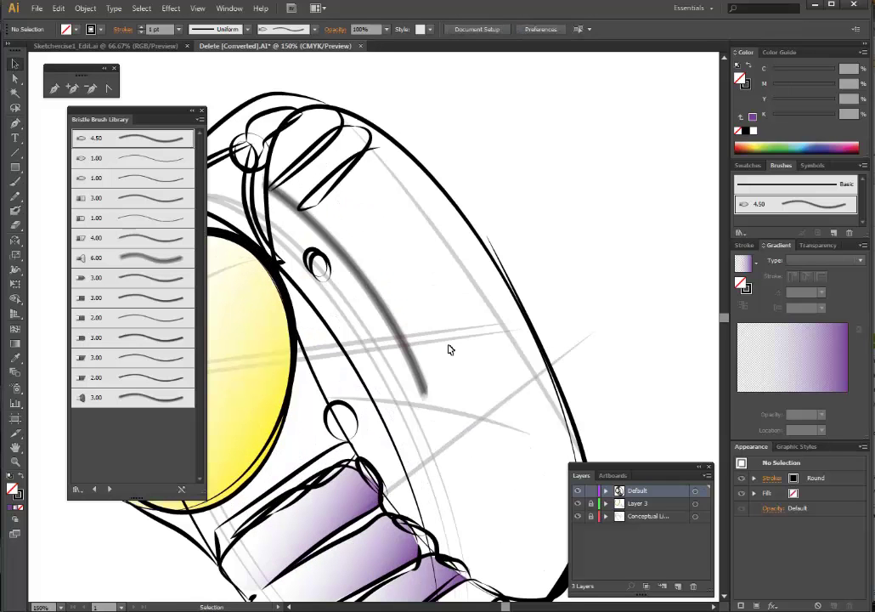
click(382, 310)
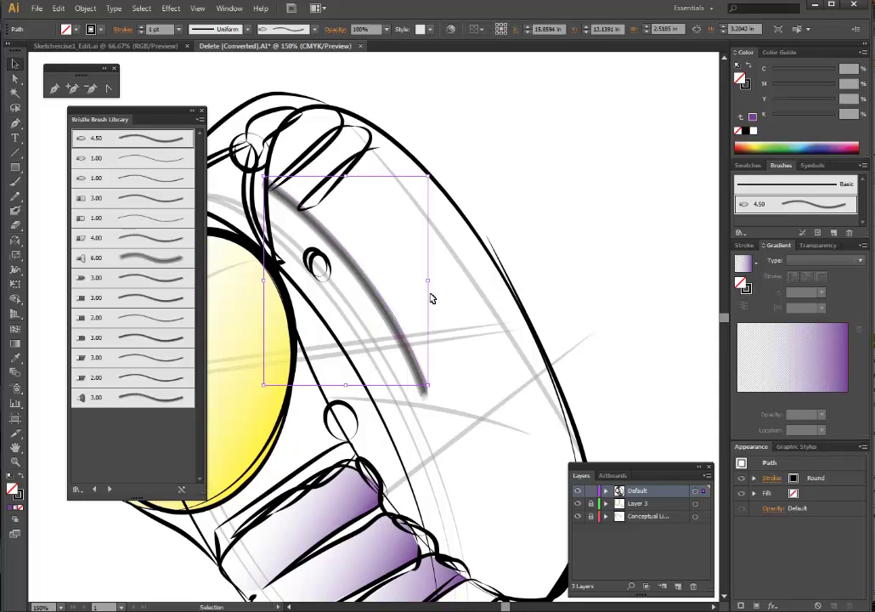
key(ctrl+z)
Step: Duplicate the inner band curve in place and apply the 6.00 Mop bristle brush to the copy, keeping the original line
key(ctrl+shift+b)
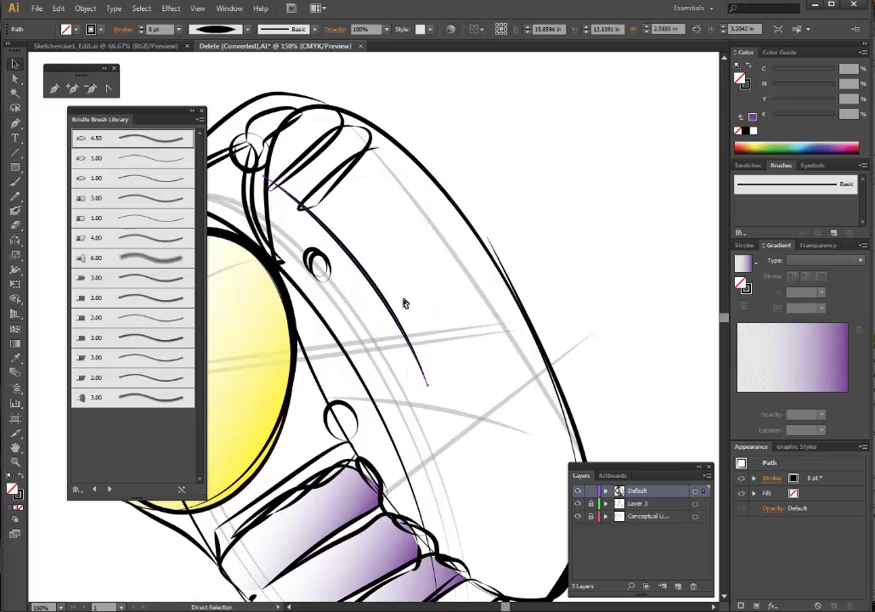
key(ctrl+shift+b)
key(ctrl+shift+b)
key(ctrl+shift+b)
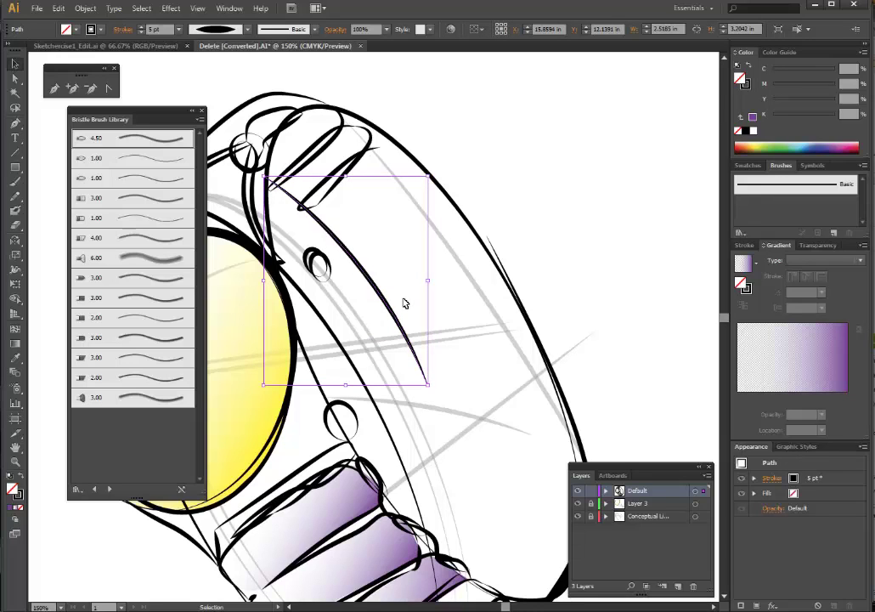
click(154, 264)
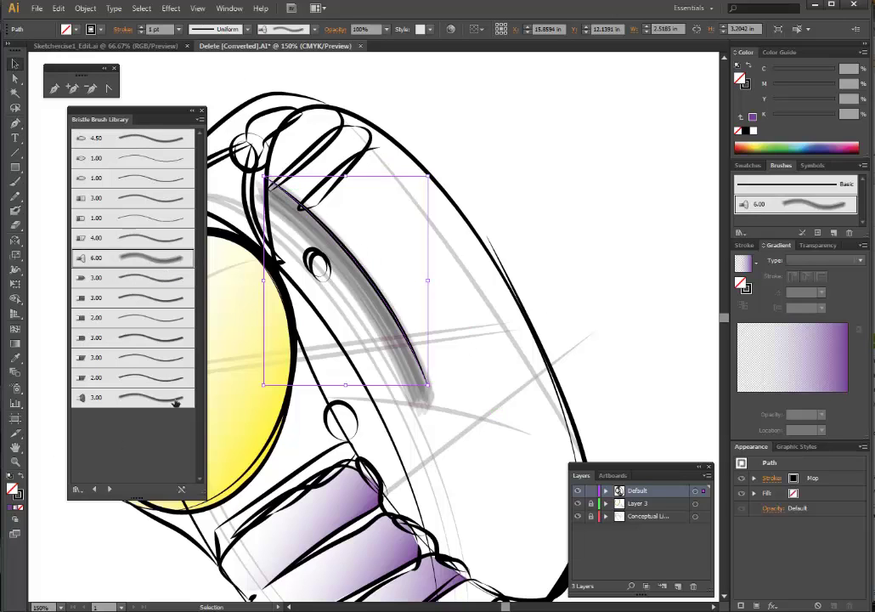
Step: Set the Mop-brushed shading stroke's opacity to 50% and deselect it
click(388, 30)
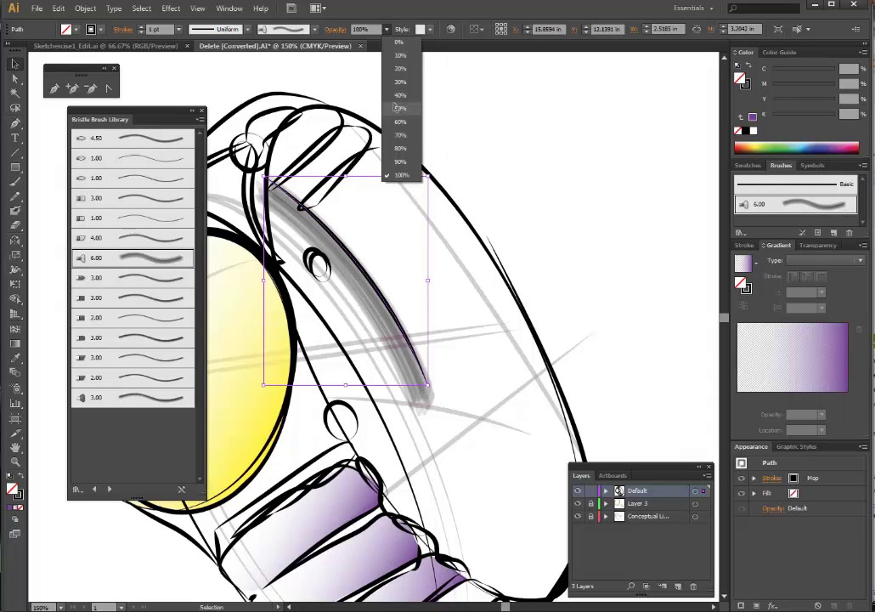
click(322, 85)
click(606, 267)
key(ctrl+minus)
key(ctrl+minus)
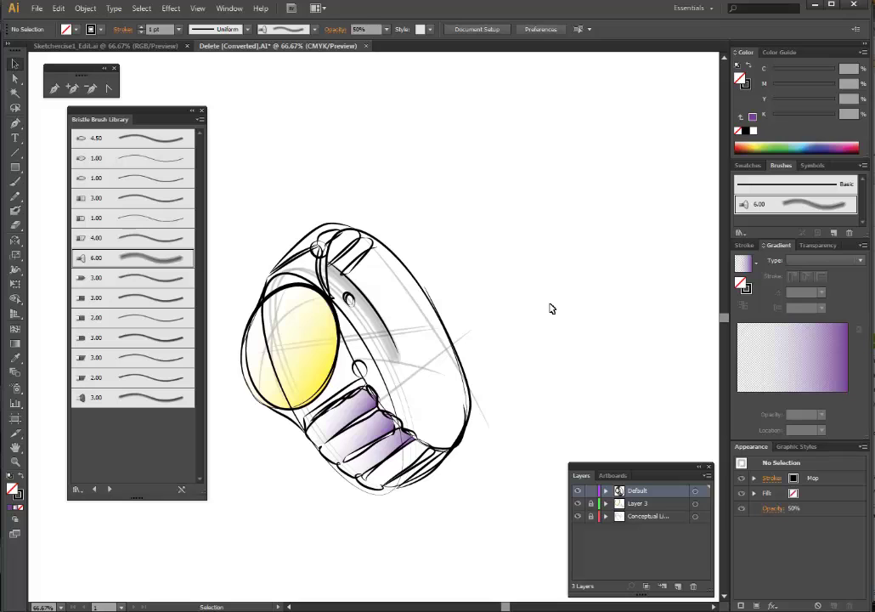
Step: Switch to the Sketchercise1_Edit.ai document to examine the shading on the finished watch
click(115, 47)
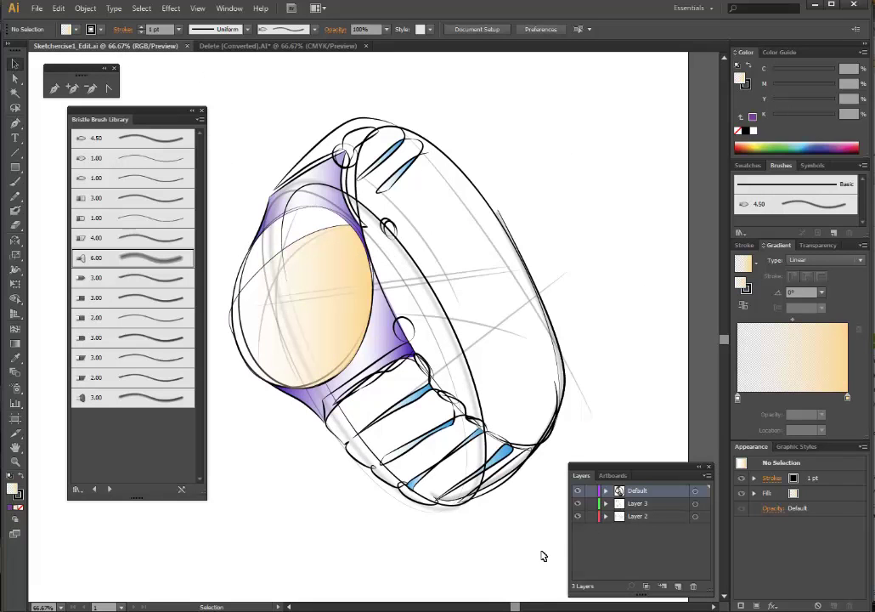